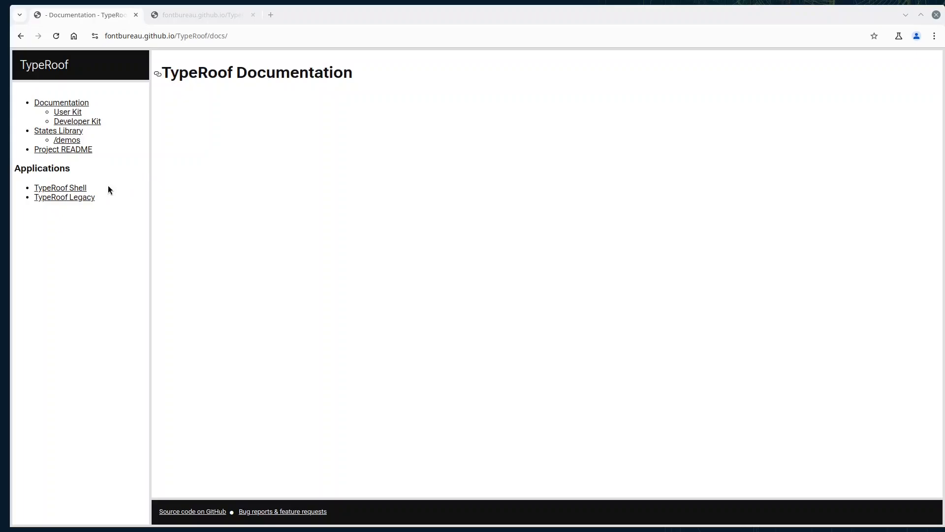
# Open the /demos listing of the States Library in a new tab and copy the entire contents of hello_good-bye.json.txt.
pyautogui.rightClick(66, 141)
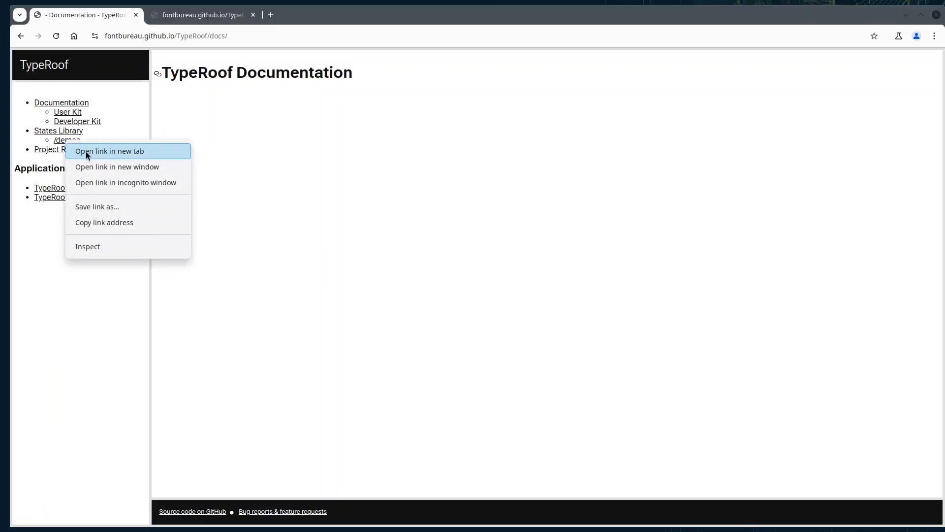
pyautogui.click(86, 151)
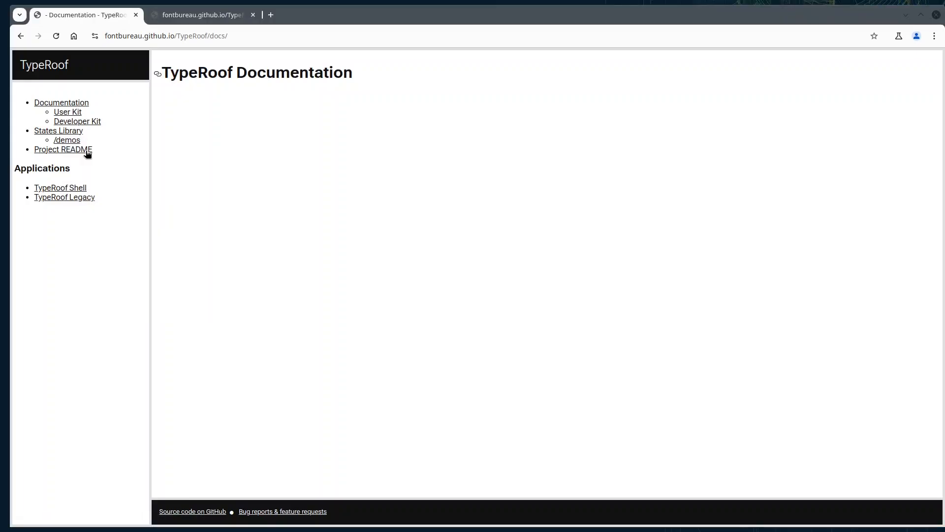
pyautogui.click(204, 16)
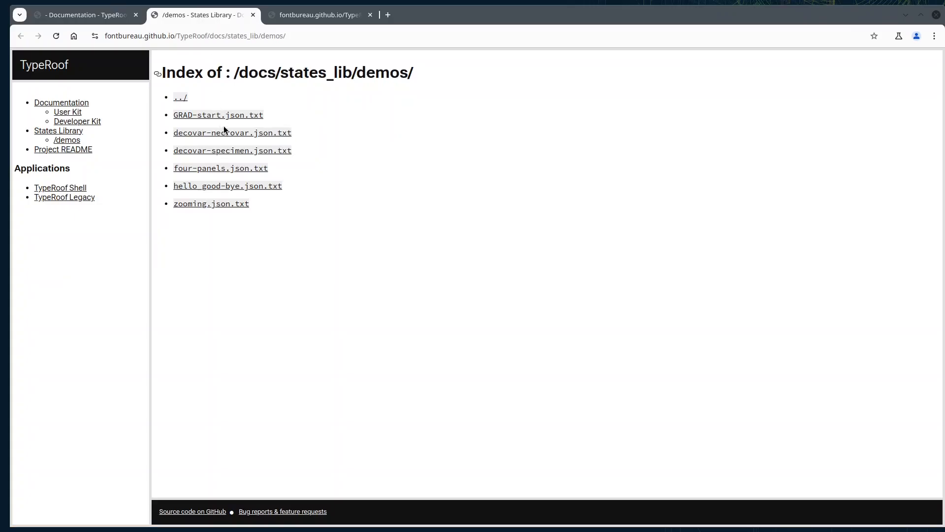
pyautogui.click(236, 188)
pyautogui.hotkey('ctrl', 'a')
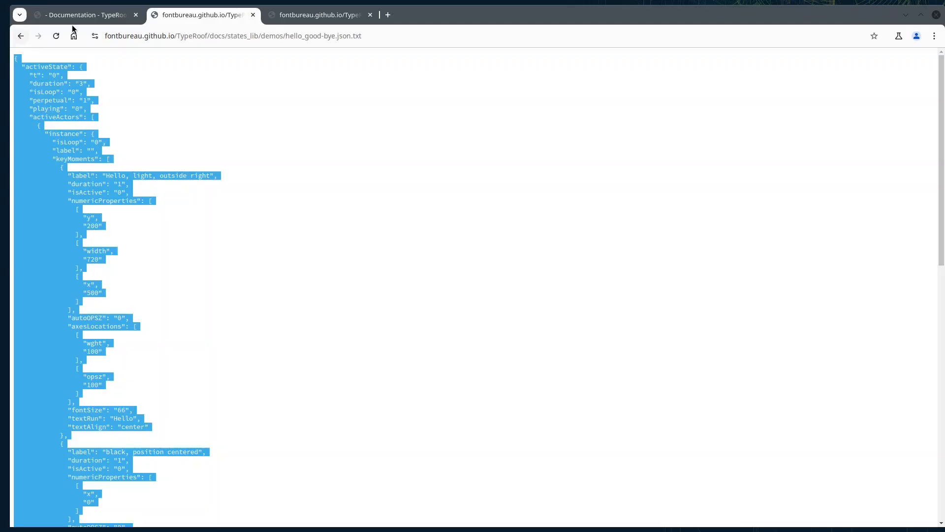
# Close the duplicate JSON tab and open TypeRoof Shell from the documentation page in a new tab.
pyautogui.click(296, 18)
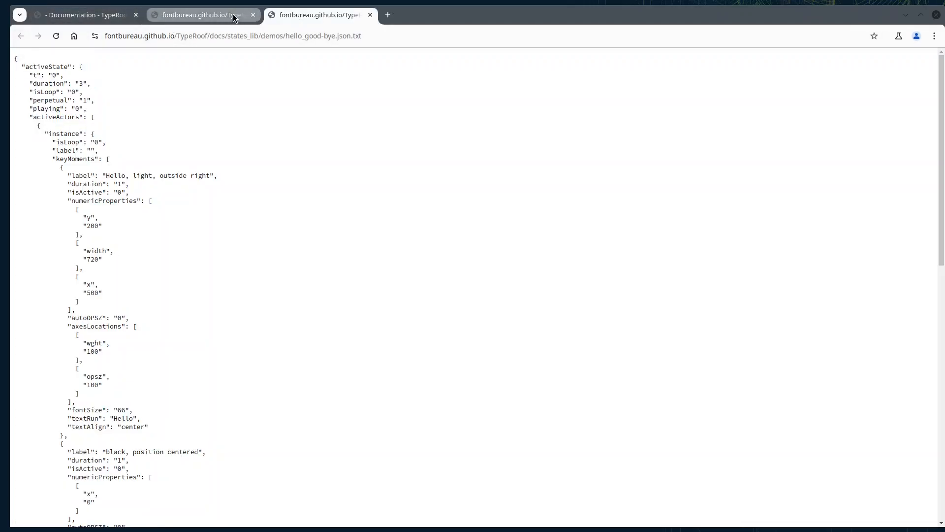
pyautogui.click(254, 19)
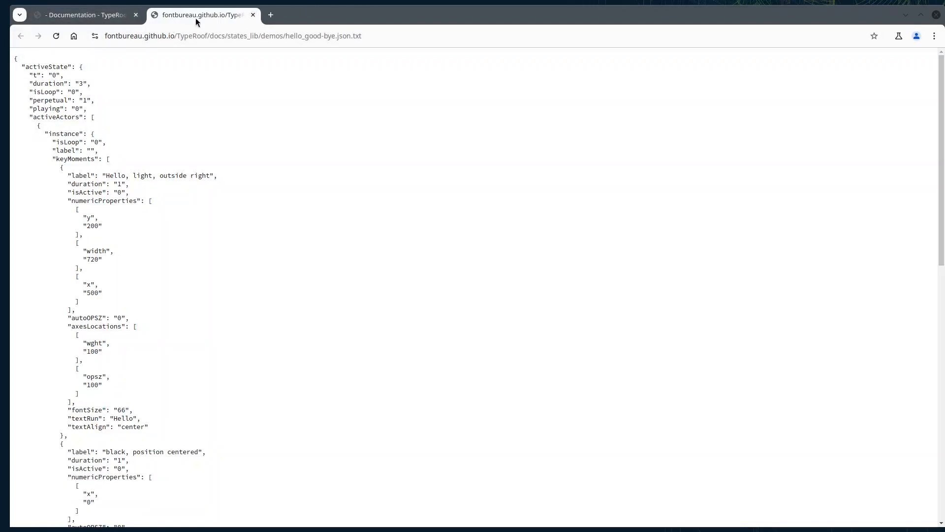
pyautogui.click(91, 19)
pyautogui.rightClick(67, 187)
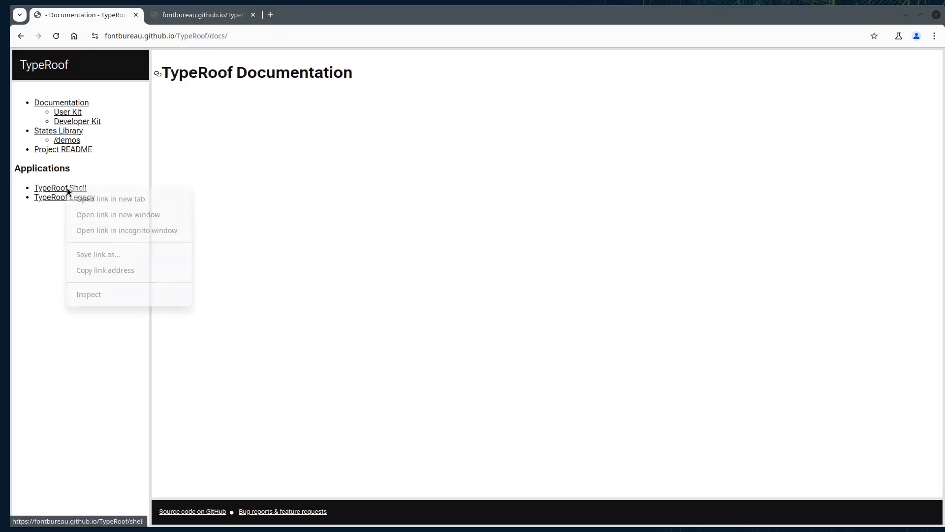
pyautogui.click(95, 197)
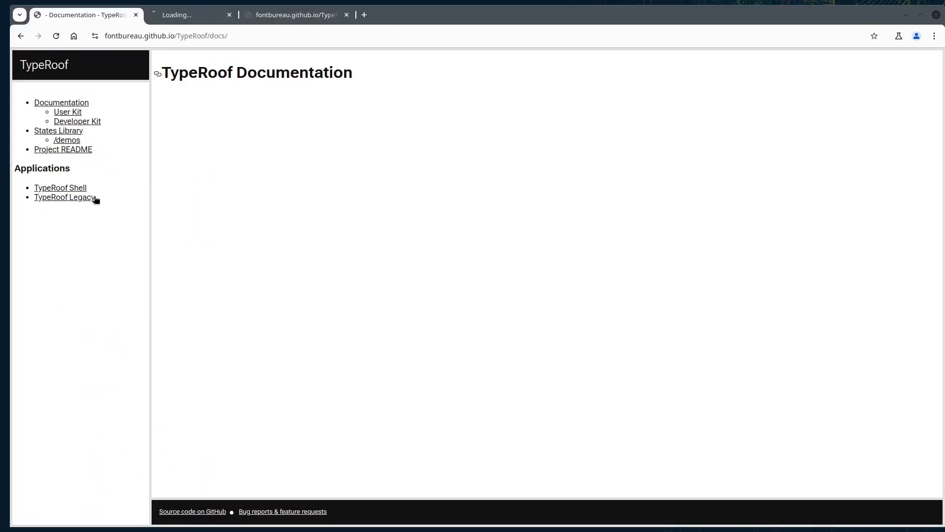
pyautogui.click(186, 14)
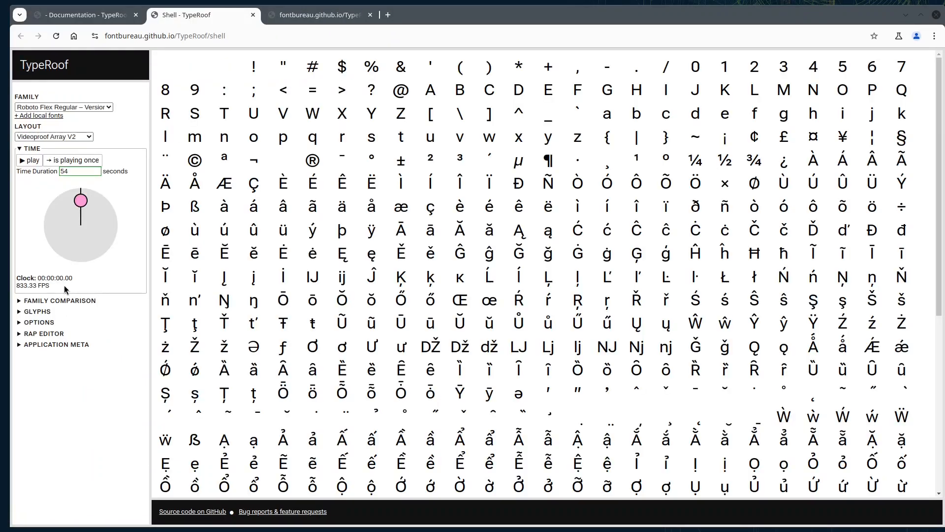
# Load the copied hello_good-bye state by deserializing it in the application's state manager, and play the animation.
pyautogui.click(62, 343)
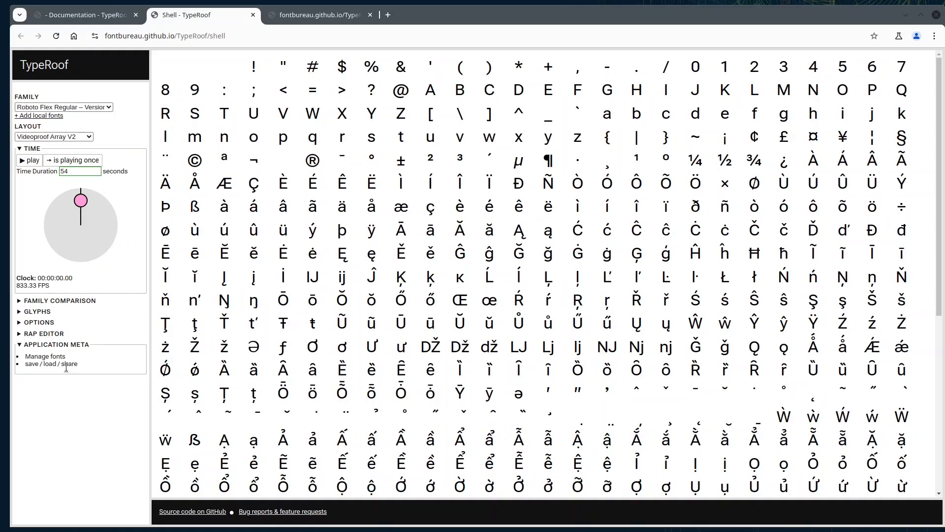
pyautogui.click(65, 365)
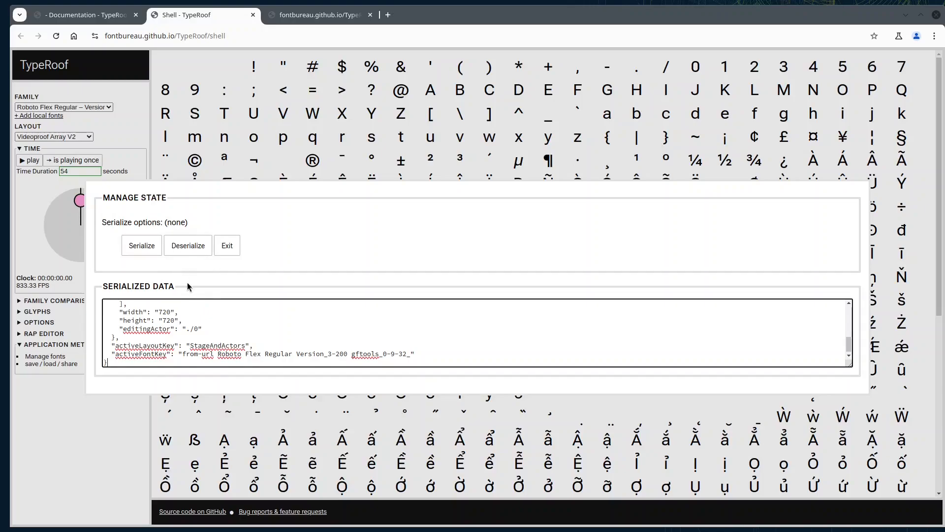
pyautogui.click(194, 247)
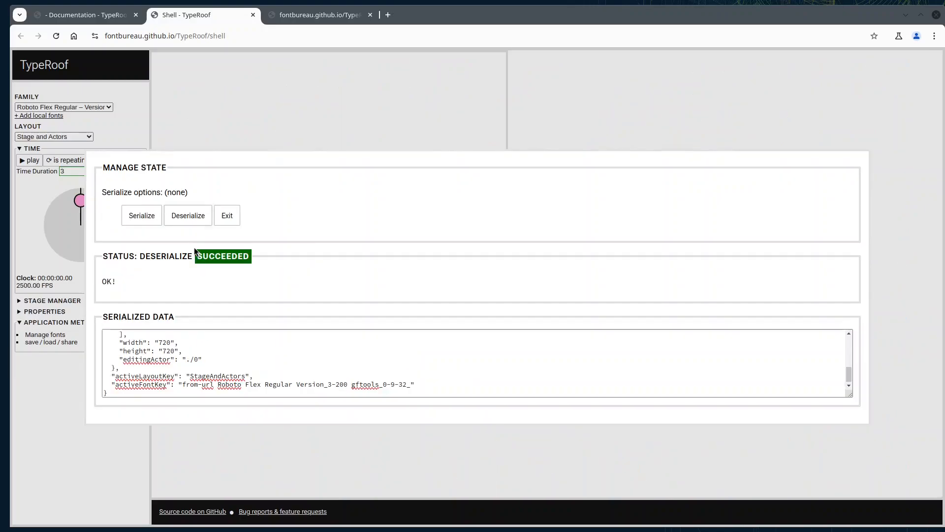
pyautogui.click(228, 217)
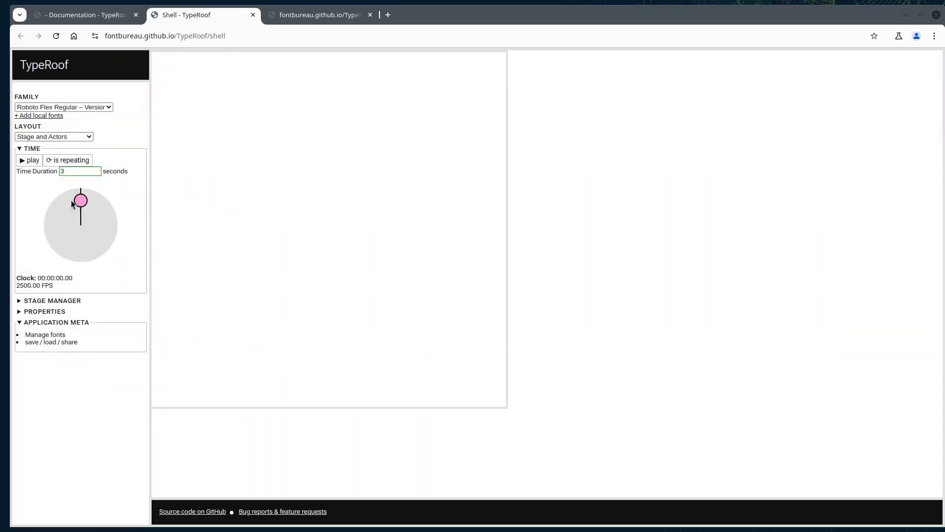
pyautogui.click(23, 162)
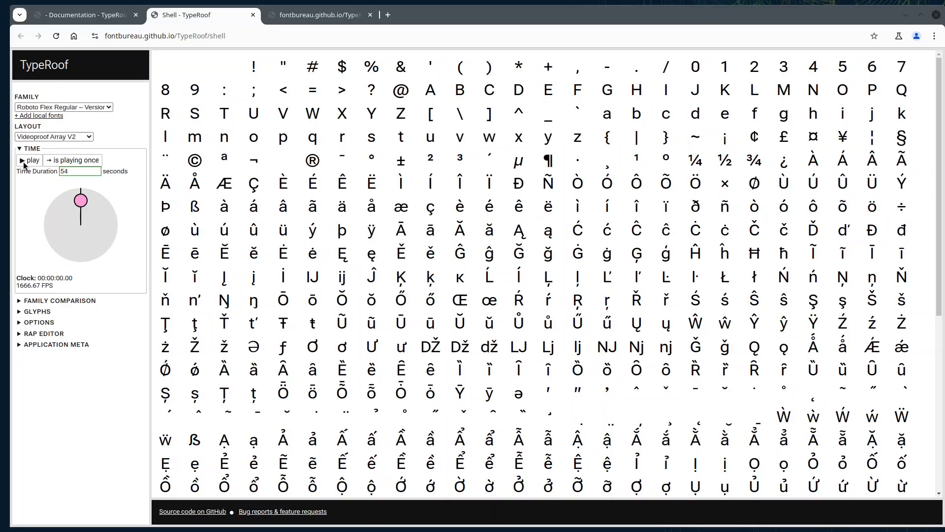
# Switch the layout to Stage and Actors and expand the Stage Manager and Properties sections.
pyautogui.click(48, 137)
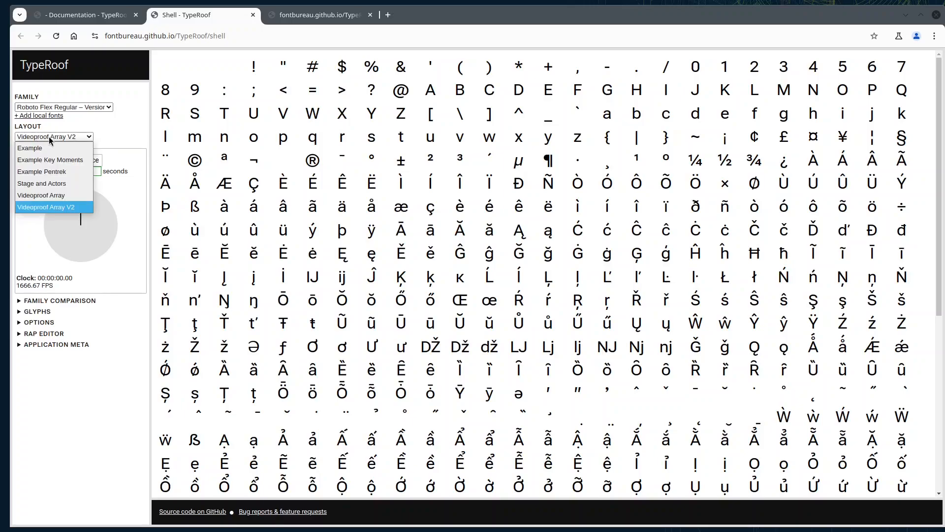
pyautogui.click(46, 184)
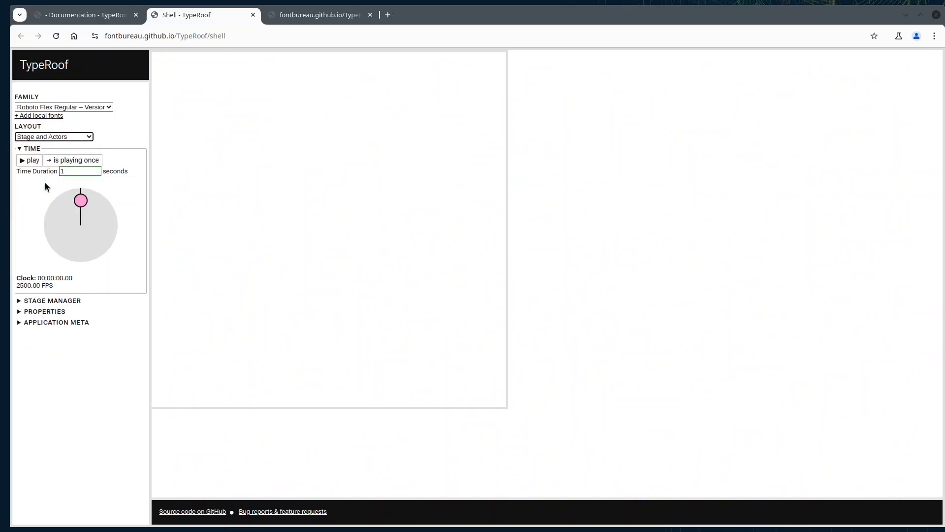
pyautogui.click(36, 301)
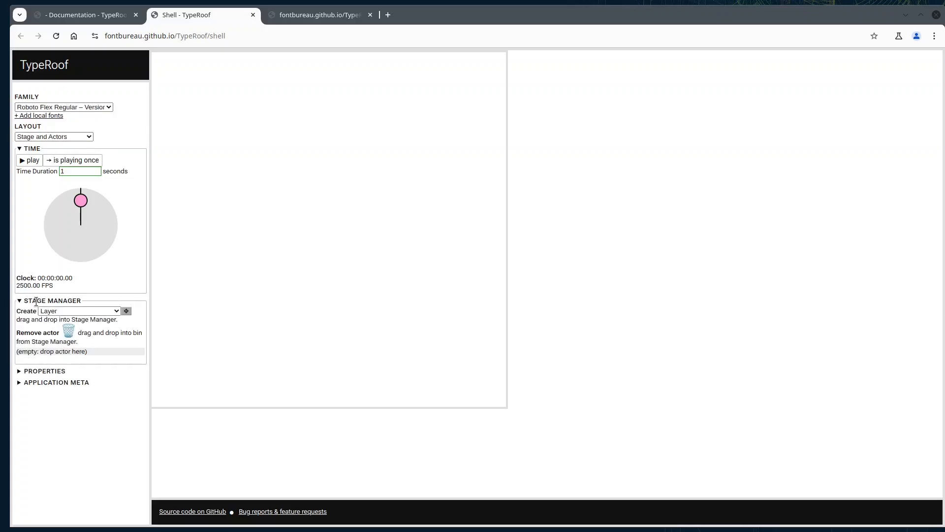
pyautogui.click(31, 370)
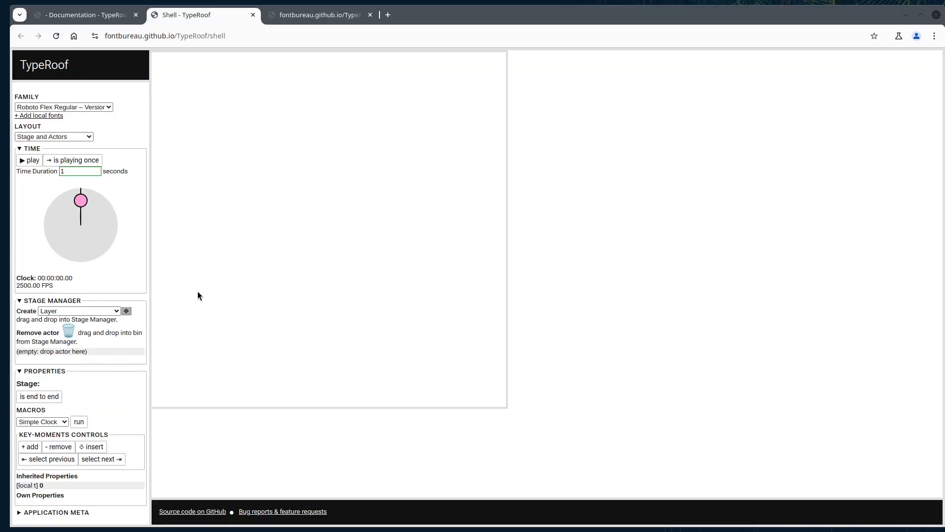
# Create a Line of Text actor in the Stage Manager and add a first key moment to it.
pyautogui.click(114, 312)
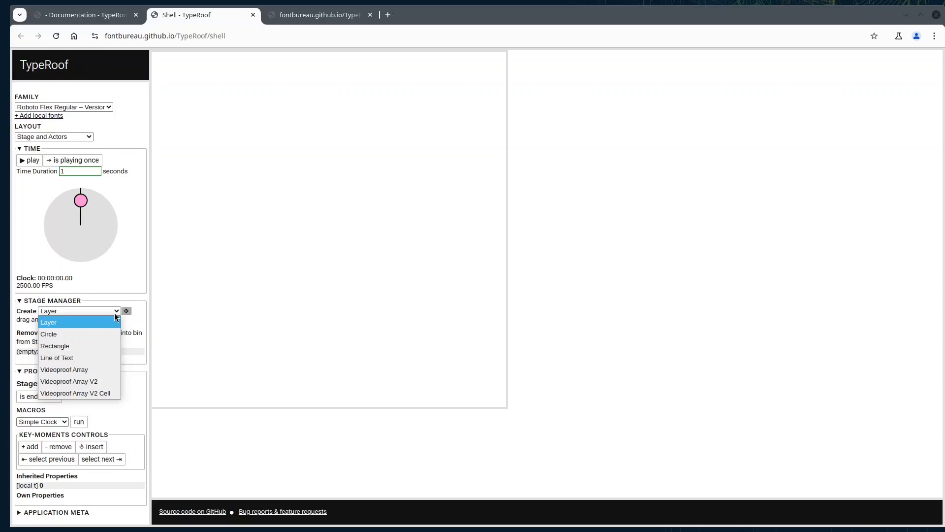
pyautogui.click(88, 362)
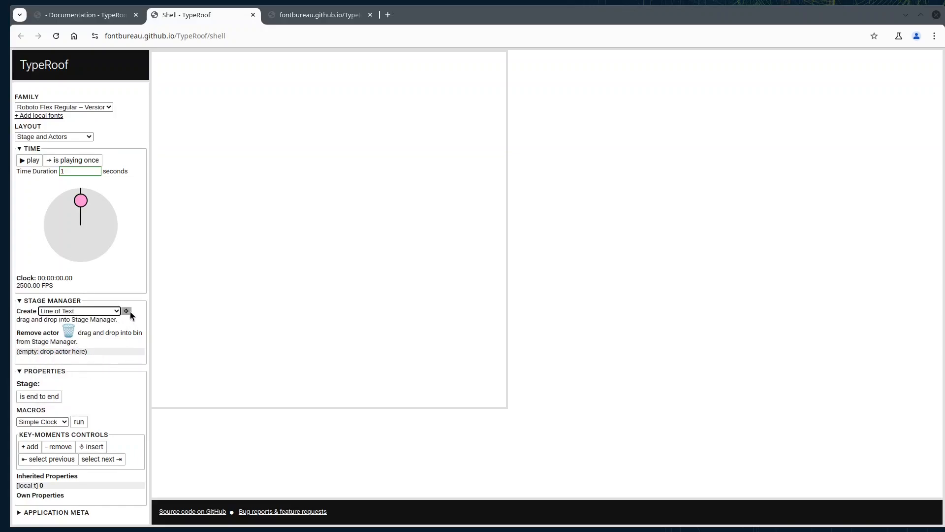
pyautogui.moveTo(129, 312); pyautogui.dragTo(83, 354)
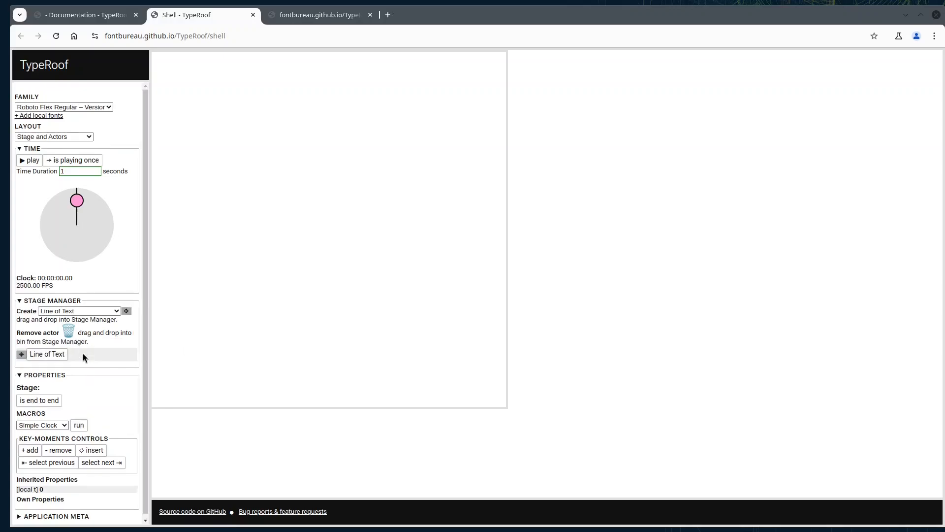
pyautogui.click(51, 361)
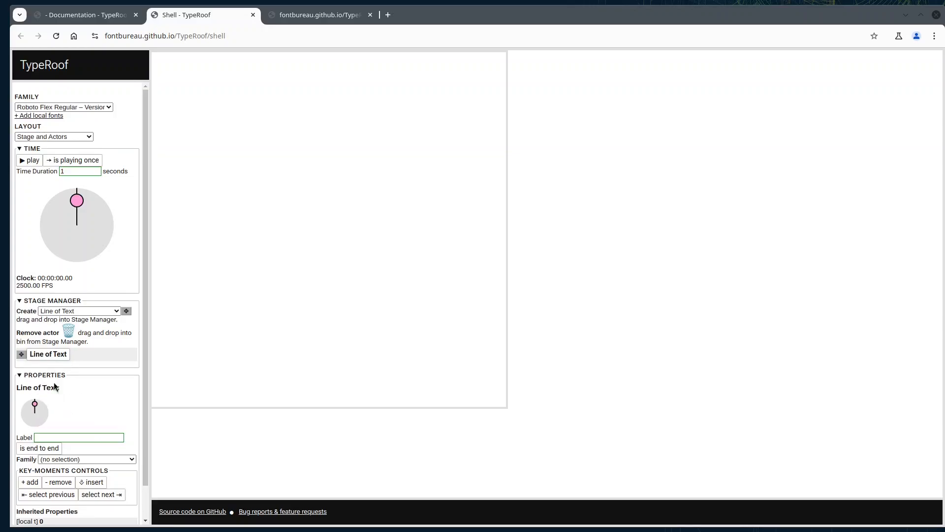
pyautogui.scroll(-1, 76, 399)
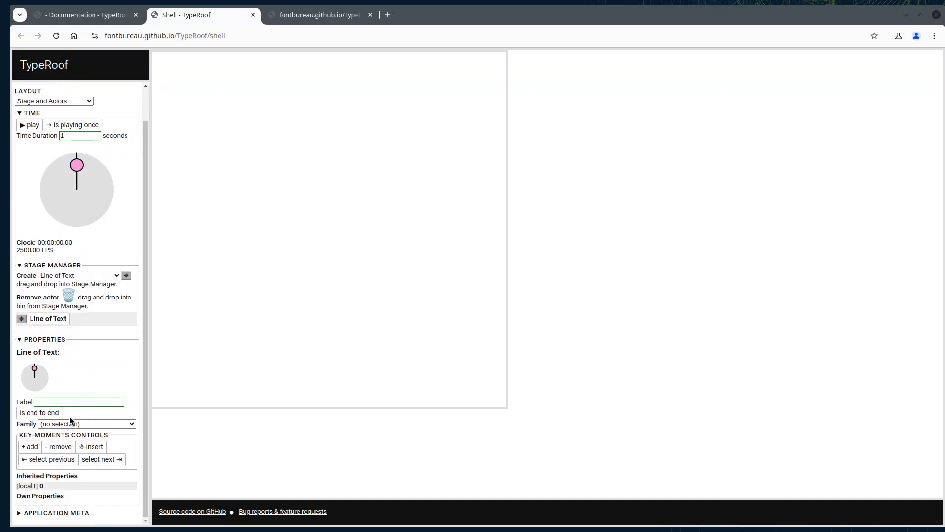
pyautogui.click(30, 446)
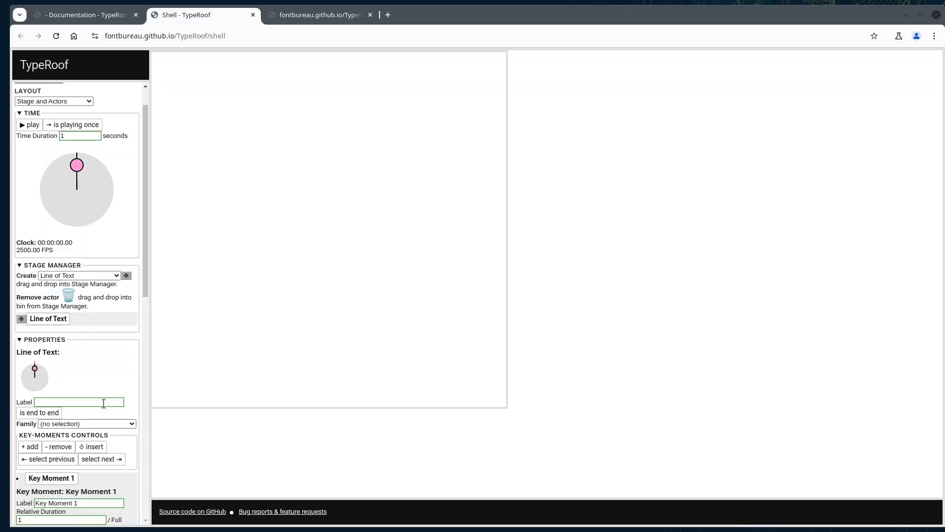
# Review the key moment's properties, from the numeric properties and axes locations to colors, text content and alignment.
pyautogui.scroll(-10, 127, 386)
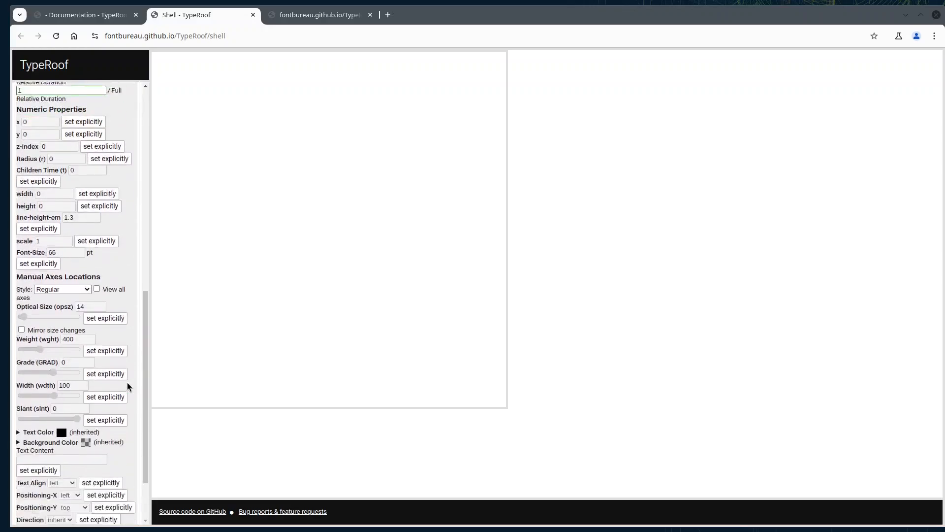
pyautogui.scroll(6, 127, 382)
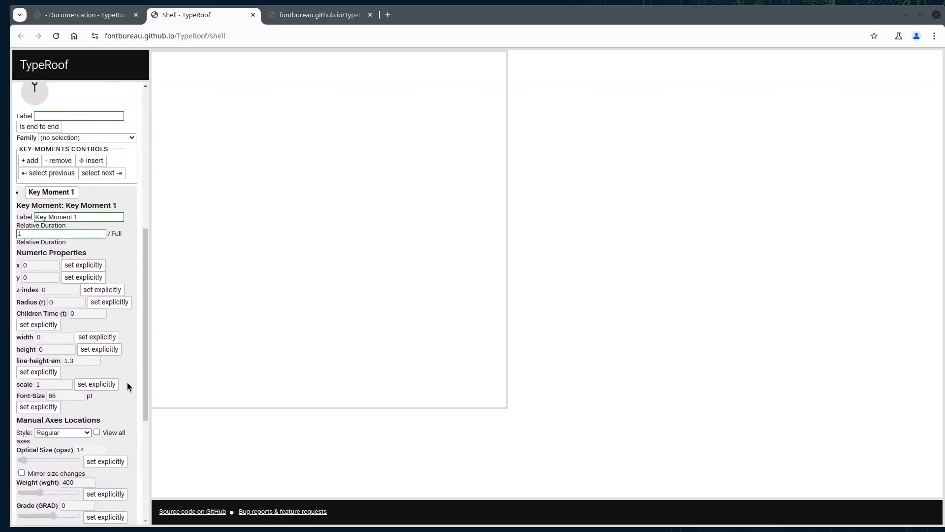
pyautogui.scroll(-3, 127, 384)
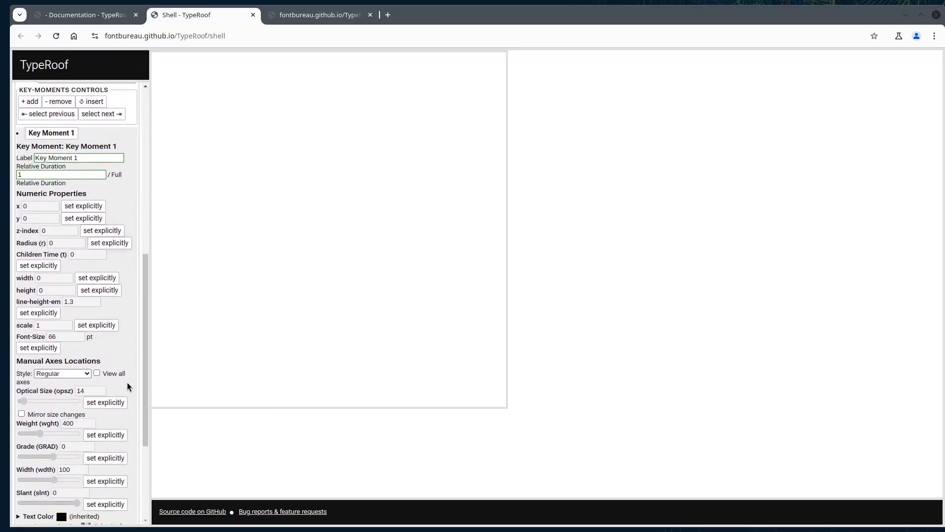
pyautogui.scroll(1, 127, 382)
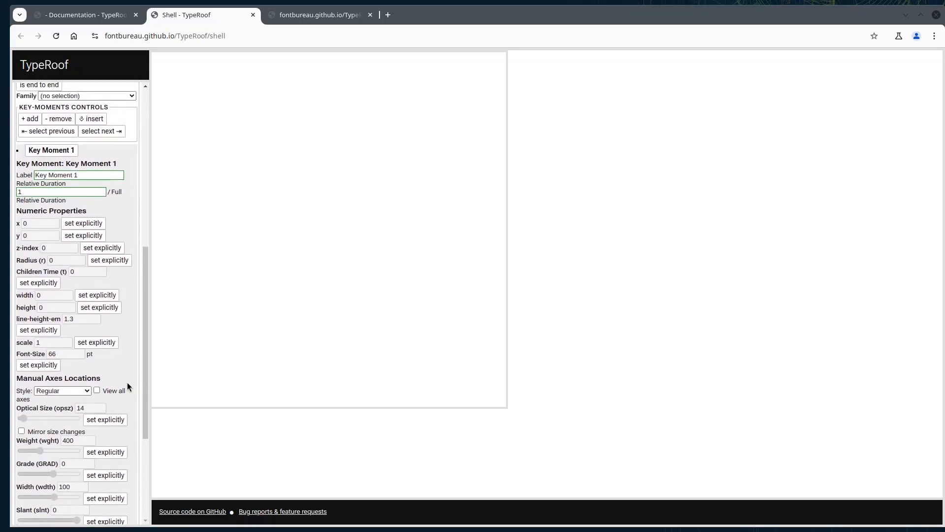
pyautogui.scroll(1, 127, 382)
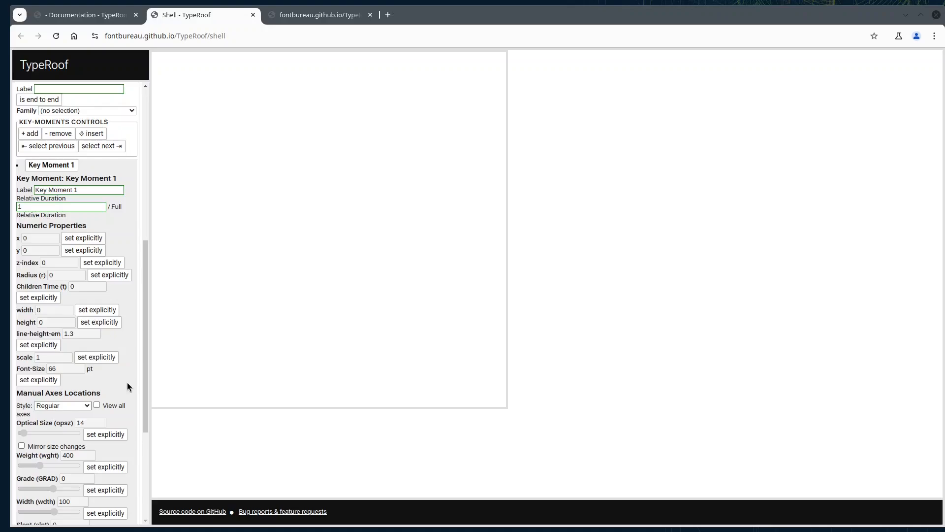
pyautogui.scroll(-2, 127, 382)
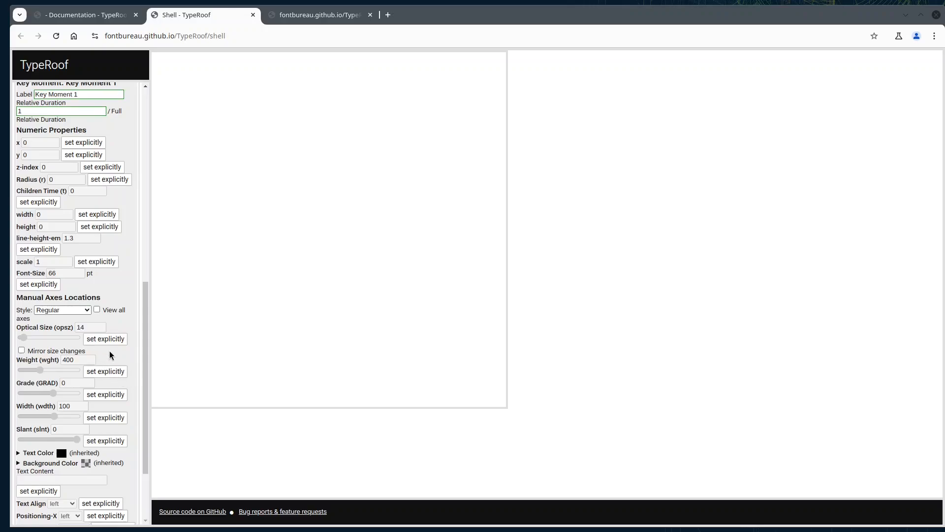
pyautogui.scroll(-1, 110, 354)
pyautogui.scroll(-2, 110, 354)
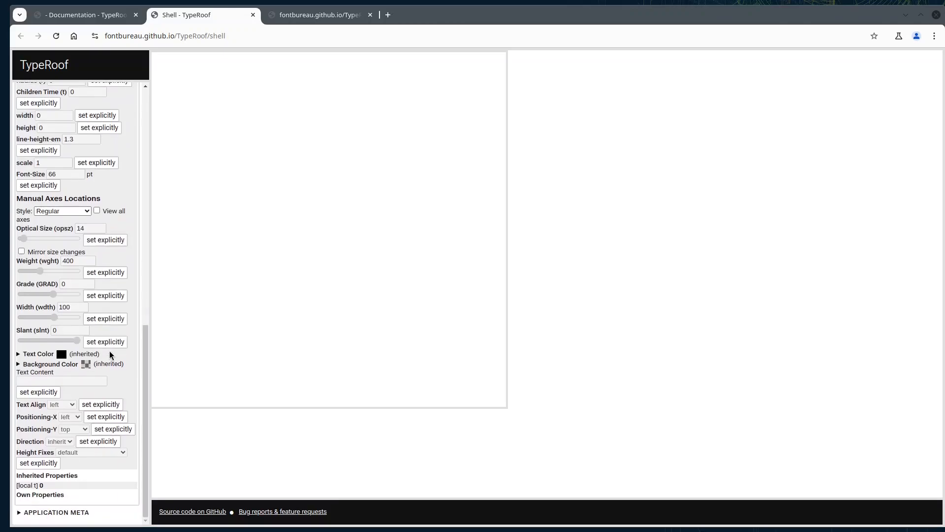
# Set the text content of Key Moment 1 explicitly to "Hello,".
pyautogui.click(47, 395)
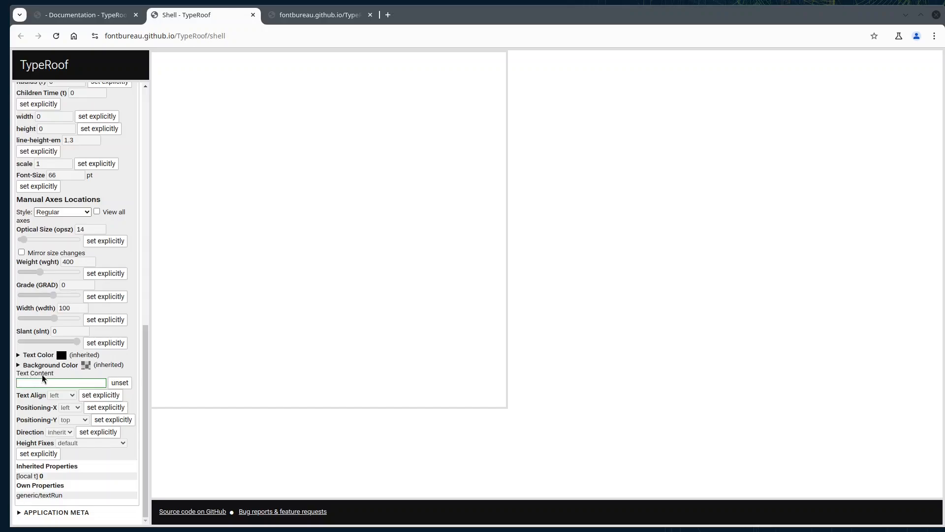
pyautogui.click(123, 387)
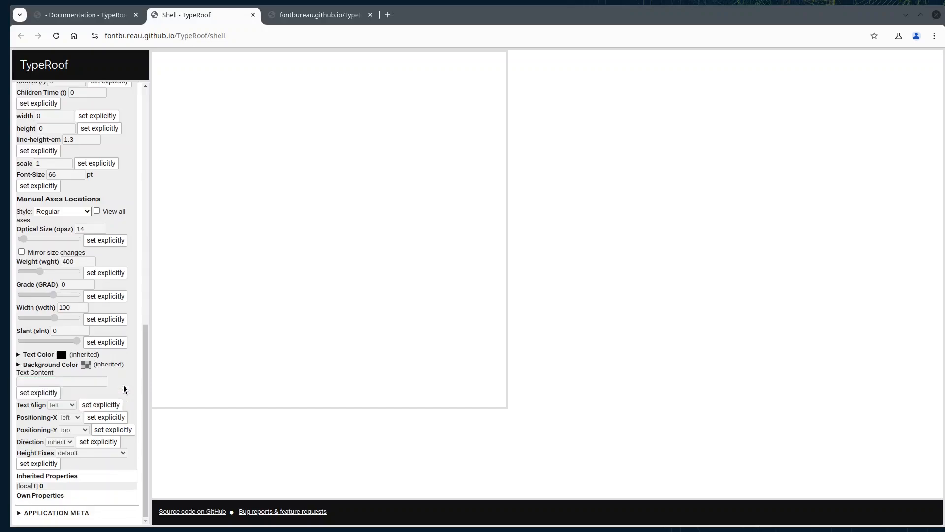
pyautogui.click(45, 392)
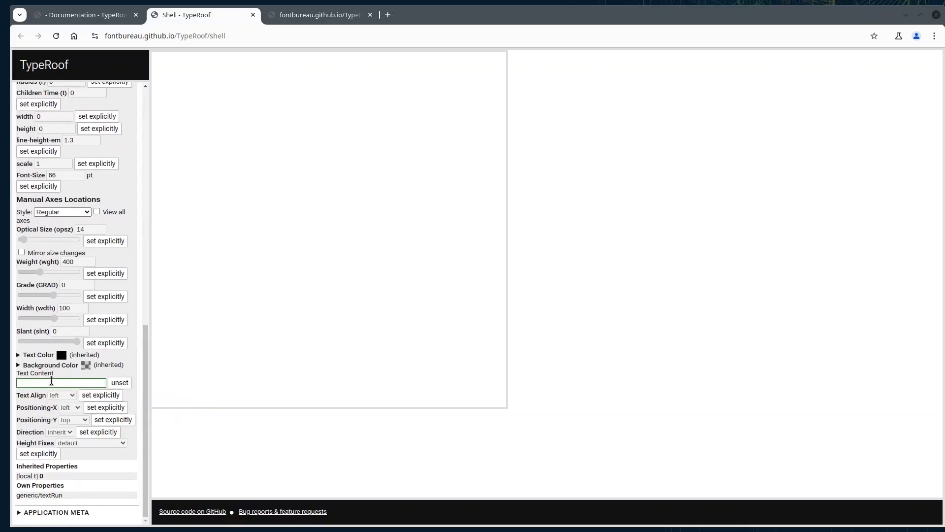
pyautogui.click(101, 382)
pyautogui.write('Hel')
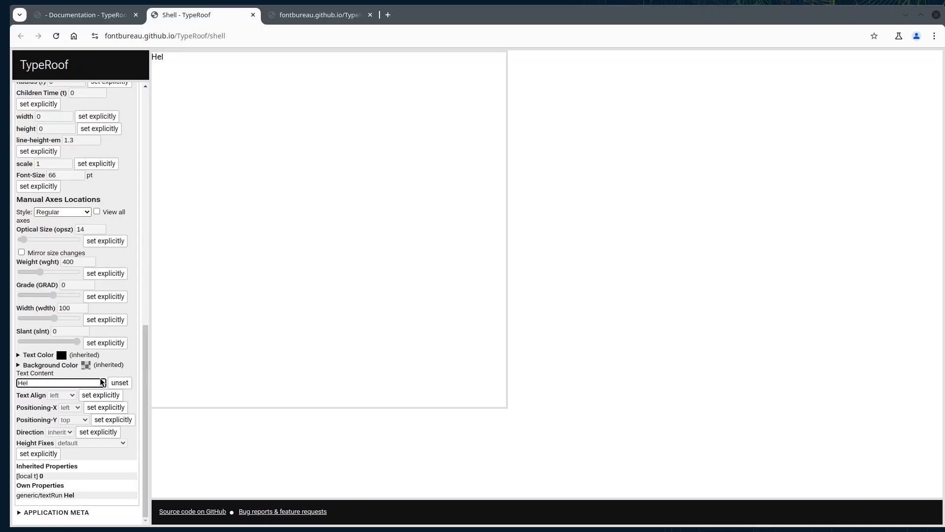
pyautogui.write('lo,')
# Set the font size of Key Moment 1 explicitly, using 66 pt.
pyautogui.scroll(3, 98, 315)
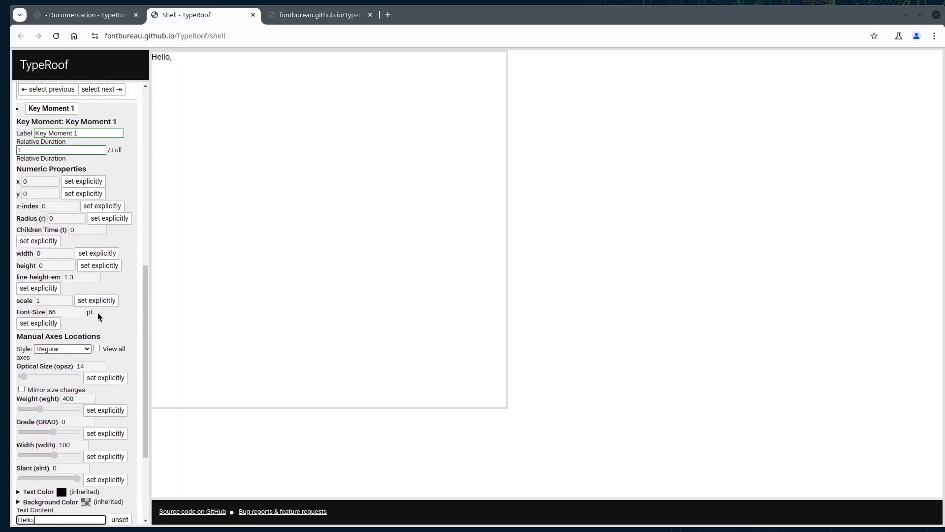
pyautogui.click(48, 324)
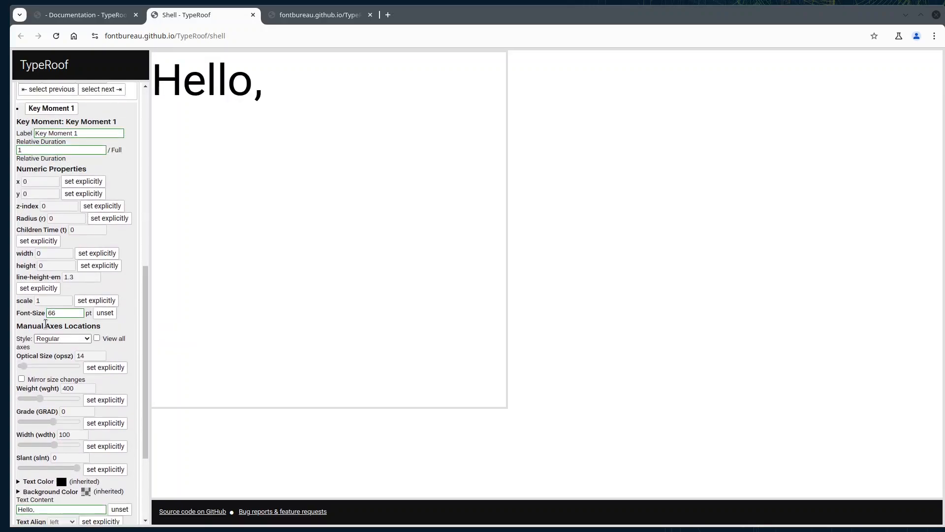
pyautogui.click(56, 314)
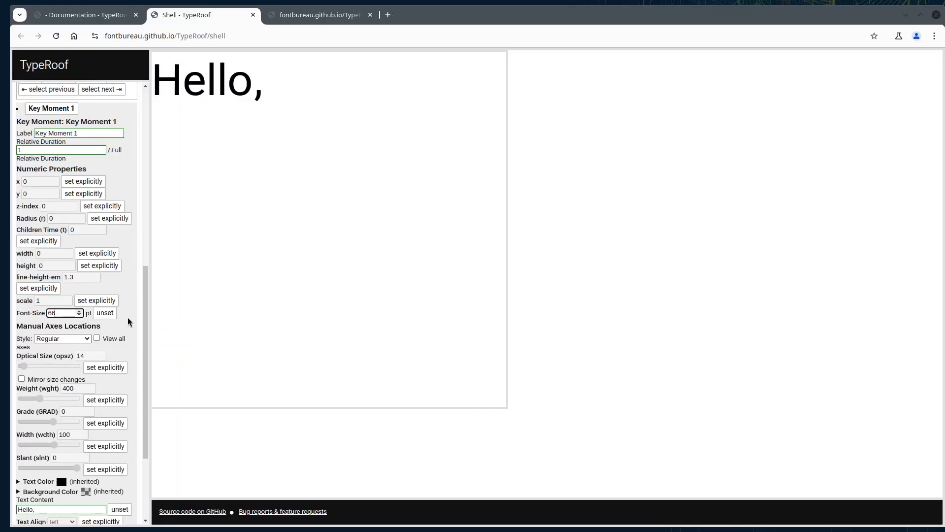
# Set the optical size (opsz) axis of Key Moment 1 explicitly to 100, leaving mirroring of size changes off.
pyautogui.click(103, 369)
pyautogui.doubleClick(85, 356)
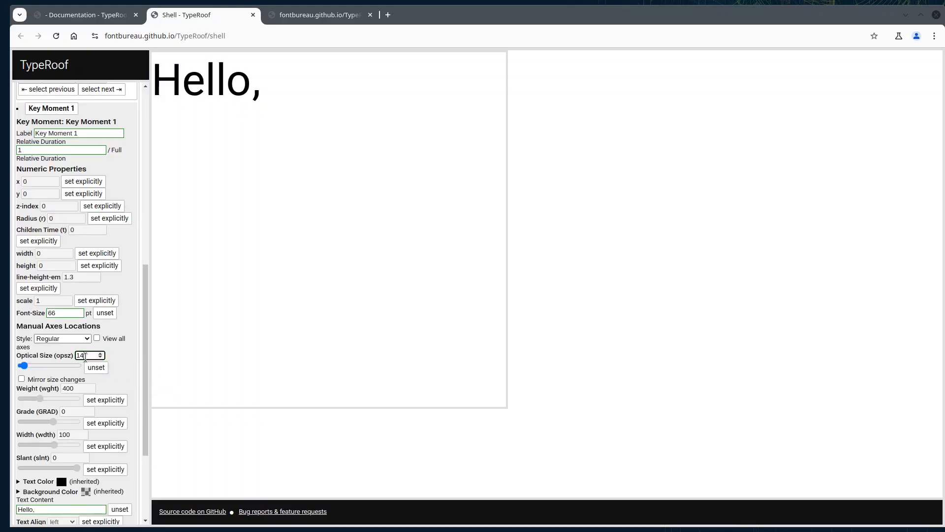
pyautogui.click(35, 382)
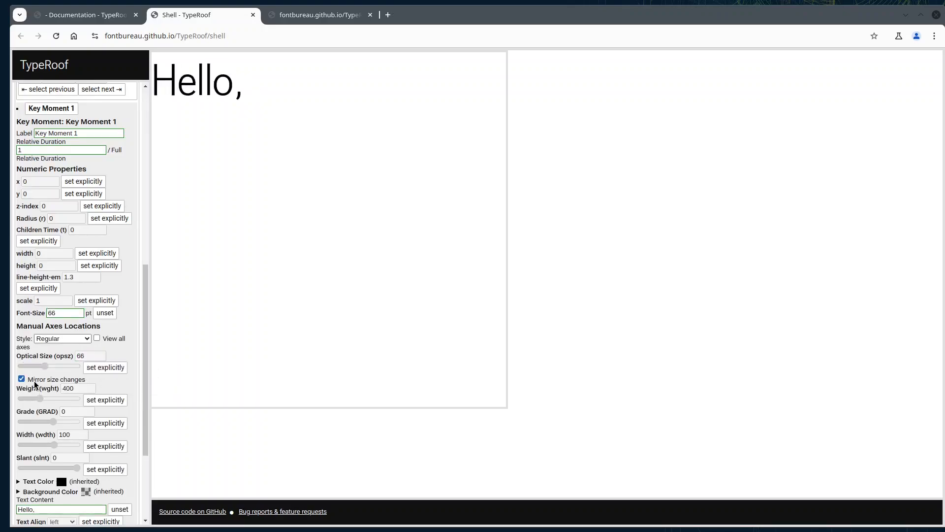
pyautogui.click(35, 385)
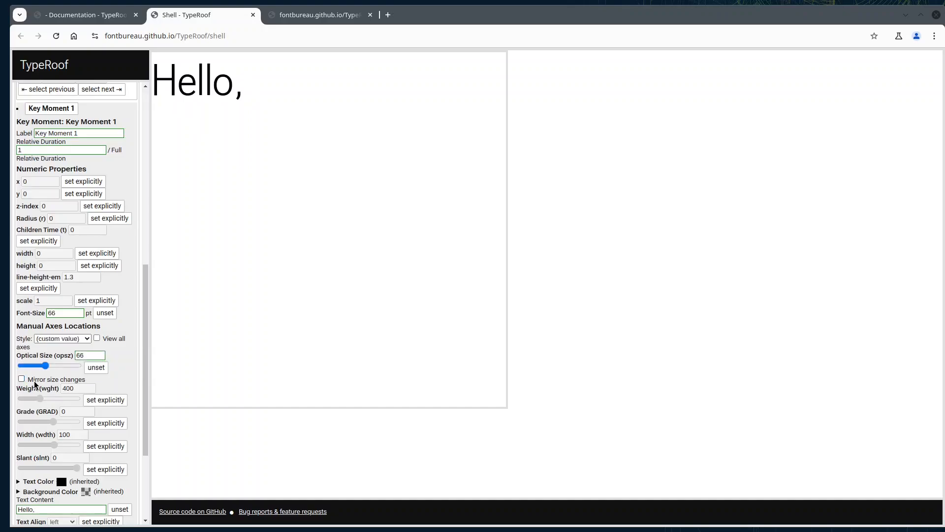
pyautogui.doubleClick(87, 355)
pyautogui.write('1')
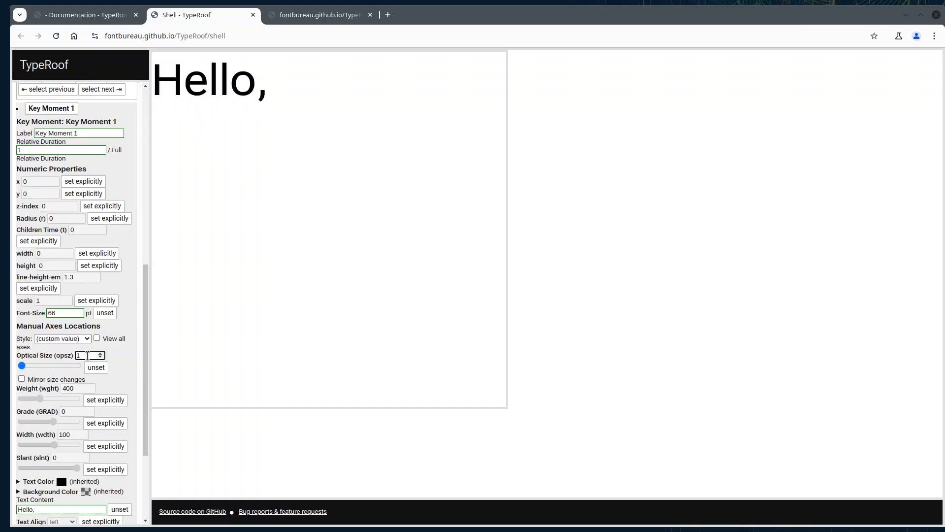
pyautogui.write('00')
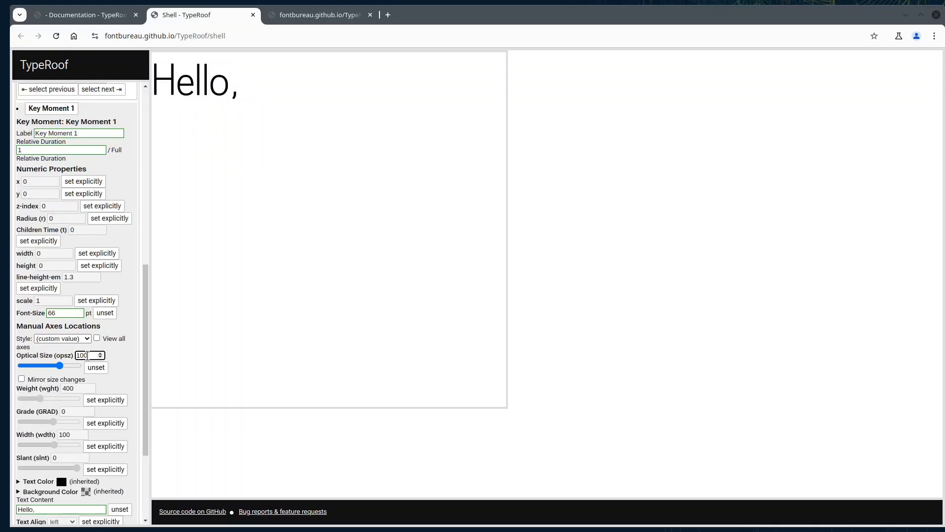
pyautogui.click(120, 360)
# Set the width of Key Moment 1 explicitly to 720.
pyautogui.scroll(-5, 118, 359)
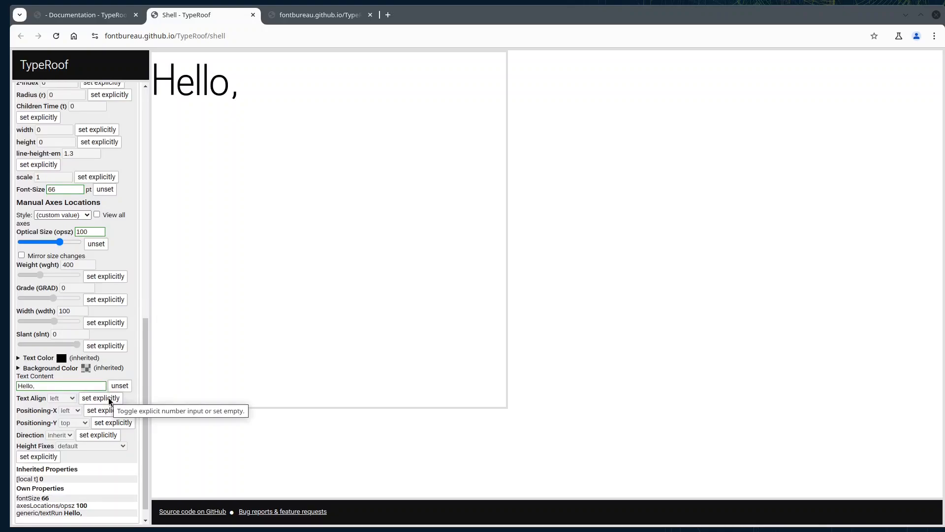
pyautogui.scroll(5, 109, 399)
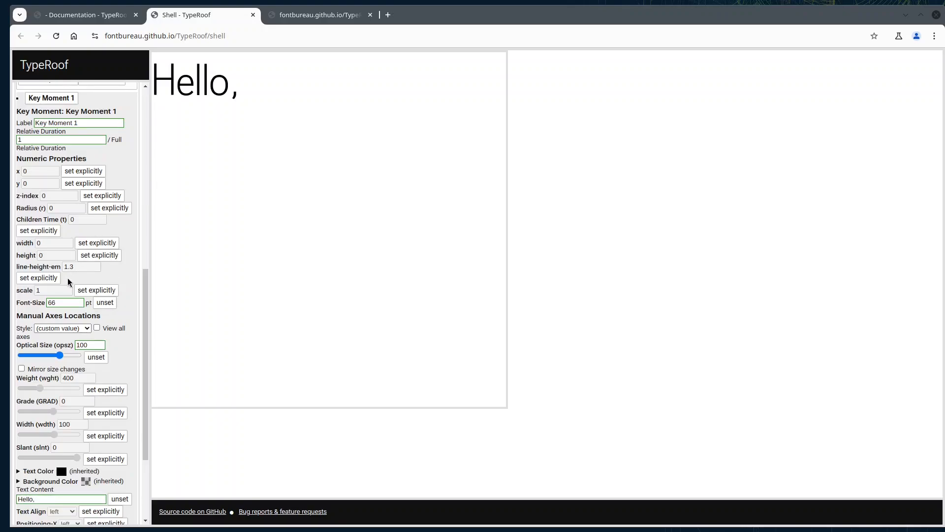
pyautogui.click(94, 244)
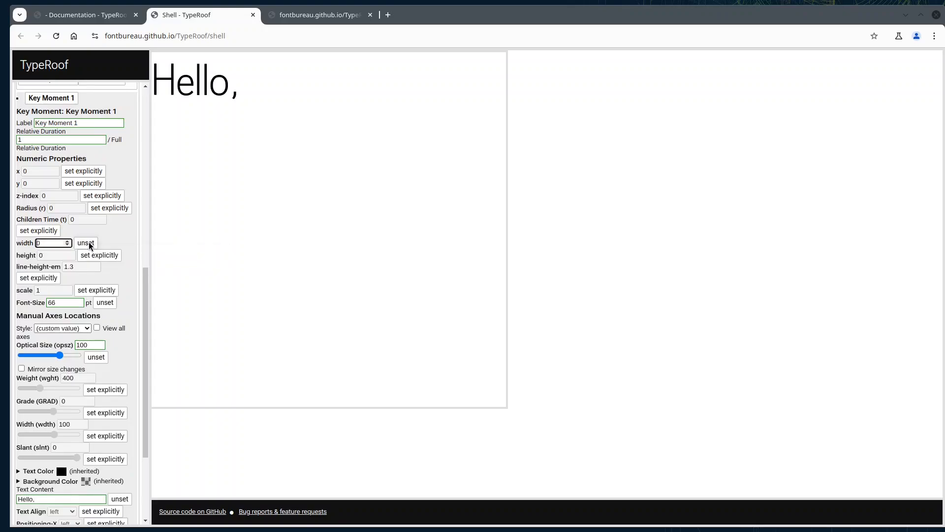
pyautogui.write('72')
pyautogui.click(112, 242)
# Set the text alignment of Key Moment 1 explicitly to center.
pyautogui.scroll(-3, 99, 347)
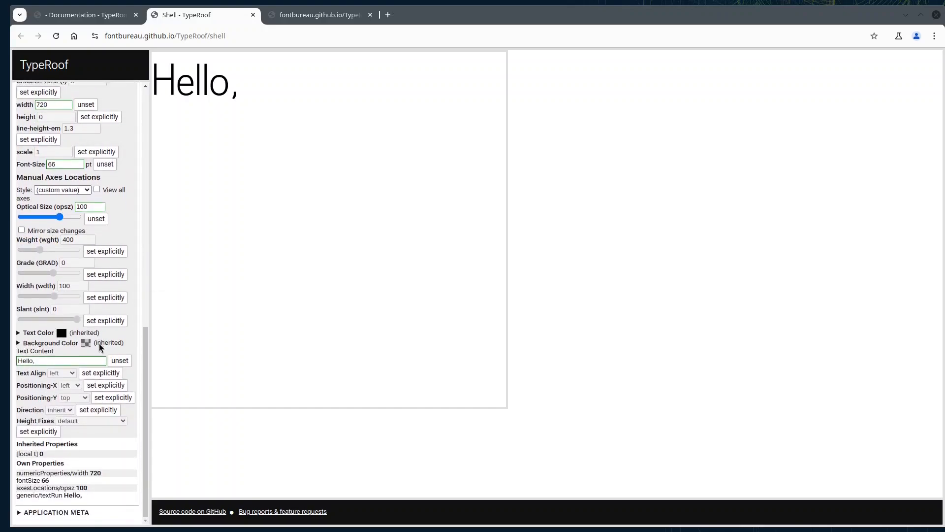
pyautogui.click(105, 373)
pyautogui.click(67, 375)
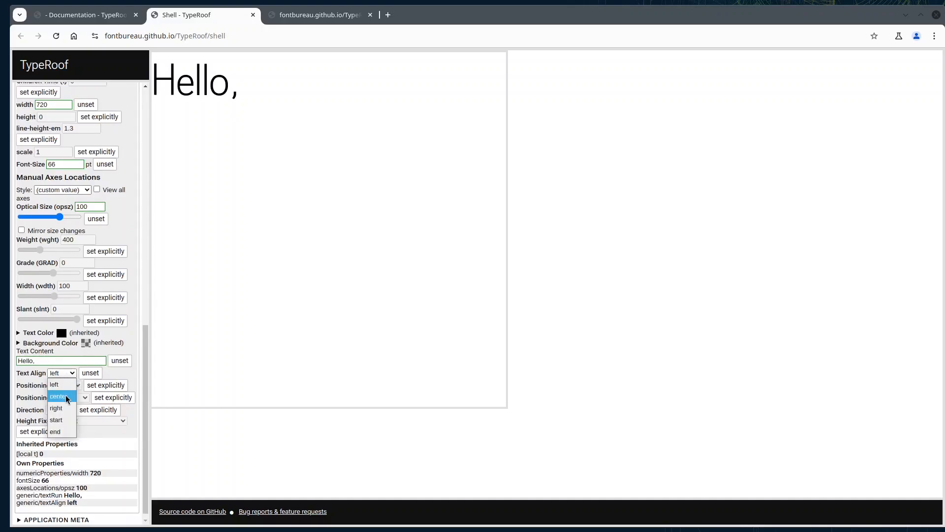
pyautogui.click(67, 396)
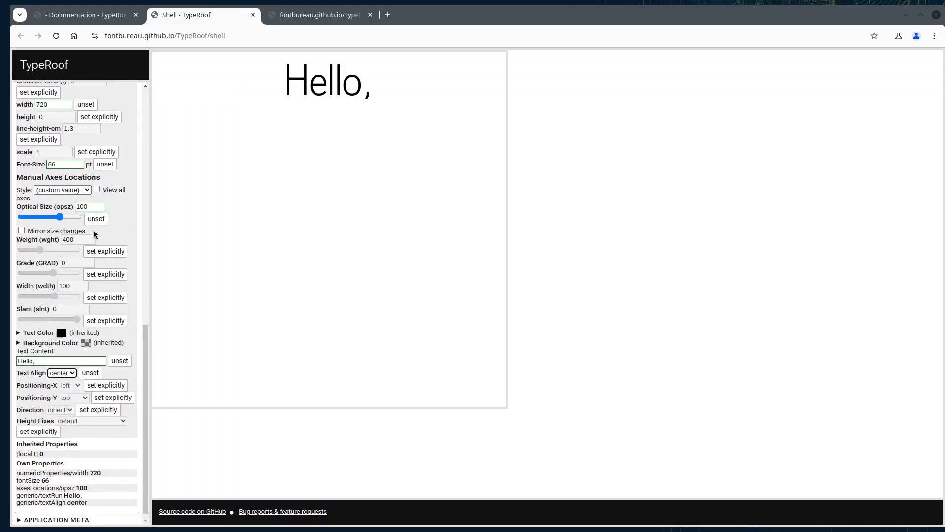
# Set the y position of Key Moment 1 explicitly to 200.
pyautogui.scroll(4, 125, 188)
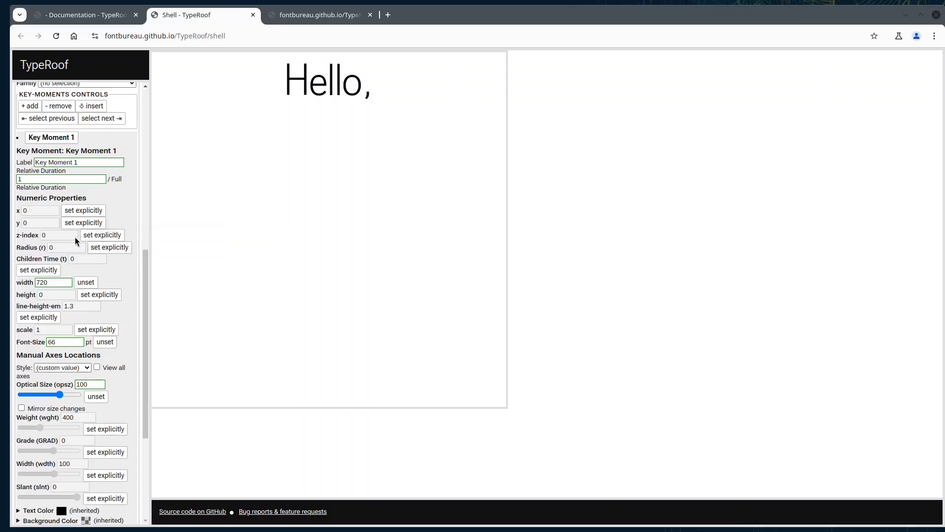
pyautogui.click(79, 224)
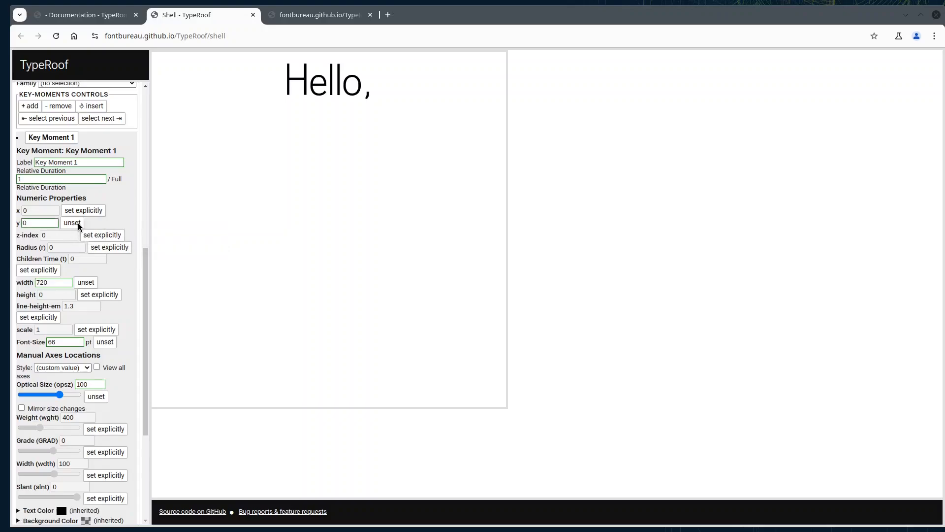
pyautogui.click(38, 222)
pyautogui.write('2000')
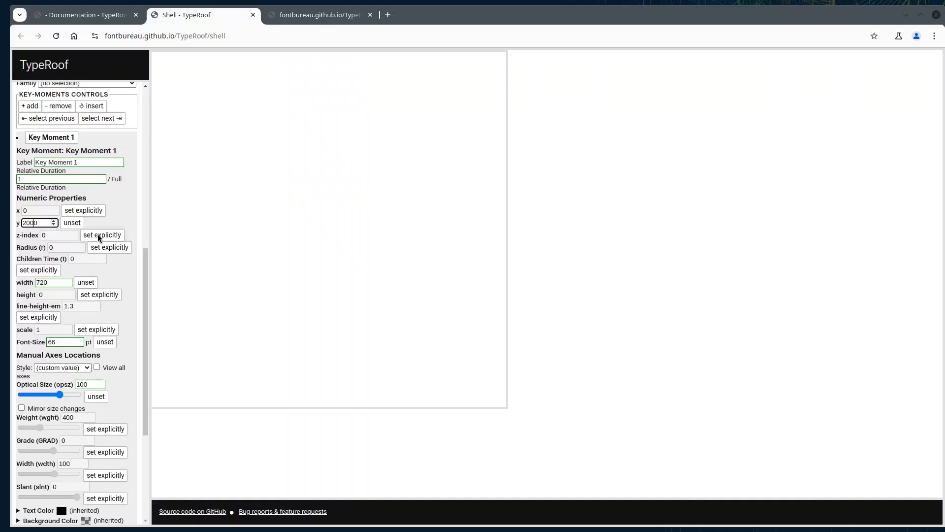
pyautogui.press('BackSpace')
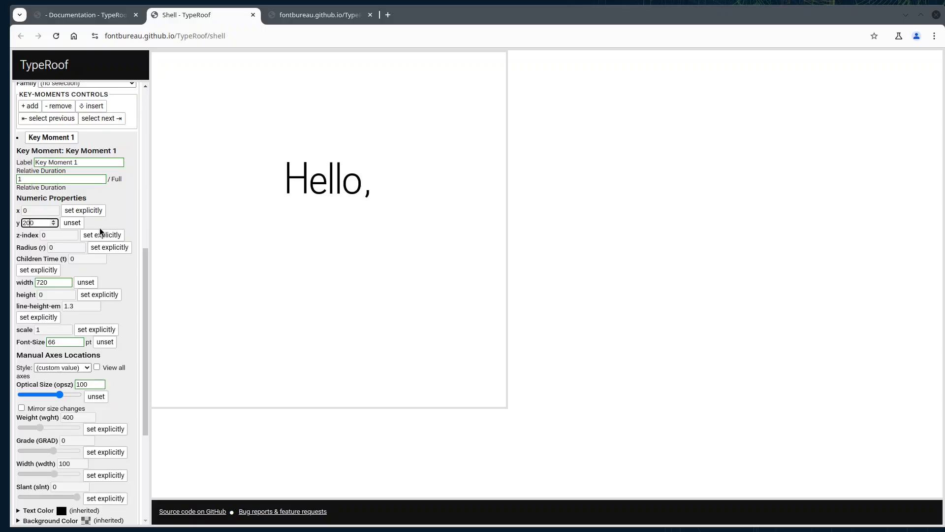
# Play the one-second animation twice to check the single key moment on the stage.
pyautogui.scroll(7, 117, 194)
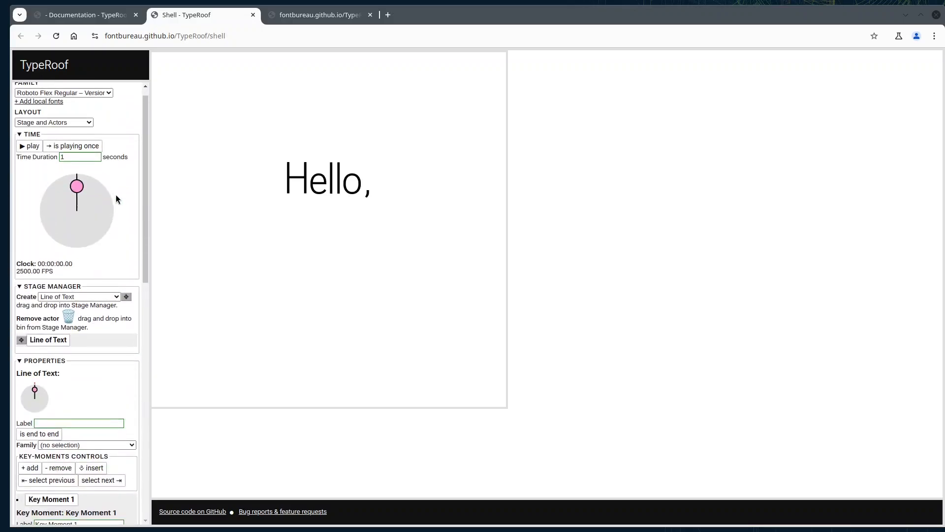
pyautogui.click(30, 147)
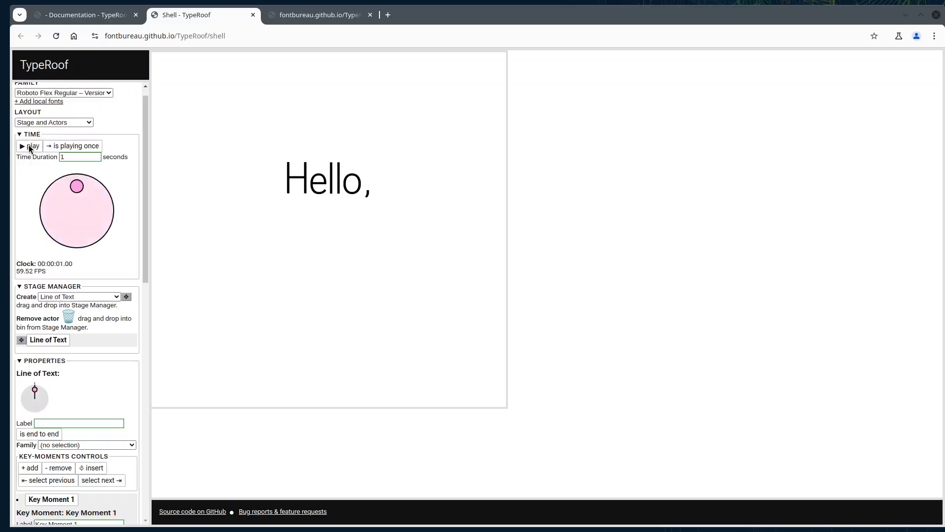
pyautogui.click(29, 147)
# Change the label of Key Moment 1 to Start and deselect that key moment.
pyautogui.scroll(-4, 73, 359)
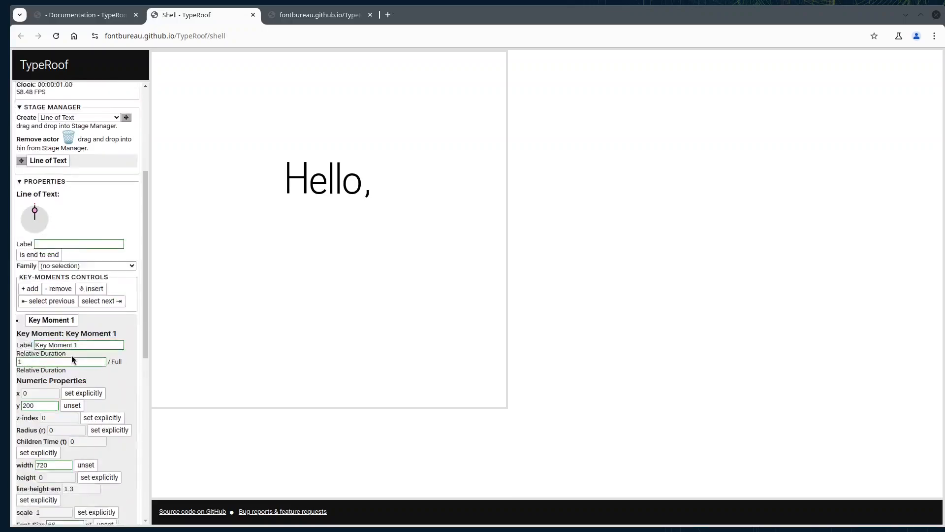
pyautogui.scroll(3, 72, 358)
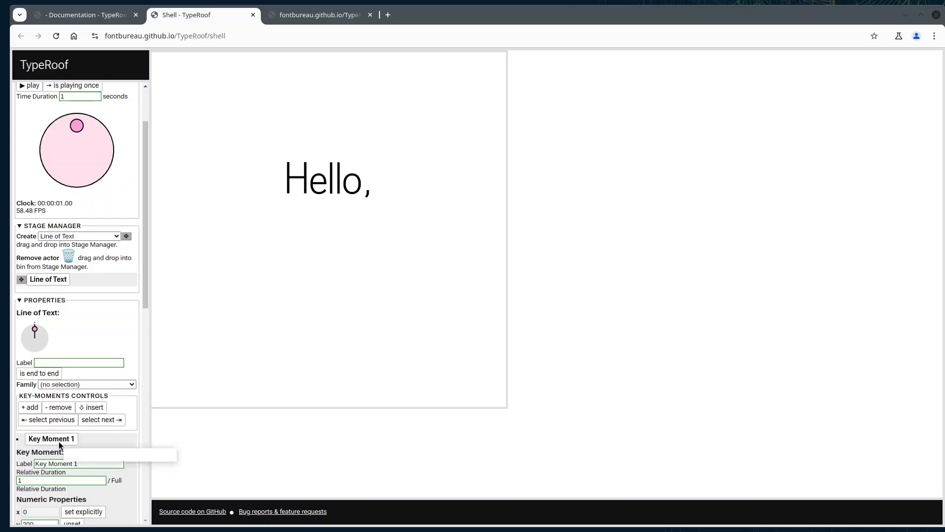
pyautogui.tripleClick(64, 464)
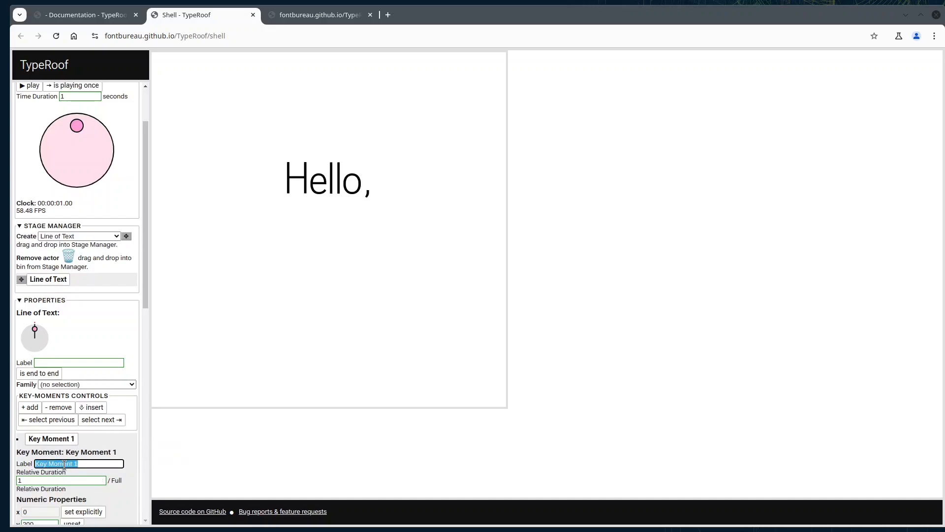
pyautogui.write('Start')
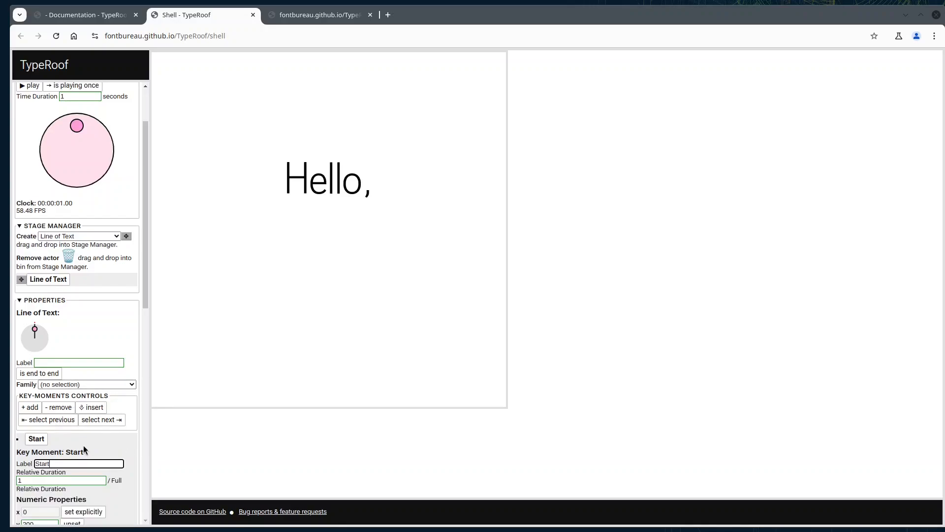
pyautogui.click(41, 441)
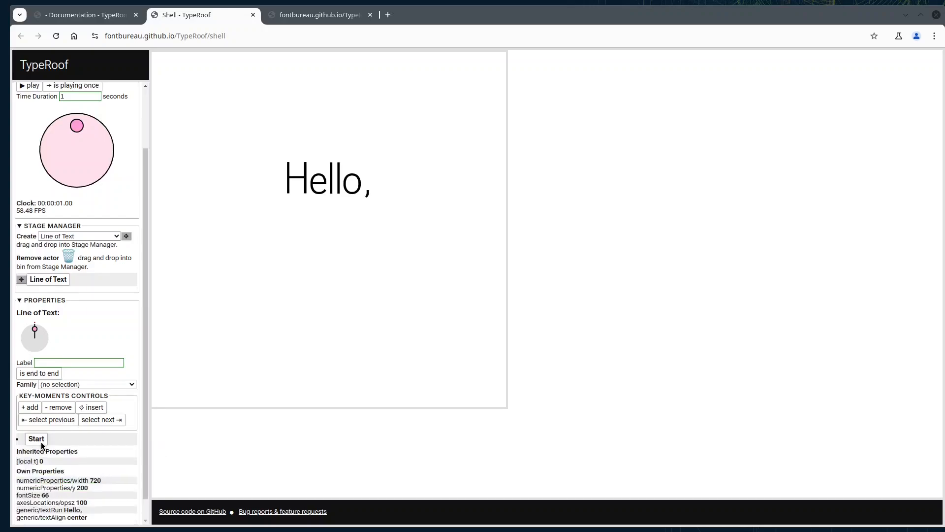
# Add a second key moment to the Line of Text actor and label it Extra Black.
pyautogui.click(35, 414)
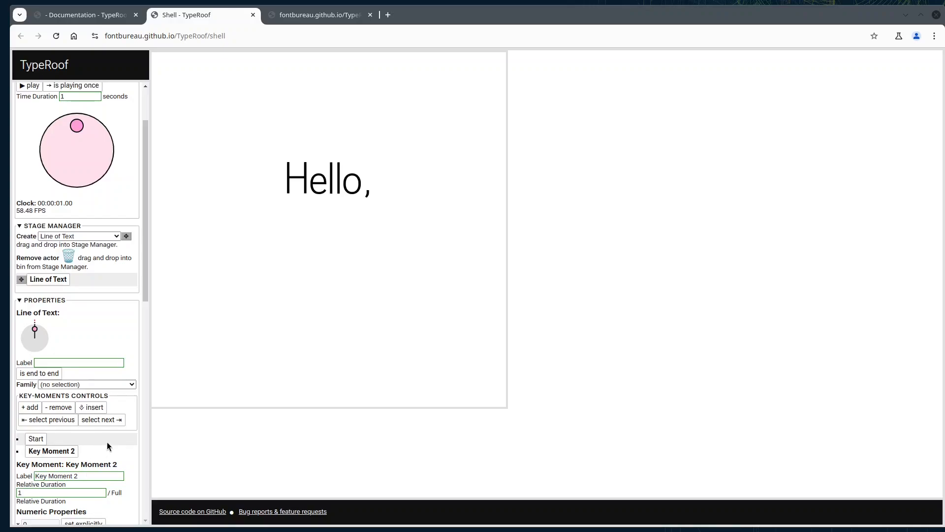
pyautogui.doubleClick(92, 477)
pyautogui.tripleClick(92, 477)
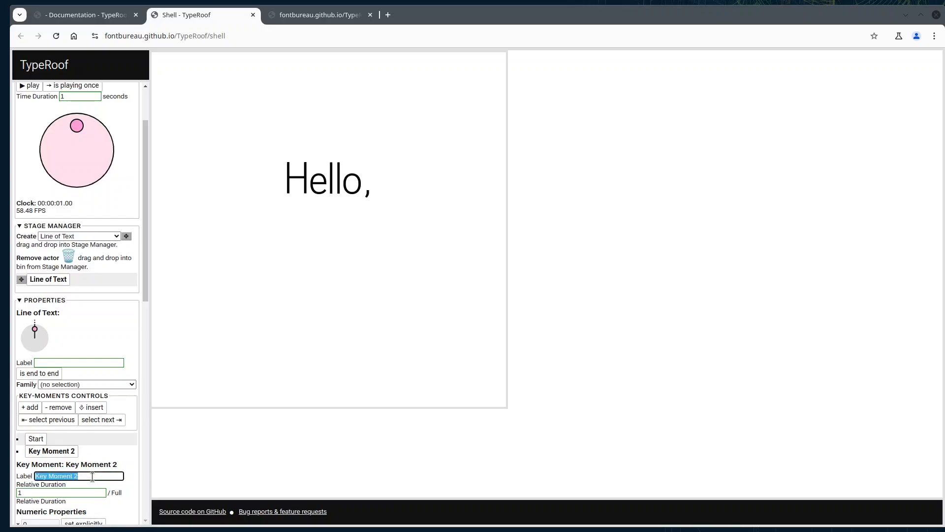
pyautogui.write('B')
pyautogui.press('BackSpace')
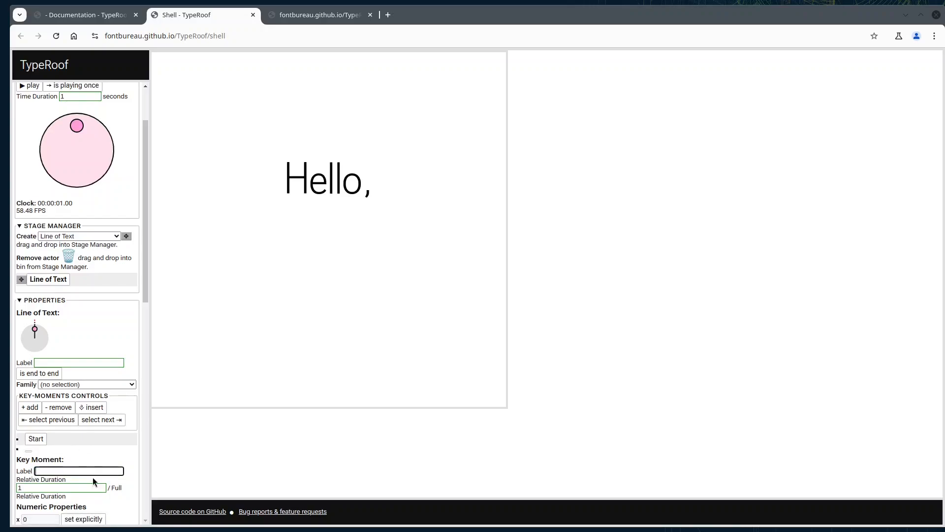
pyautogui.write('Extr')
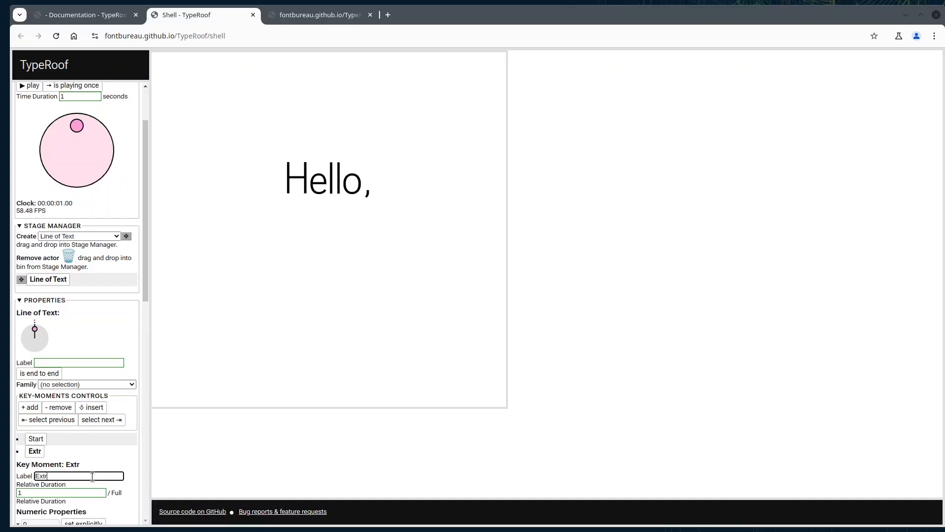
pyautogui.write('a Black')
pyautogui.click(120, 457)
# Set the weight of the Extra Black key moment explicitly to 1000.
pyautogui.scroll(-1, 121, 460)
pyautogui.scroll(-5, 120, 460)
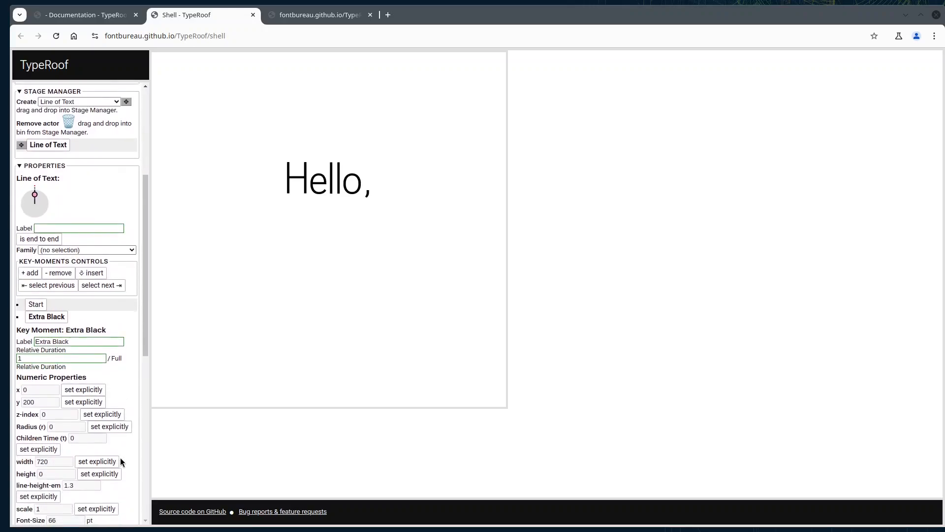
pyautogui.scroll(-4, 120, 458)
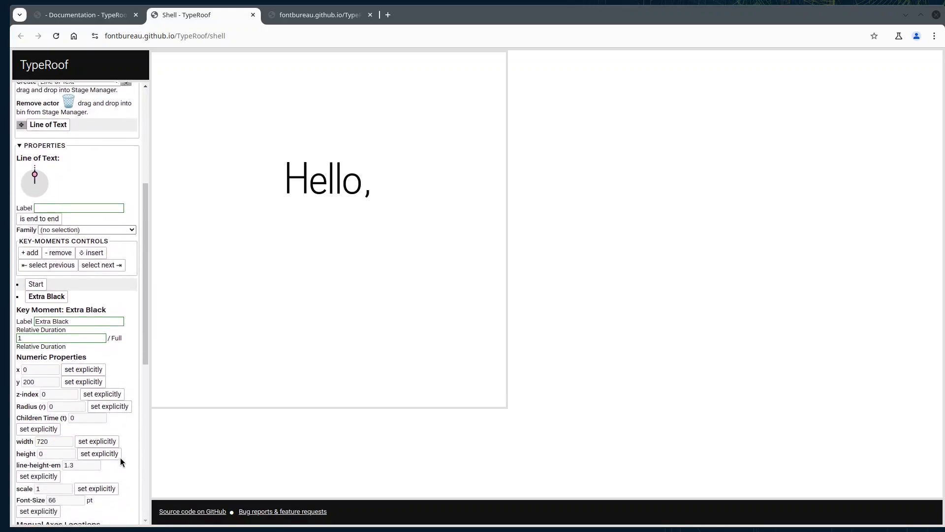
pyautogui.scroll(-3, 121, 460)
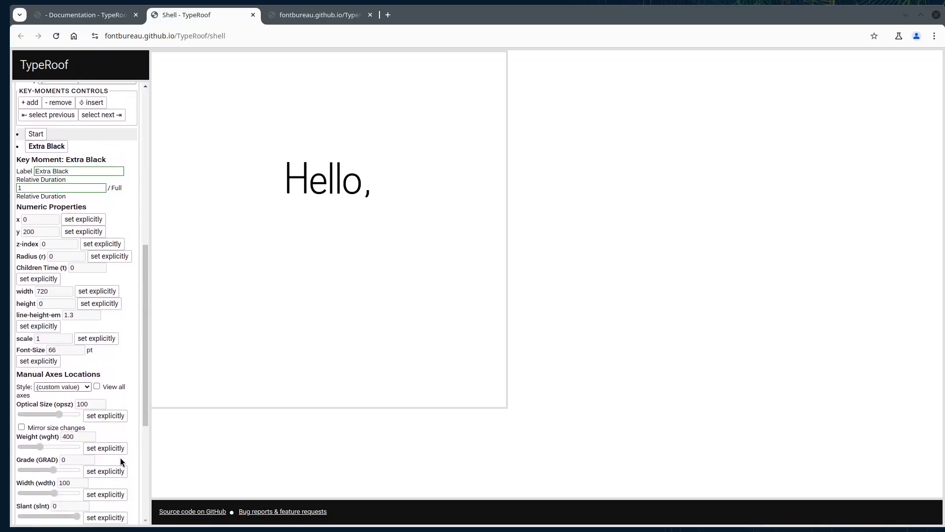
pyautogui.click(95, 449)
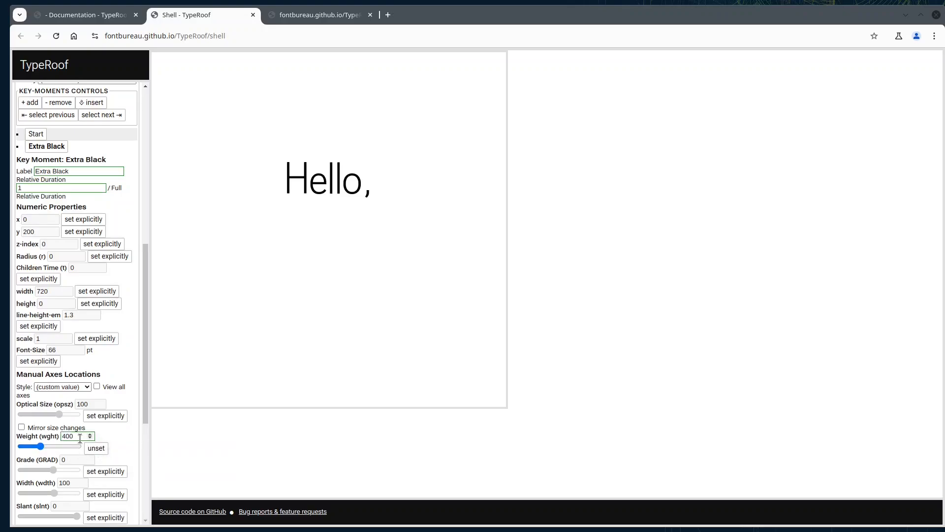
pyautogui.click(47, 448)
pyautogui.moveTo(48, 448); pyautogui.dragTo(94, 447)
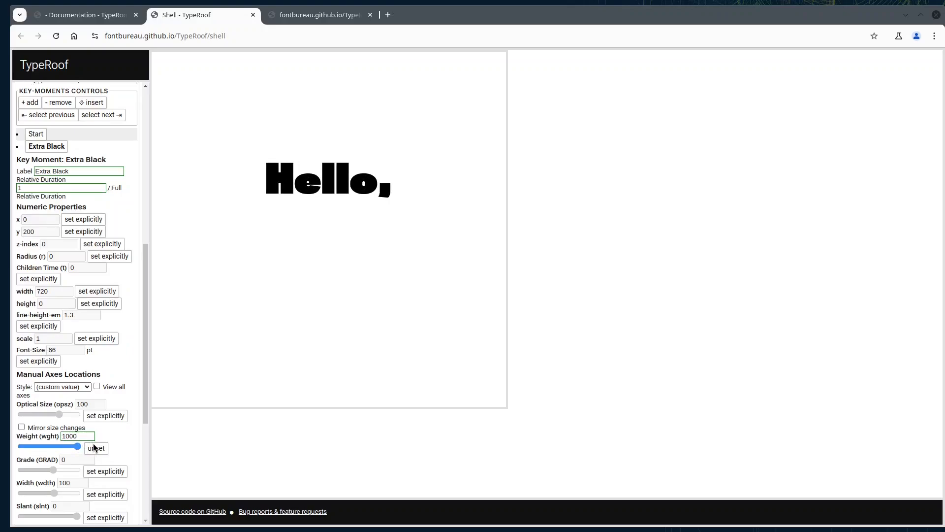
# Try the ExtraBlack and Bold style presets on the Extra Black key moment and return it to ExtraBlack.
pyautogui.click(85, 388)
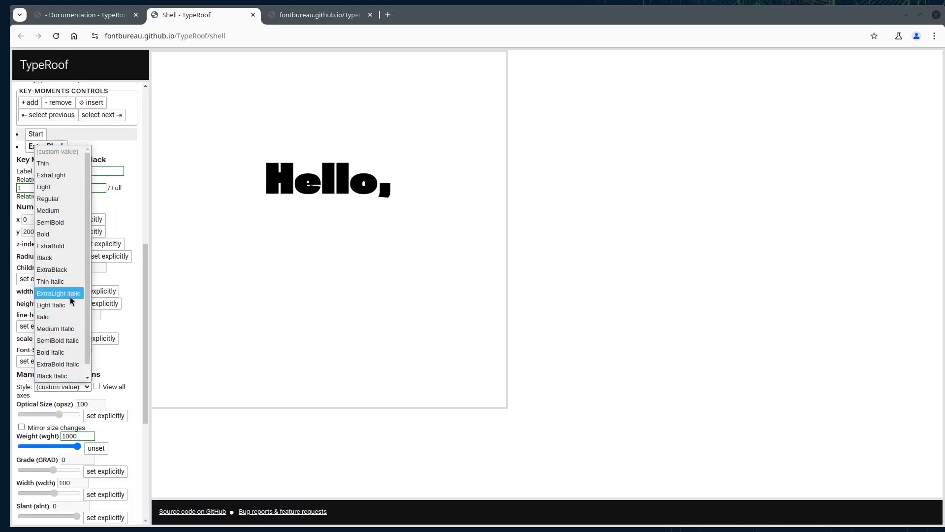
pyautogui.click(65, 271)
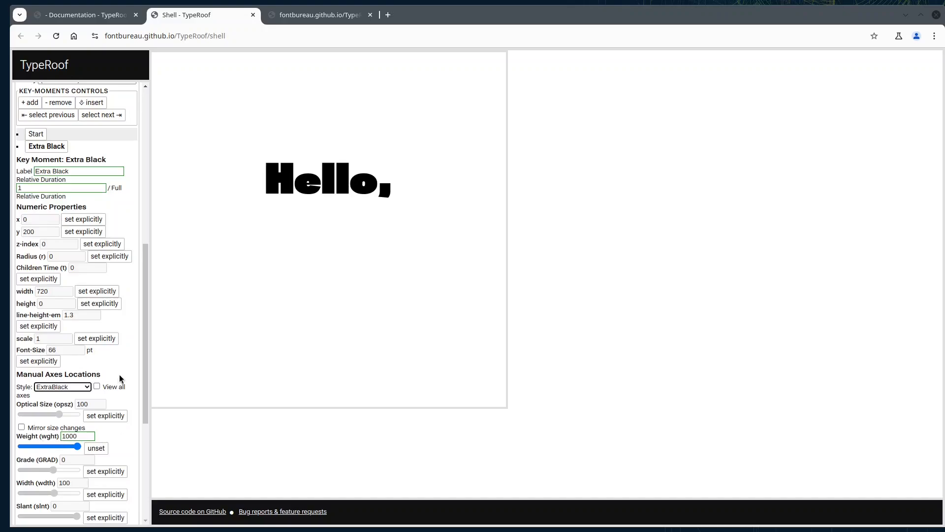
pyautogui.click(77, 387)
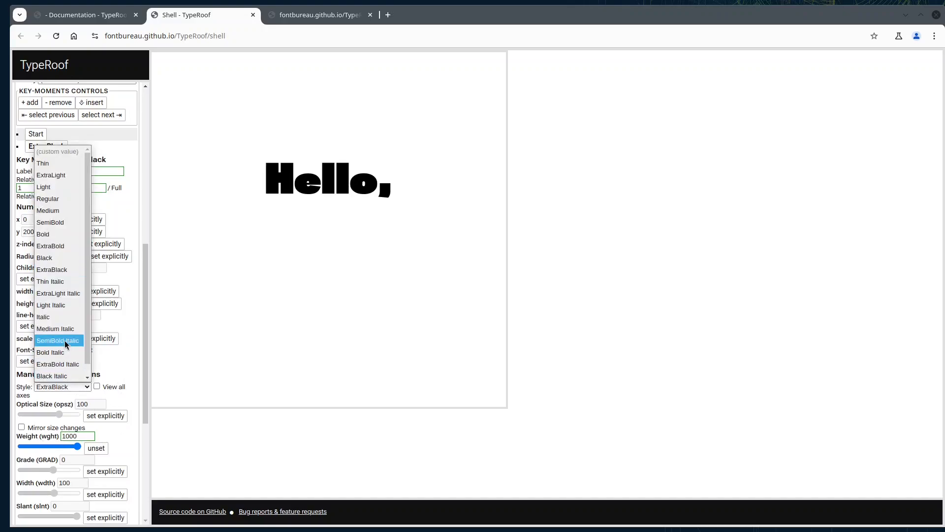
pyautogui.click(68, 235)
pyautogui.click(67, 386)
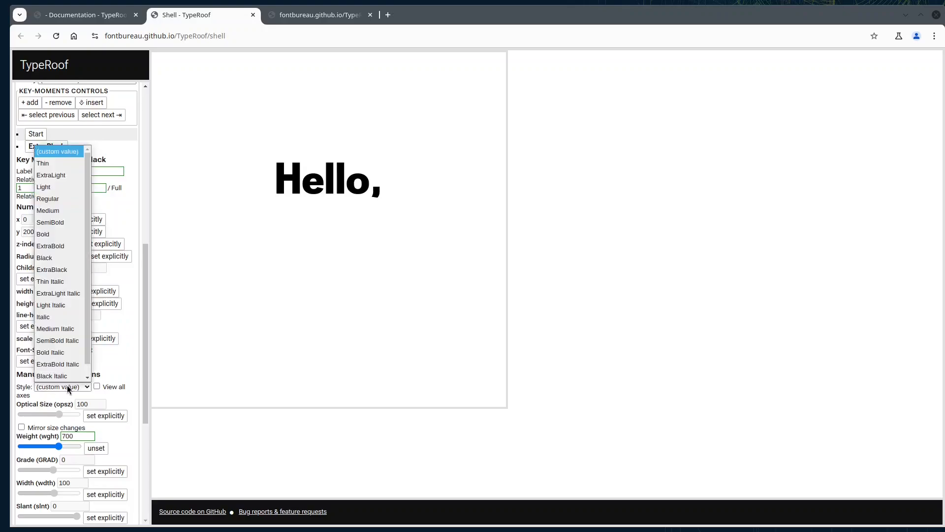
pyautogui.click(59, 269)
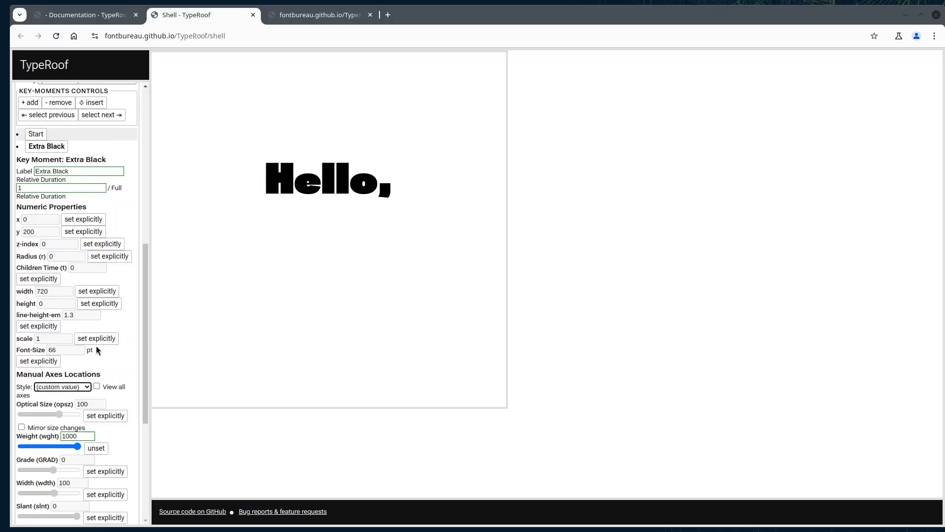
# Play the animation once to check the weight of the Extra Black key moment on the stage.
pyautogui.scroll(-3, 101, 436)
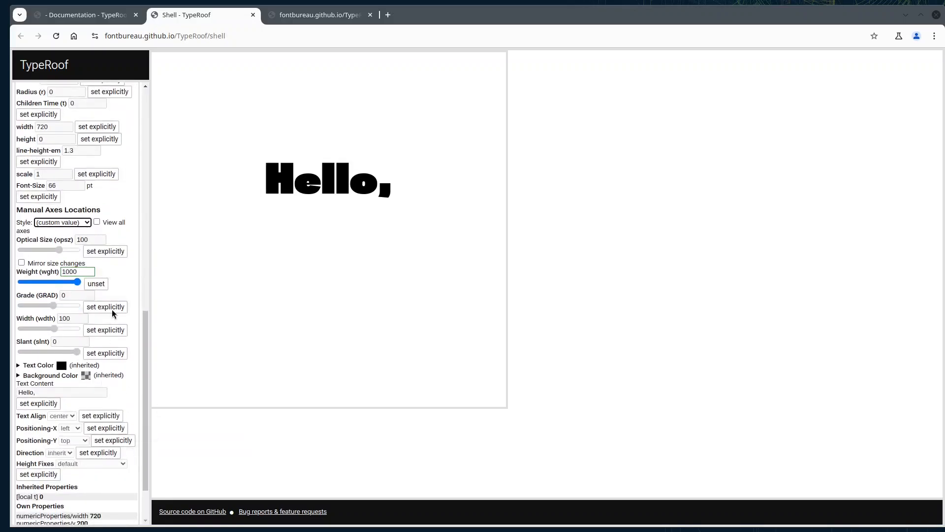
pyautogui.scroll(4, 122, 283)
pyautogui.scroll(7, 123, 282)
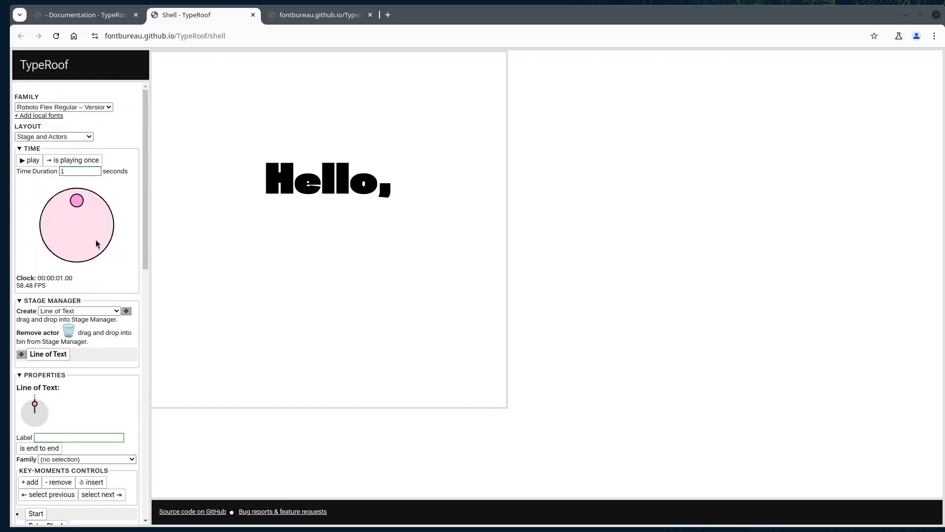
pyautogui.click(31, 161)
# Open the Start key moment alongside Extra Black and set the Start weight explicitly to 100.
pyautogui.scroll(-4, 82, 388)
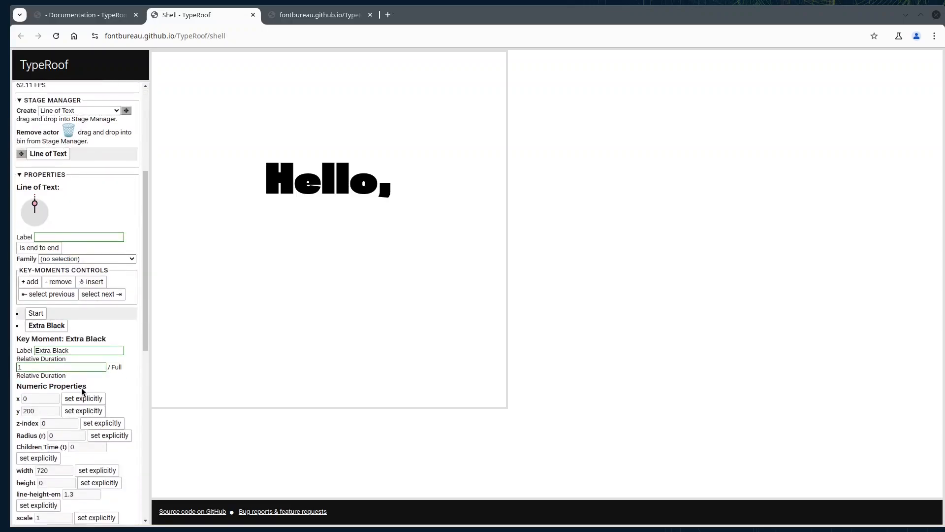
pyautogui.click(35, 316)
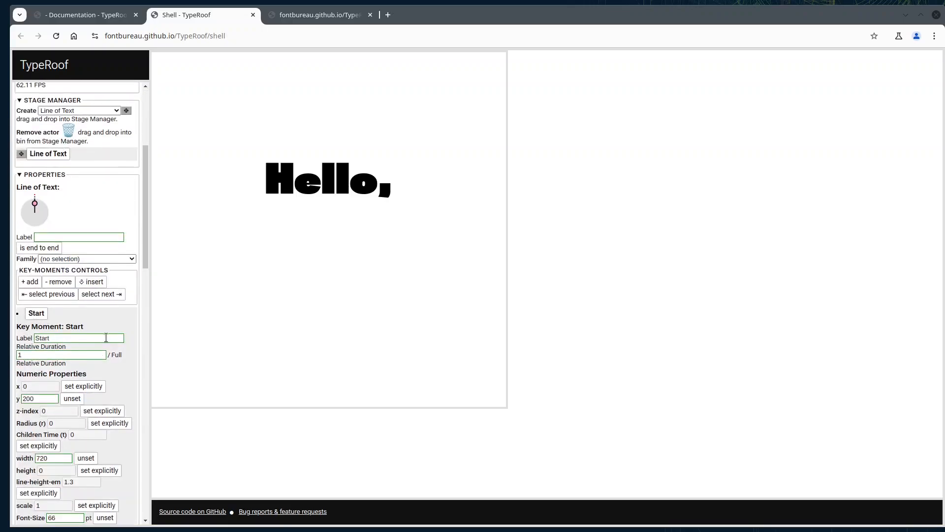
pyautogui.scroll(-4, 107, 341)
pyautogui.scroll(-9, 107, 341)
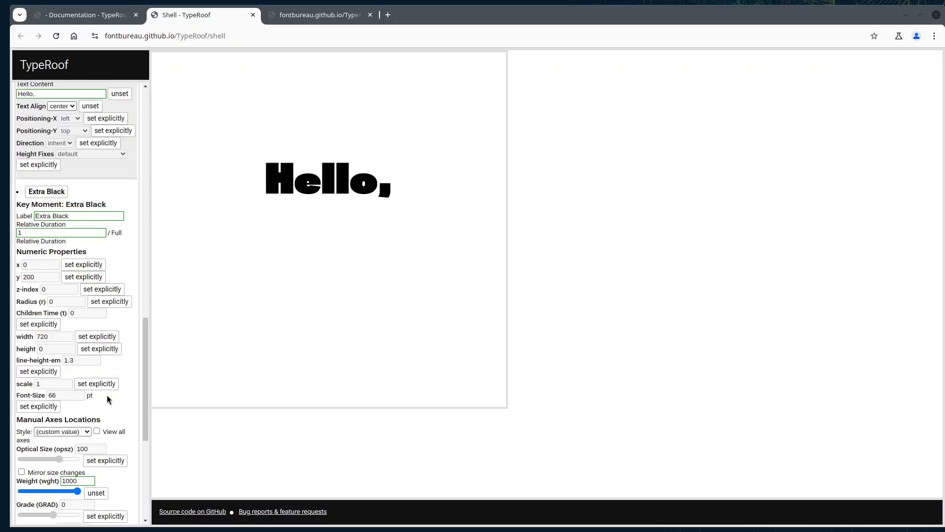
pyautogui.click(83, 480)
pyautogui.scroll(4, 101, 320)
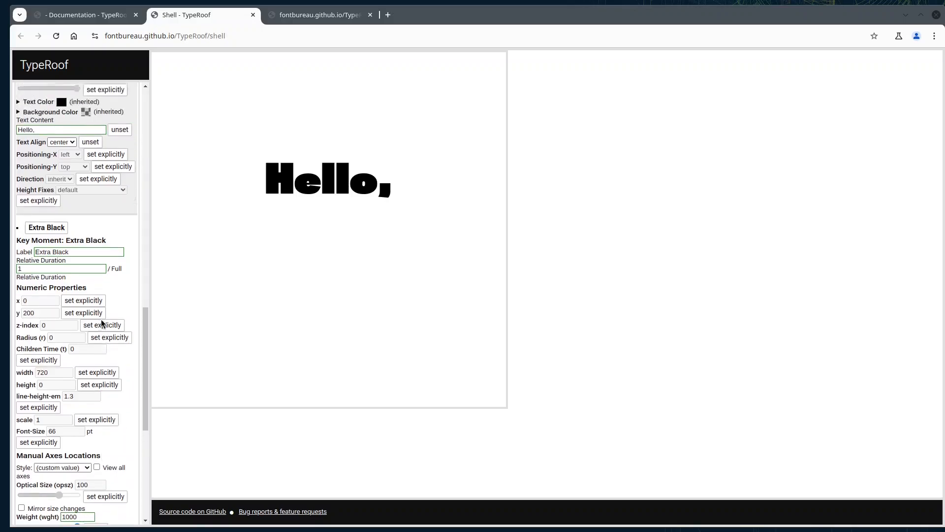
pyautogui.scroll(3, 102, 319)
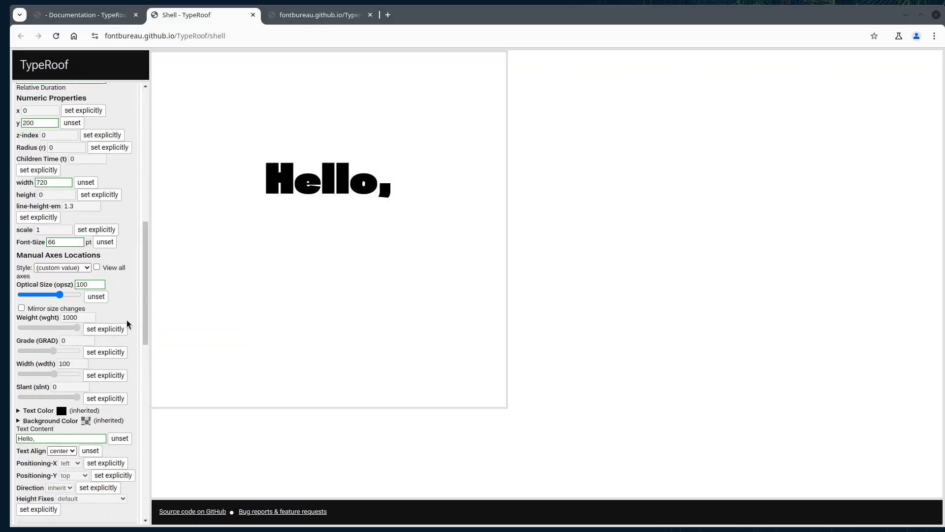
pyautogui.scroll(6, 127, 323)
pyautogui.scroll(-3, 126, 323)
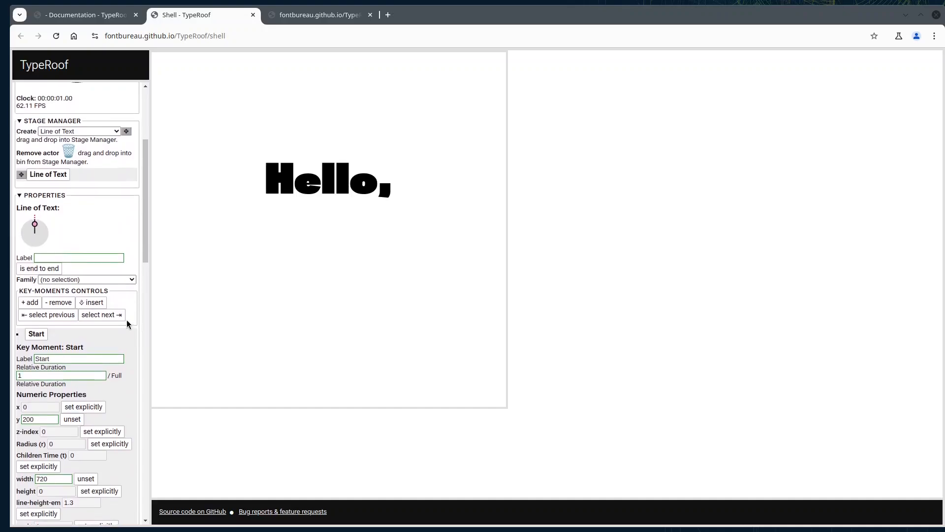
pyautogui.scroll(-3, 127, 324)
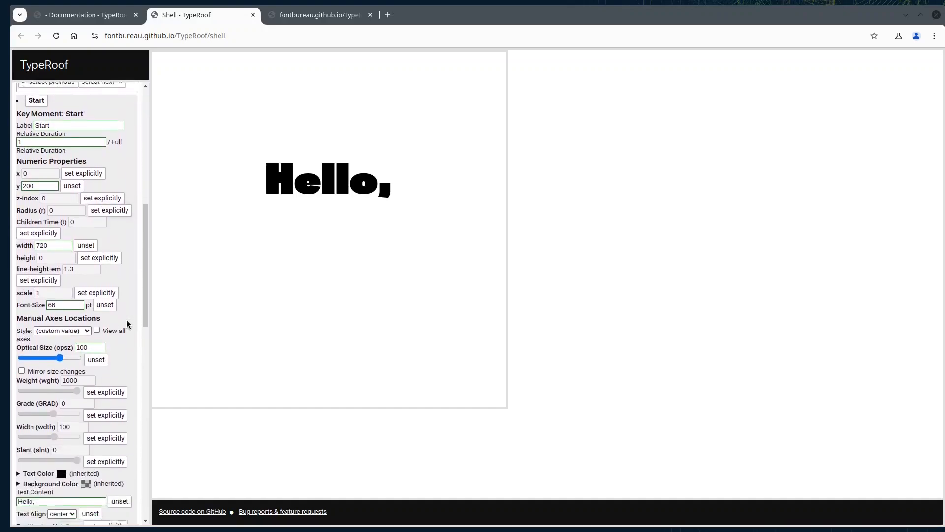
pyautogui.click(99, 388)
pyautogui.moveTo(77, 385); pyautogui.dragTo(17, 394)
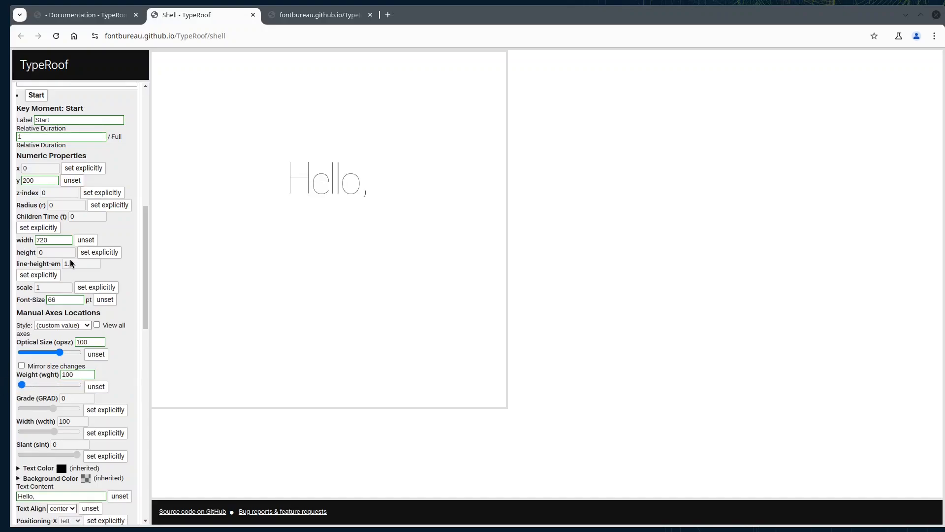
# Play the animation several times to check the weight transition from Start to Extra Black.
pyautogui.scroll(7, 124, 175)
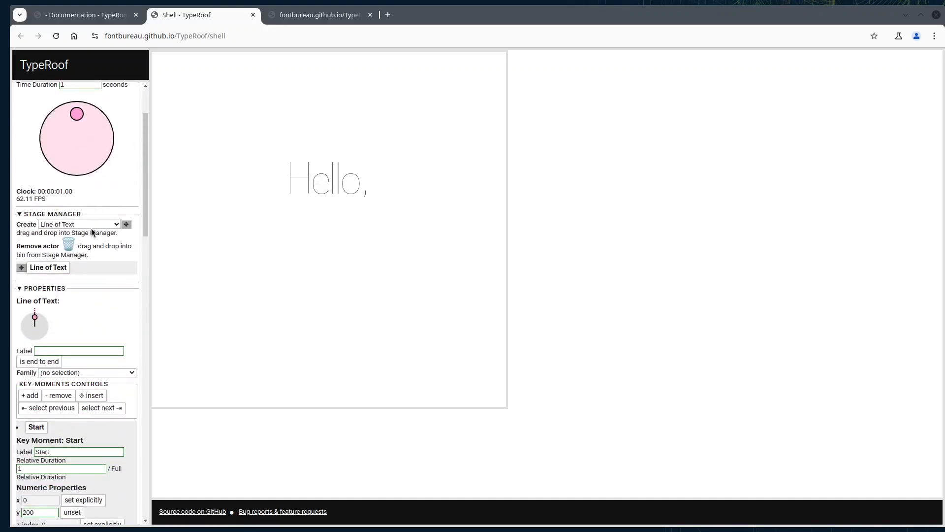
pyautogui.scroll(2, 91, 228)
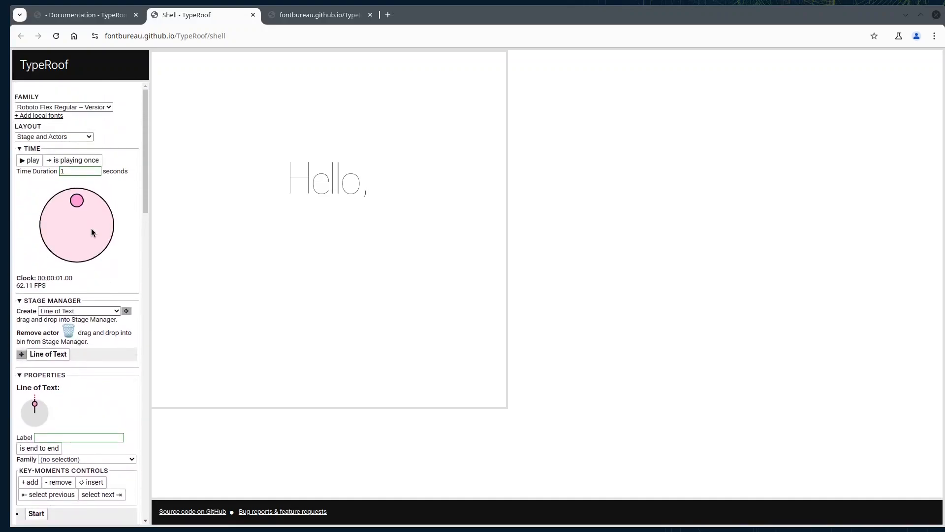
pyautogui.click(27, 160)
pyautogui.click(26, 161)
pyautogui.click(26, 160)
# Switch playback from playing once to repeating, and run the repeating animation briefly before pausing it.
pyautogui.click(65, 161)
pyautogui.click(27, 161)
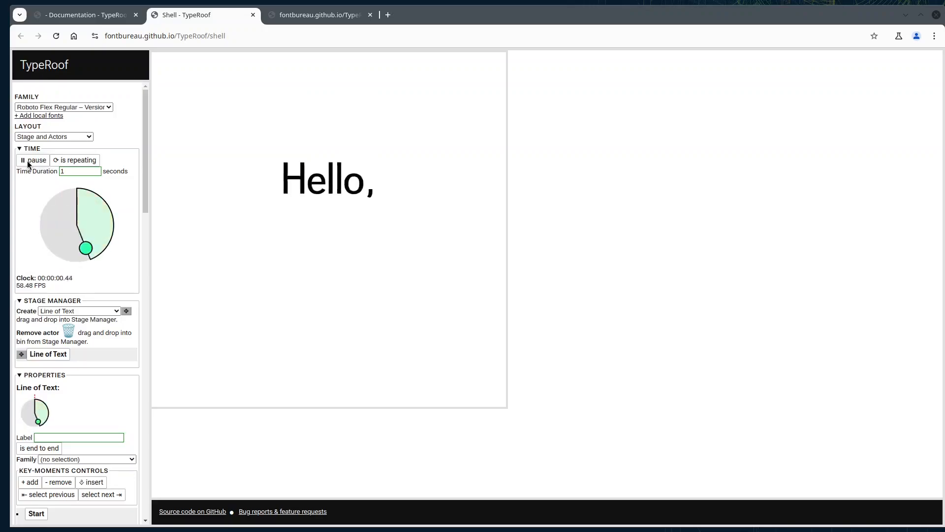
pyautogui.click(27, 161)
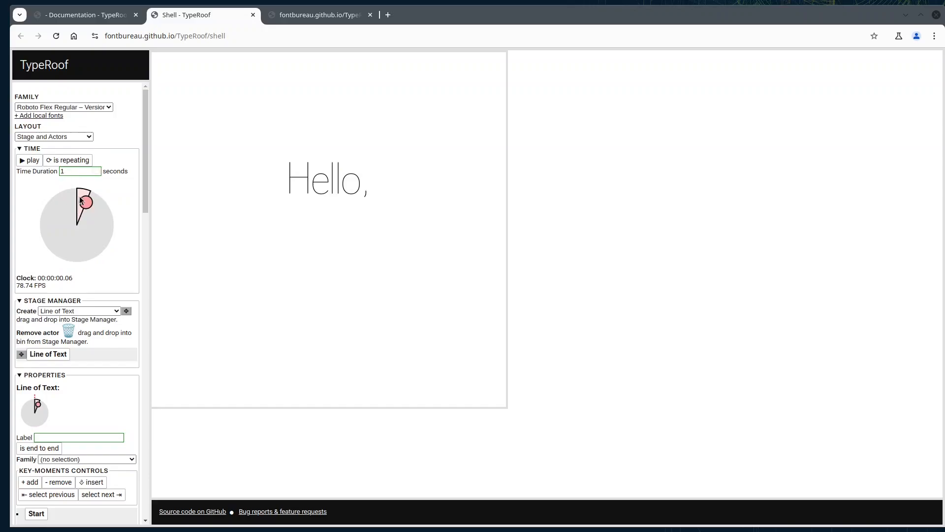
# Scrub the time across the loop point to compare the beginning and end of the animation, and review both key moments' settings.
pyautogui.moveTo(87, 202); pyautogui.dragTo(74, 200)
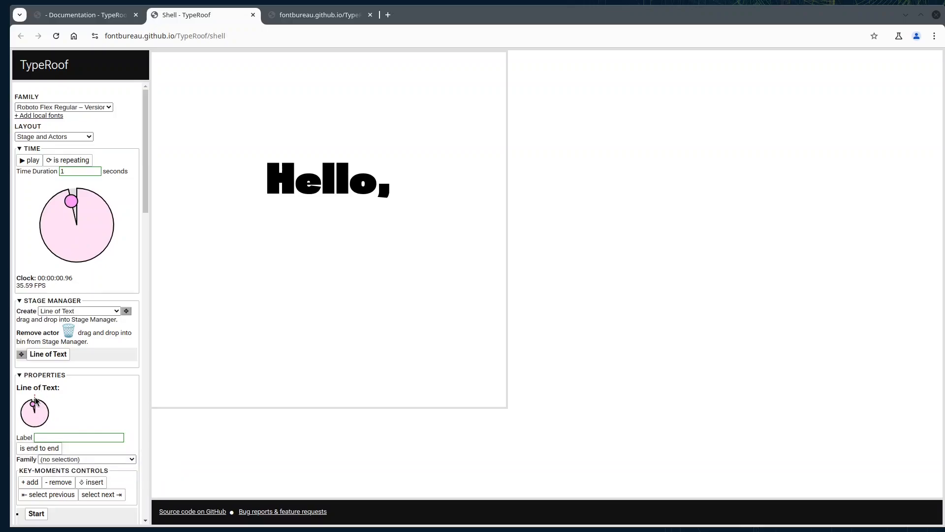
pyautogui.scroll(-7, 69, 399)
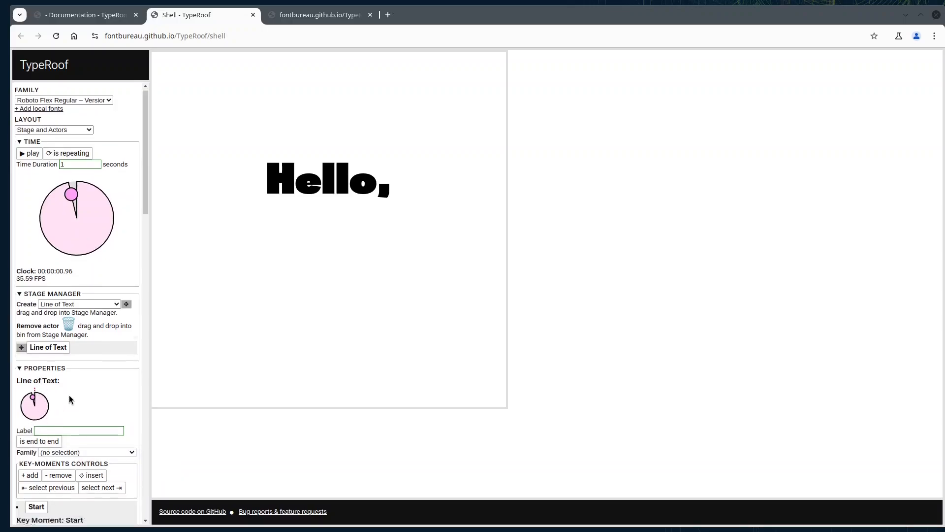
pyautogui.scroll(-5, 69, 399)
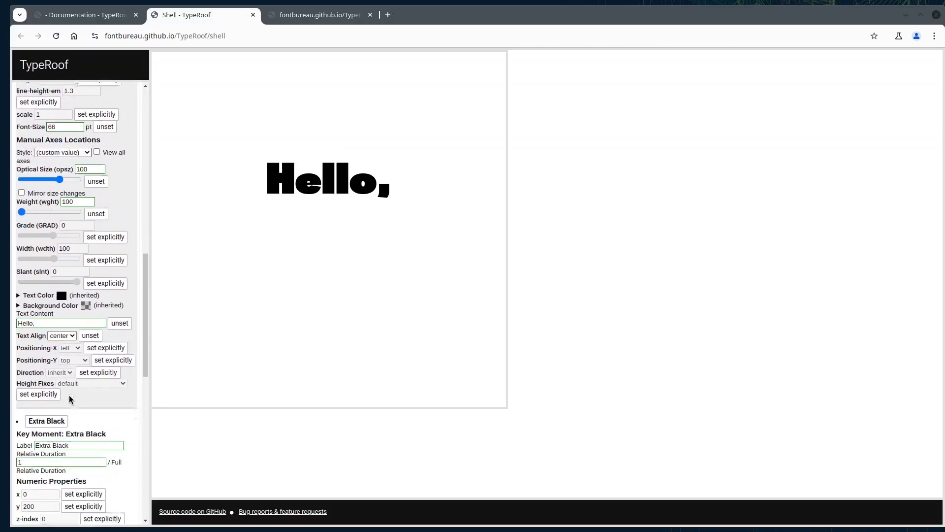
pyautogui.scroll(13, 76, 392)
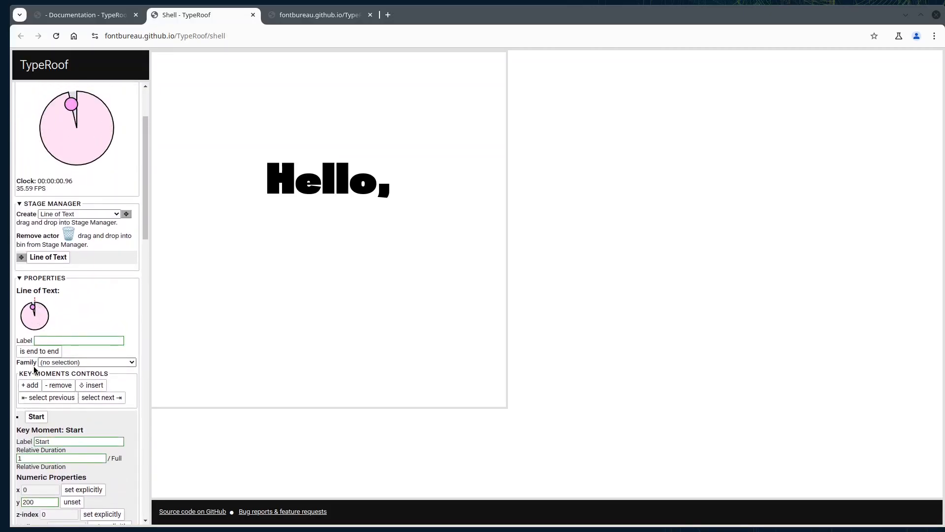
# Deselect the Start and Extra Black key moments to examine the actor's own properties, and select both key moments again.
pyautogui.click(40, 417)
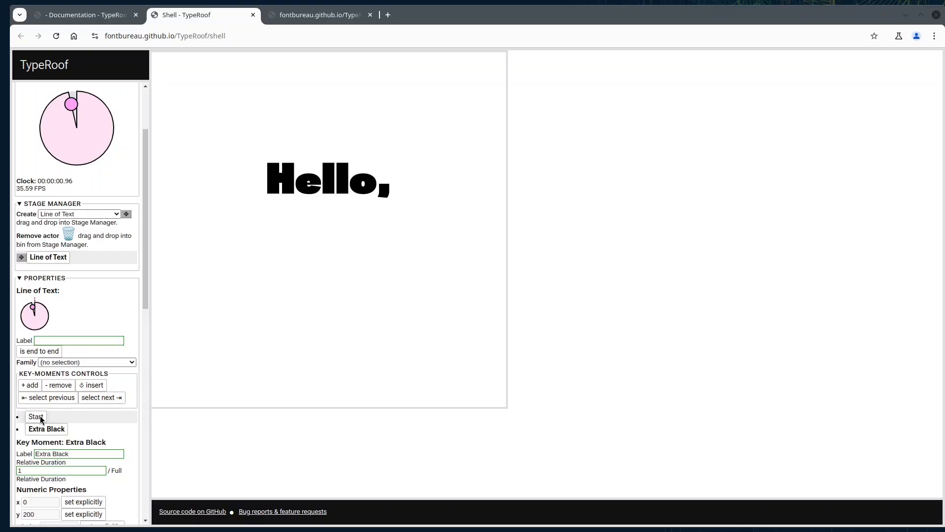
pyautogui.click(34, 299)
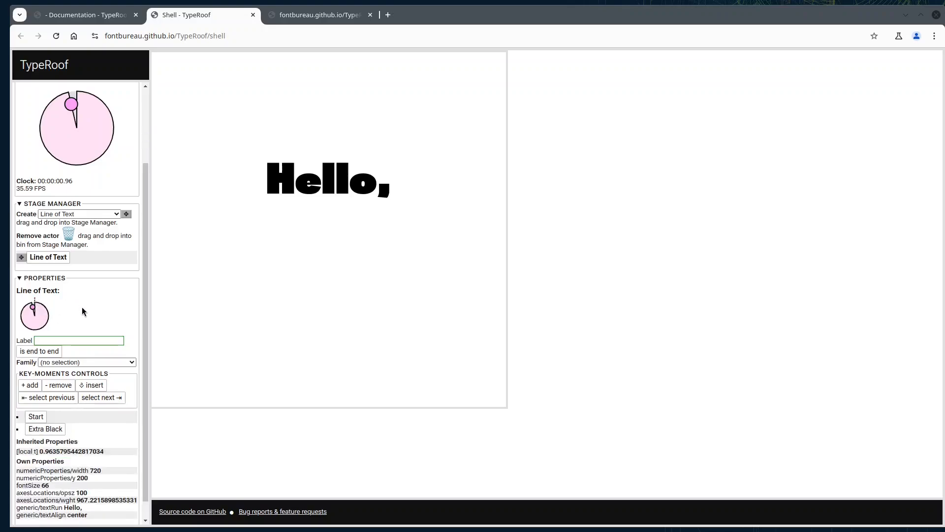
pyautogui.click(34, 298)
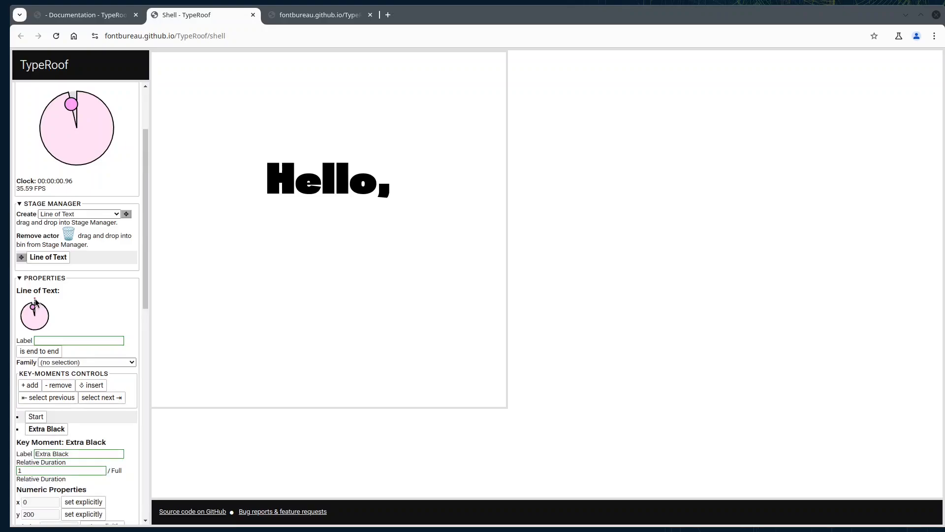
pyautogui.click(36, 418)
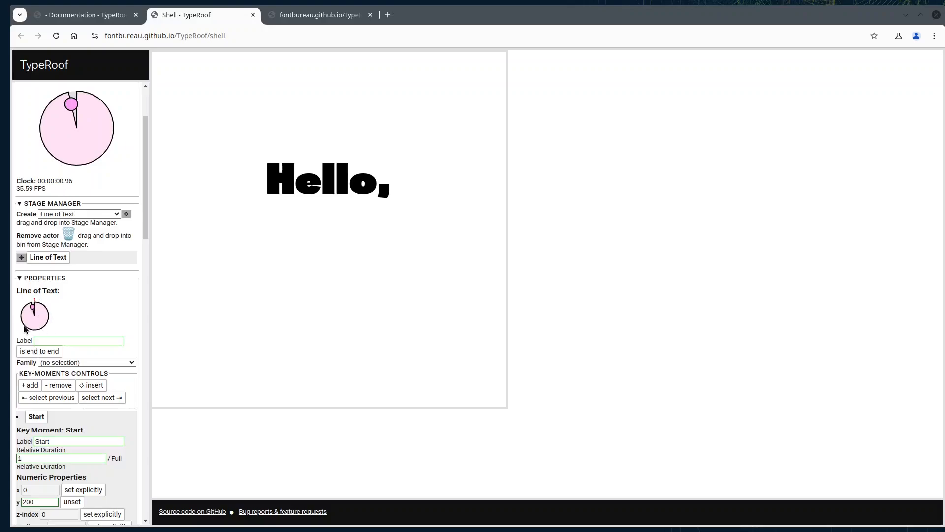
# Switch the Line of Text actor from end to end to a loop and check it by scrubbing and playing the animation.
pyautogui.moveTo(73, 105)
pyautogui.mouseDown()
pyautogui.moveTo(78, 95)
pyautogui.moveTo(110, 147)
pyautogui.moveTo(64, 147)
pyautogui.moveTo(69, 100)
pyautogui.moveTo(82, 100)
pyautogui.moveTo(91, 153)
pyautogui.moveTo(44, 129)
pyautogui.moveTo(76, 100)
pyautogui.moveTo(89, 101)
pyautogui.moveTo(108, 151)
pyautogui.moveTo(82, 153)
pyautogui.moveTo(51, 136)
pyautogui.moveTo(76, 97)
pyautogui.moveTo(107, 104)
pyautogui.moveTo(113, 145)
pyautogui.moveTo(80, 156)
pyautogui.moveTo(59, 149)
pyautogui.moveTo(49, 124)
pyautogui.moveTo(79, 100)
pyautogui.moveTo(111, 117)
pyautogui.moveTo(81, 162)
pyautogui.moveTo(51, 107)
pyautogui.moveTo(84, 104)
pyautogui.mouseUp()
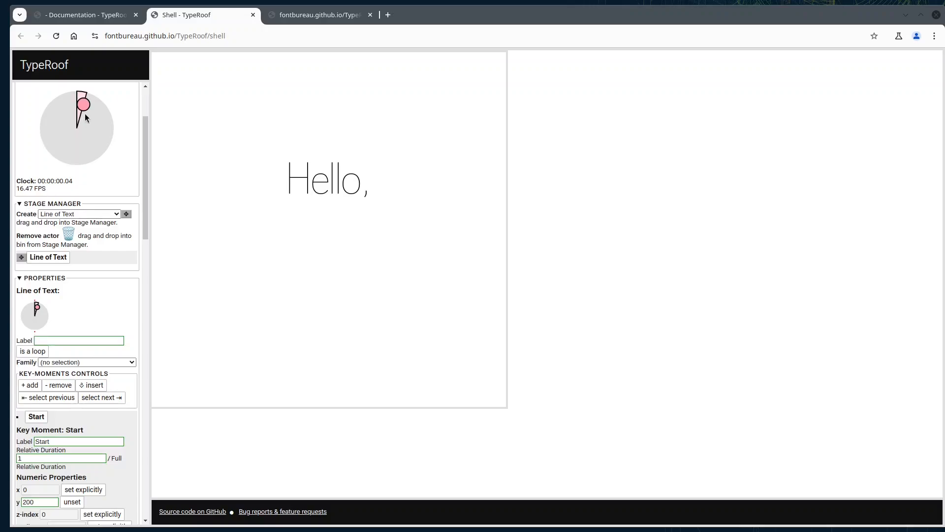
pyautogui.scroll(3, 57, 127)
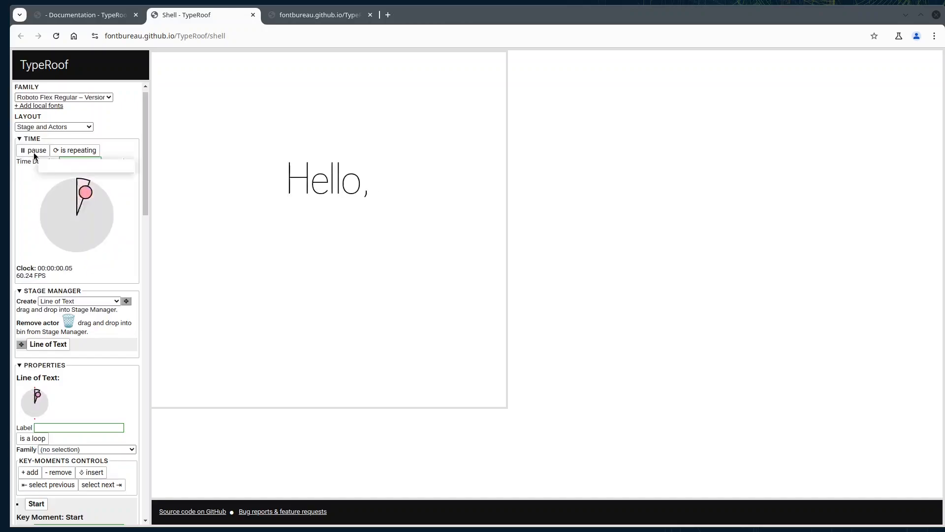
pyautogui.click(34, 152)
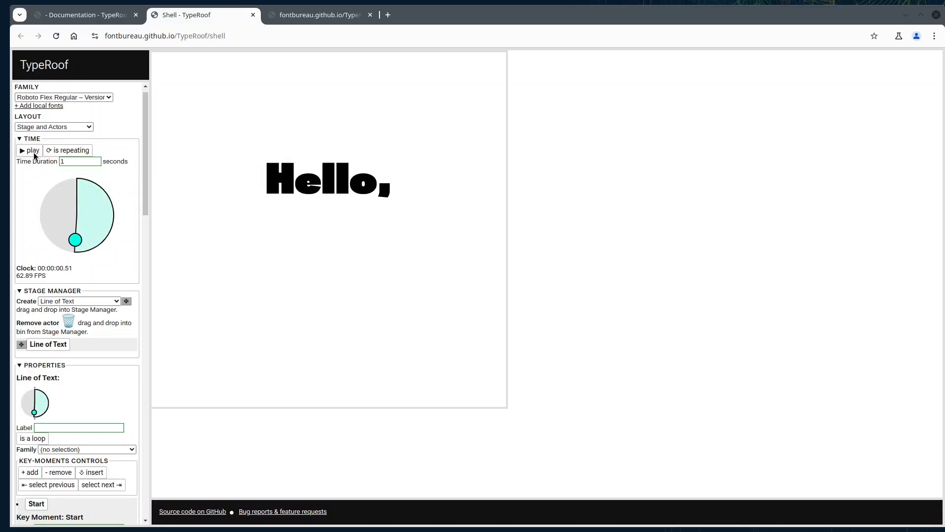
# Try a relative duration of 0 for the Start key moment and play the repeating animation briefly before pausing it.
pyautogui.moveTo(77, 242); pyautogui.dragTo(98, 237)
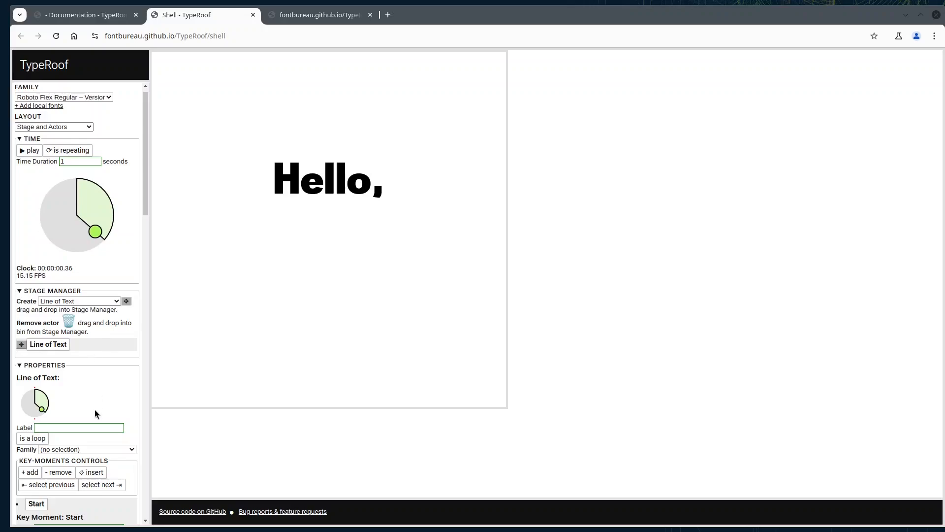
pyautogui.scroll(-2, 95, 414)
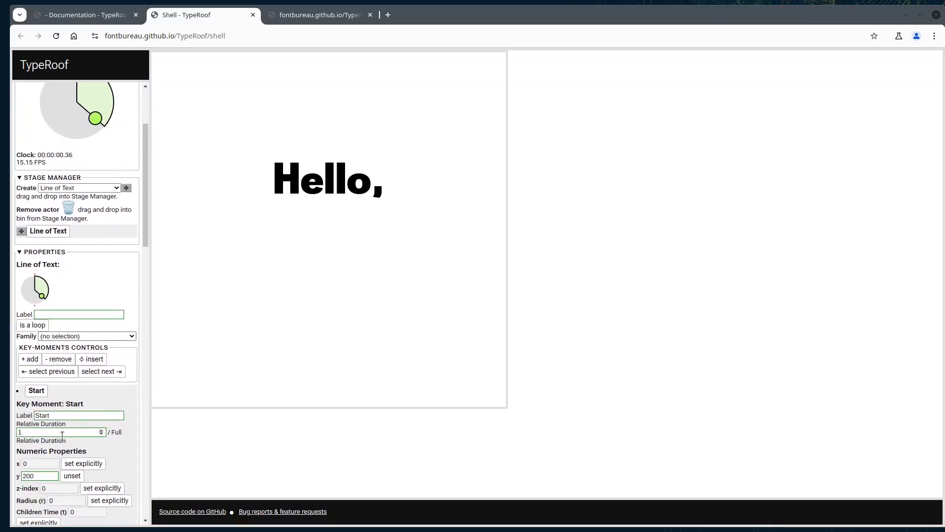
pyautogui.doubleClick(46, 432)
pyautogui.write('0')
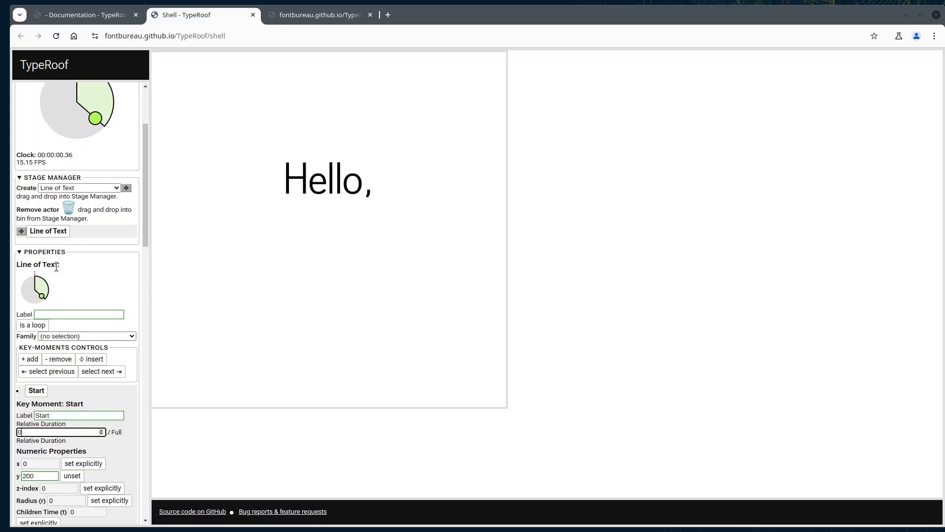
pyautogui.scroll(3, 92, 276)
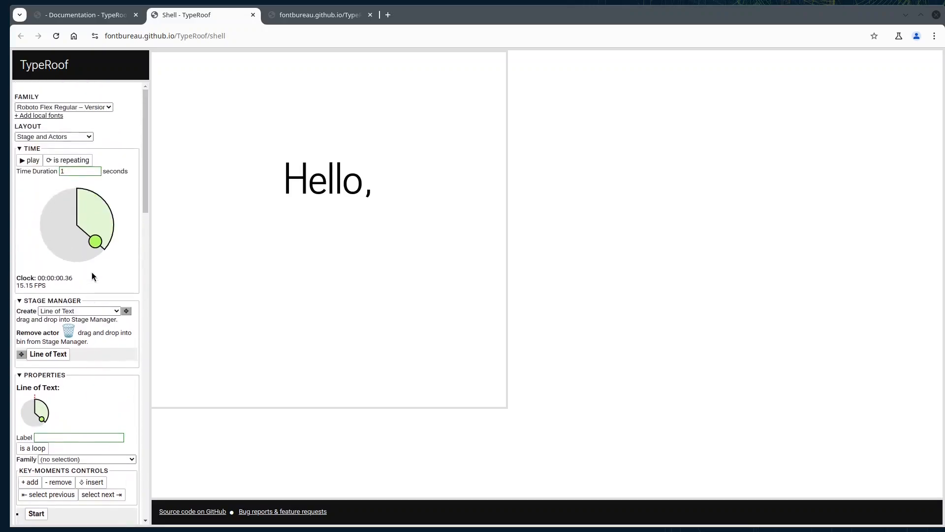
pyautogui.click(28, 158)
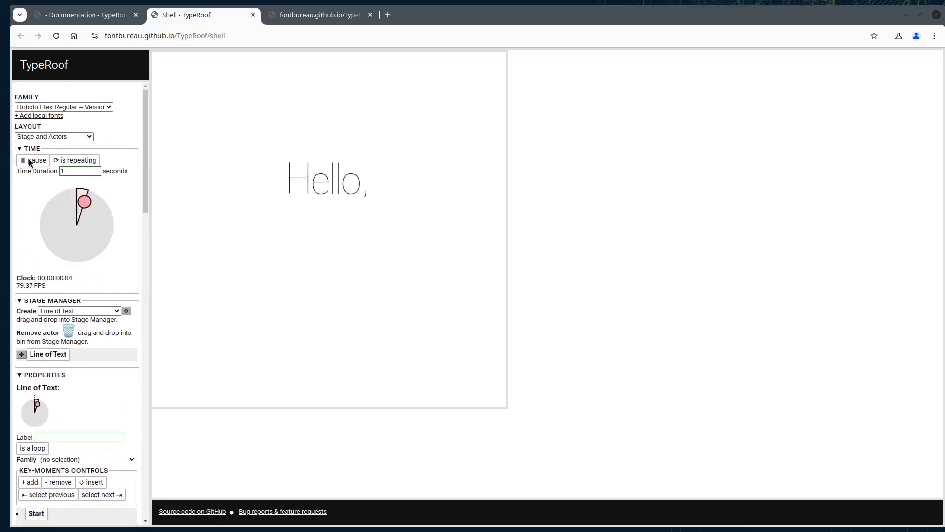
pyautogui.click(30, 159)
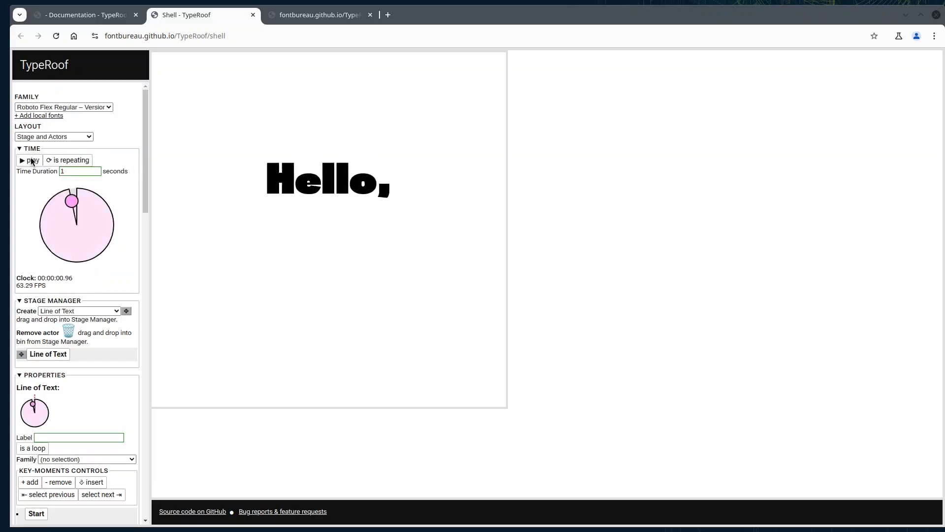
# Switch the Line of Text actor from a loop back to end to end and play the animation to check it.
pyautogui.scroll(-3, 65, 370)
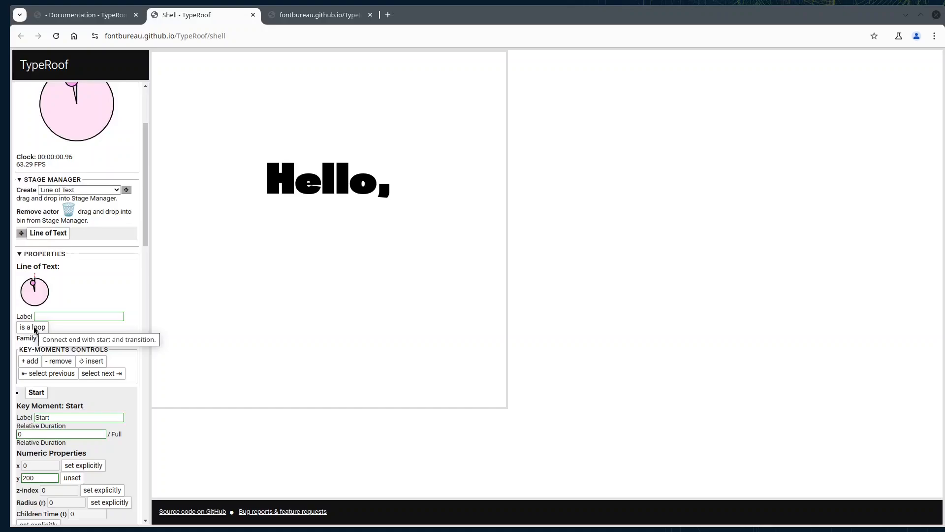
pyautogui.click(34, 326)
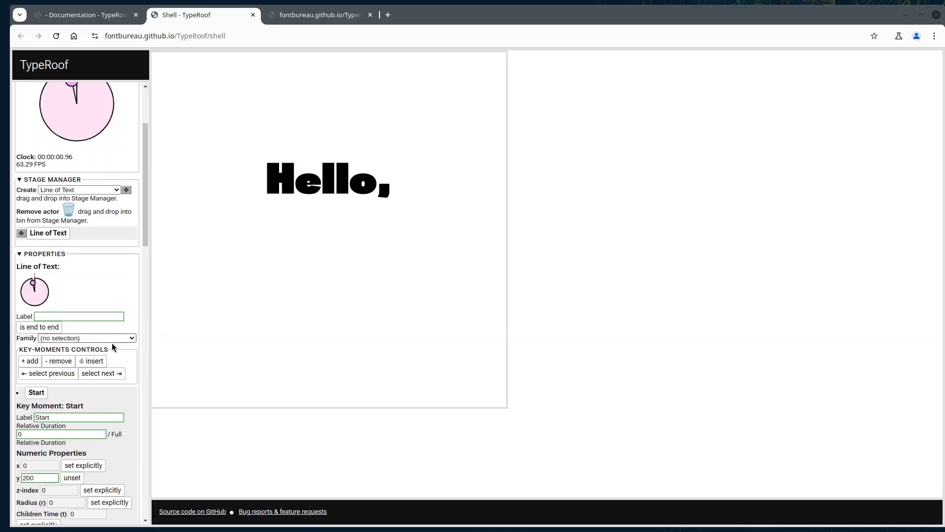
pyautogui.doubleClick(57, 434)
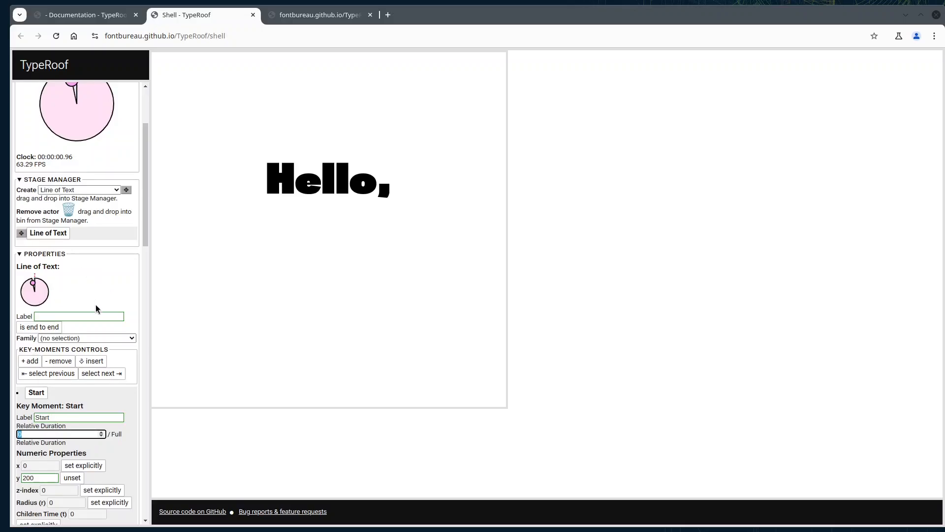
pyautogui.scroll(3, 95, 305)
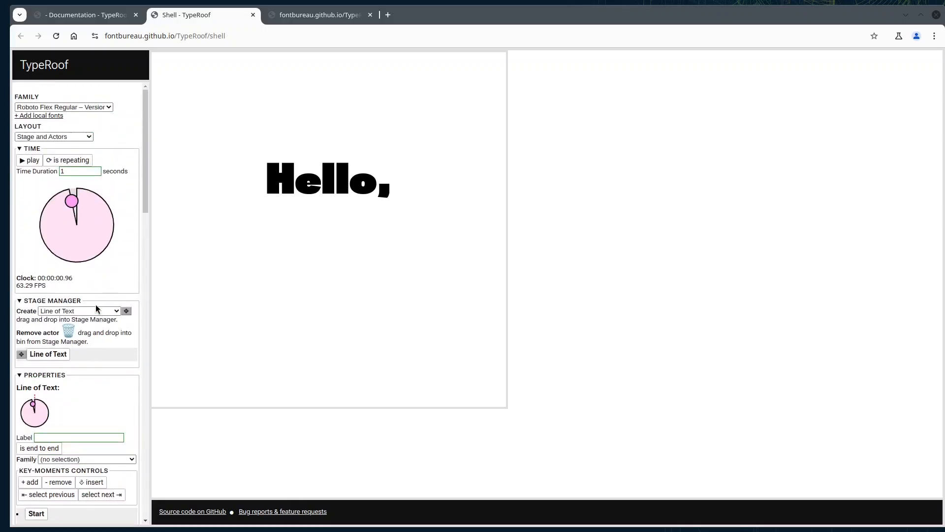
pyautogui.click(31, 158)
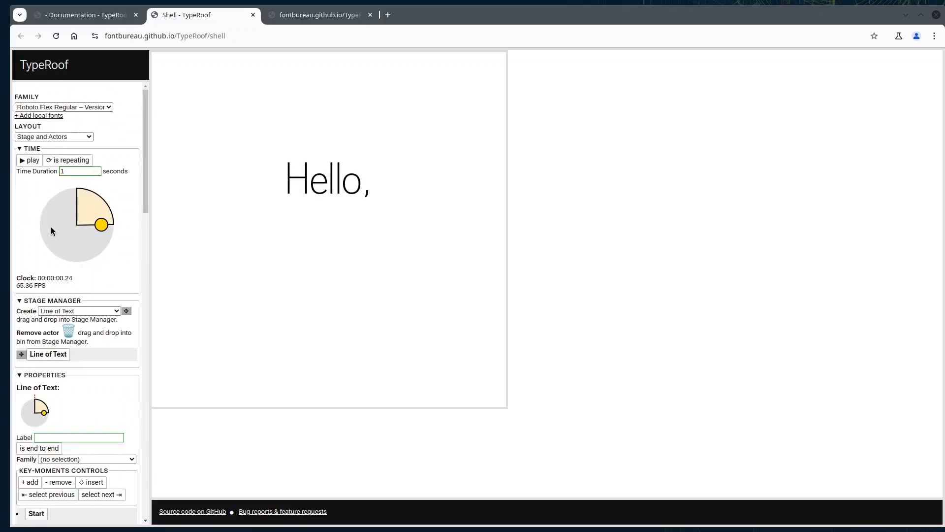
# Set the Start key moment's relative duration to 1 and check the change by playing and pausing the animation.
pyautogui.scroll(-7, 51, 227)
pyautogui.scroll(2, 51, 226)
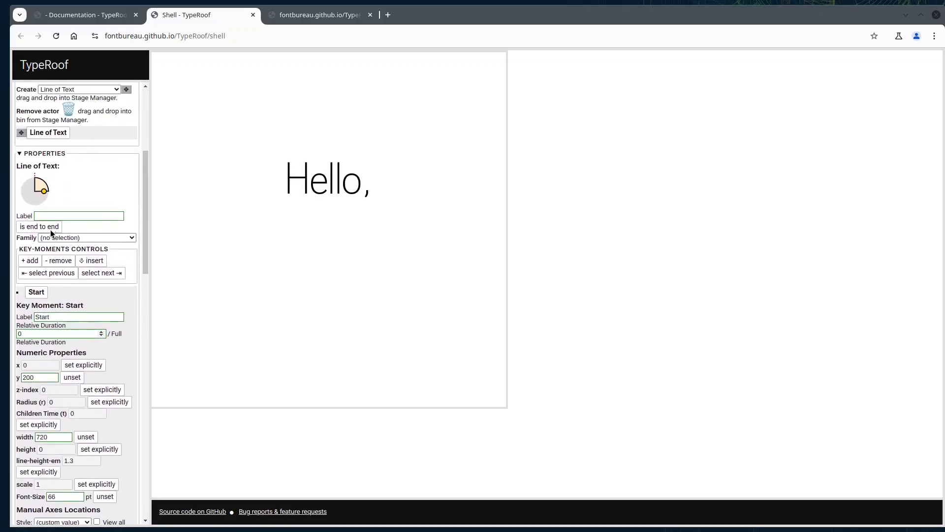
pyautogui.doubleClick(51, 331)
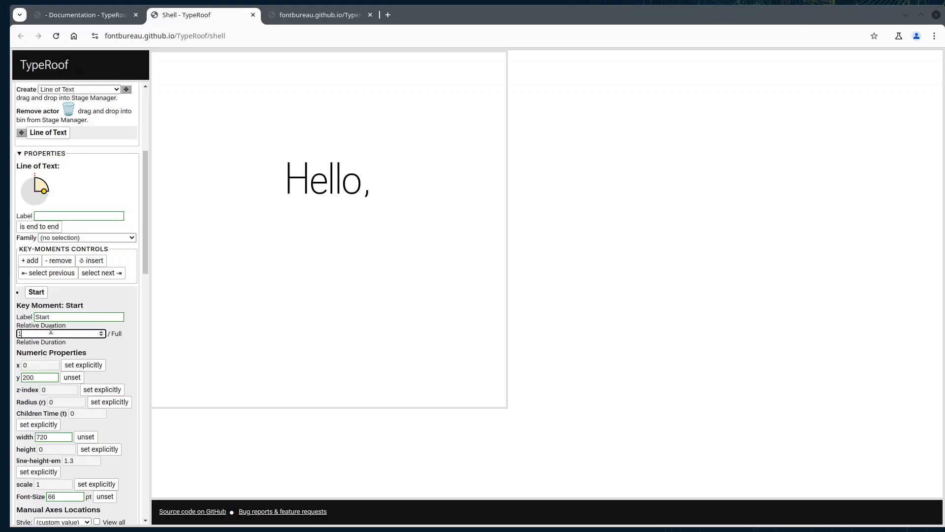
pyautogui.click(108, 198)
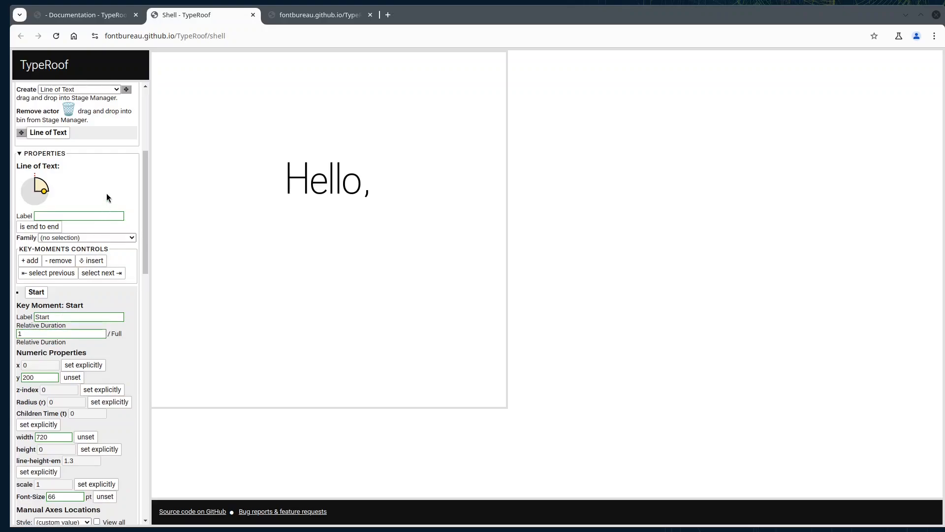
pyautogui.scroll(2, 106, 195)
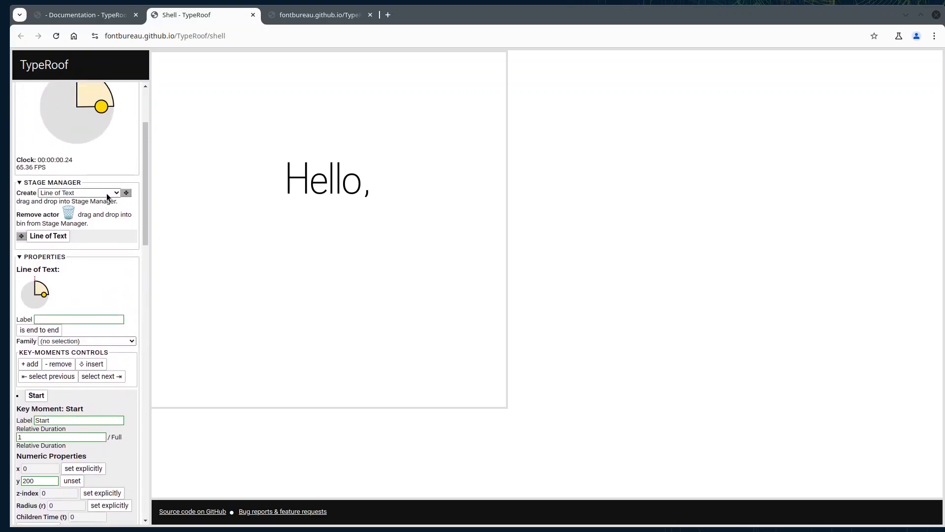
pyautogui.scroll(2, 81, 218)
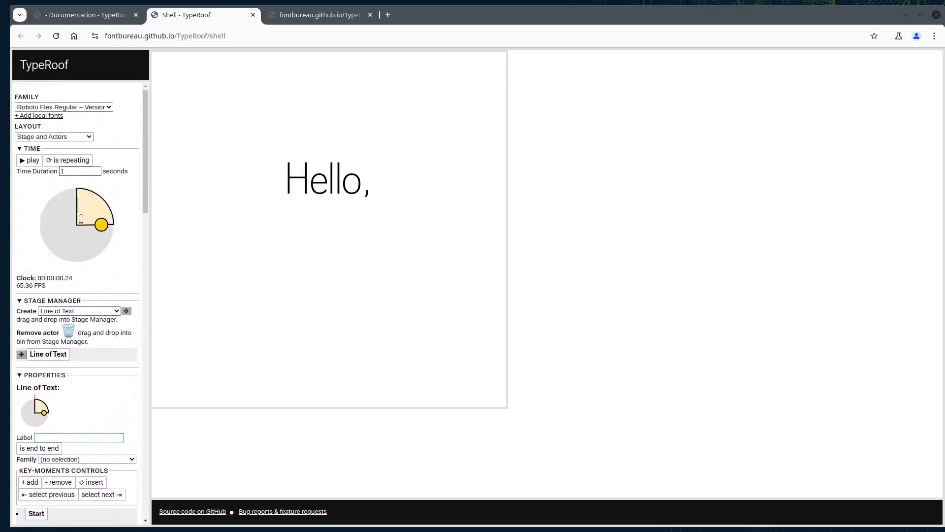
pyautogui.click(27, 161)
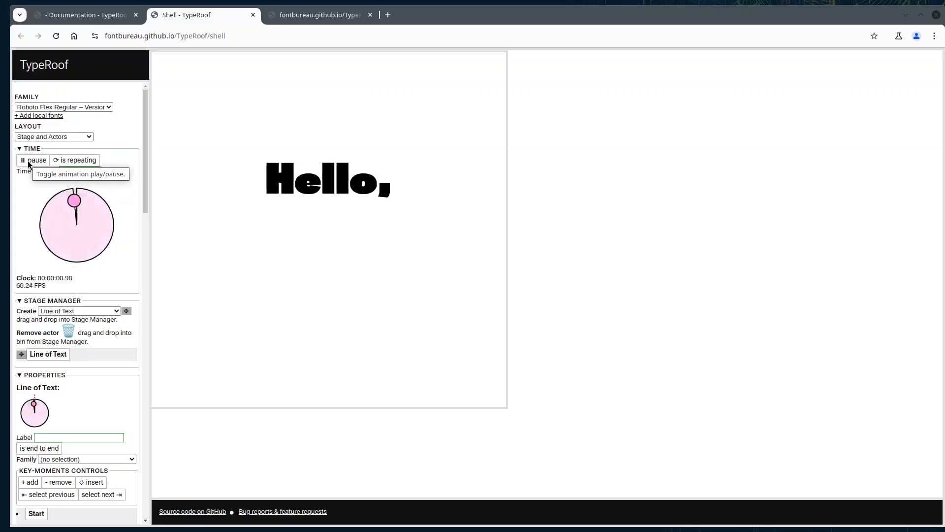
pyautogui.click(33, 160)
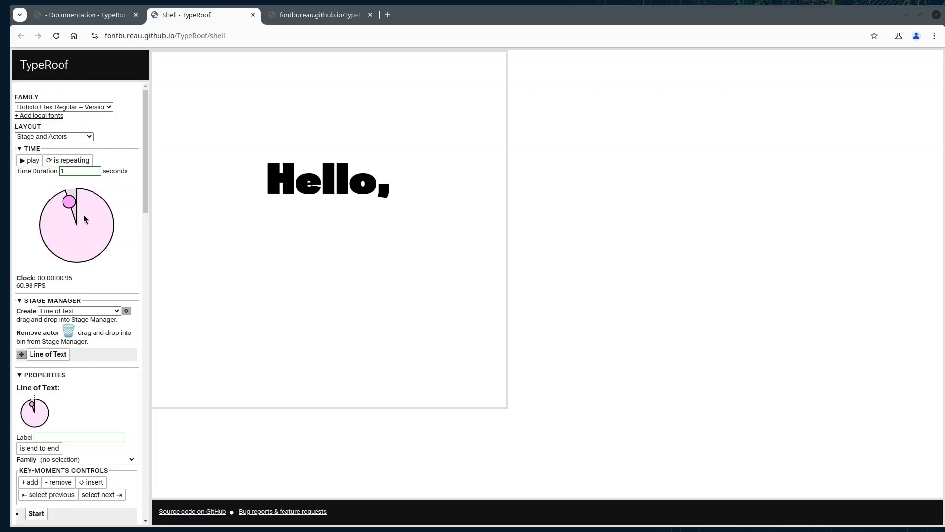
# Add a third key moment to the Line of Text actor after Extra Black and label it "Goodbye.".
pyautogui.scroll(-1, 96, 347)
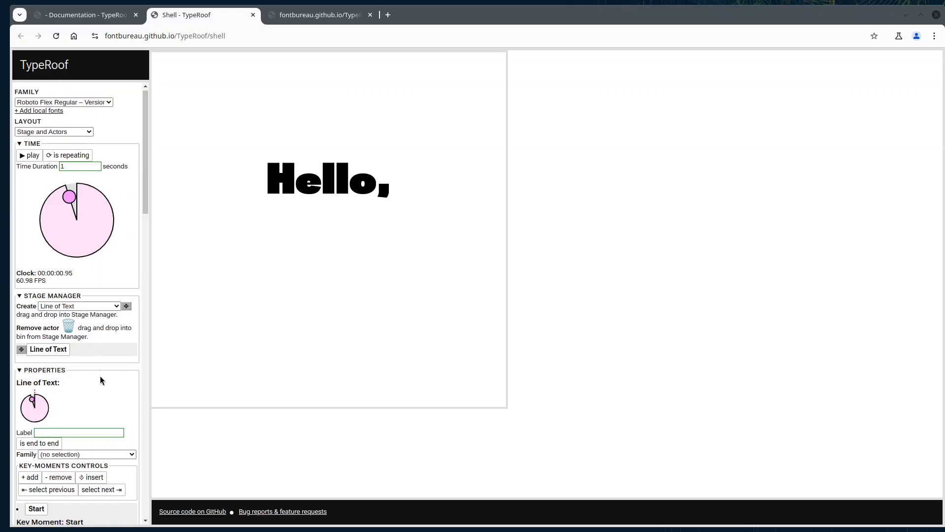
pyautogui.scroll(-4, 101, 379)
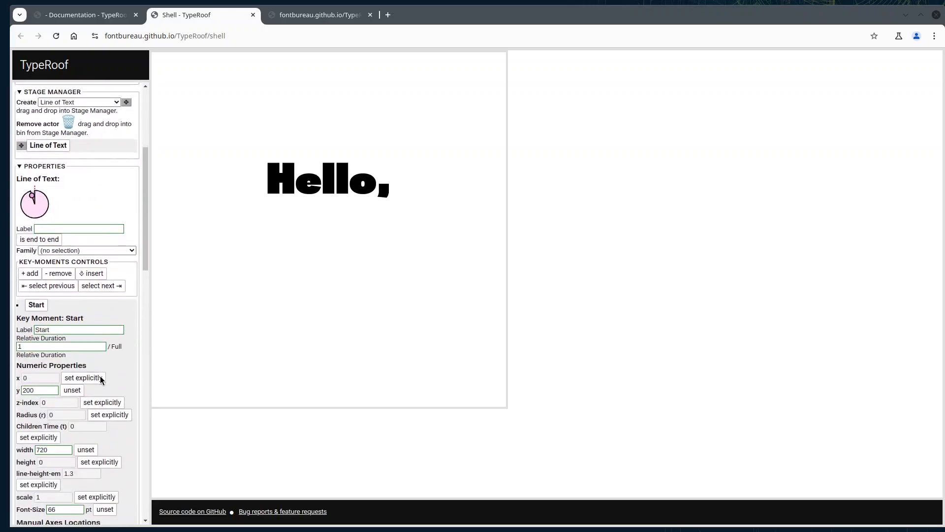
pyautogui.scroll(4, 100, 376)
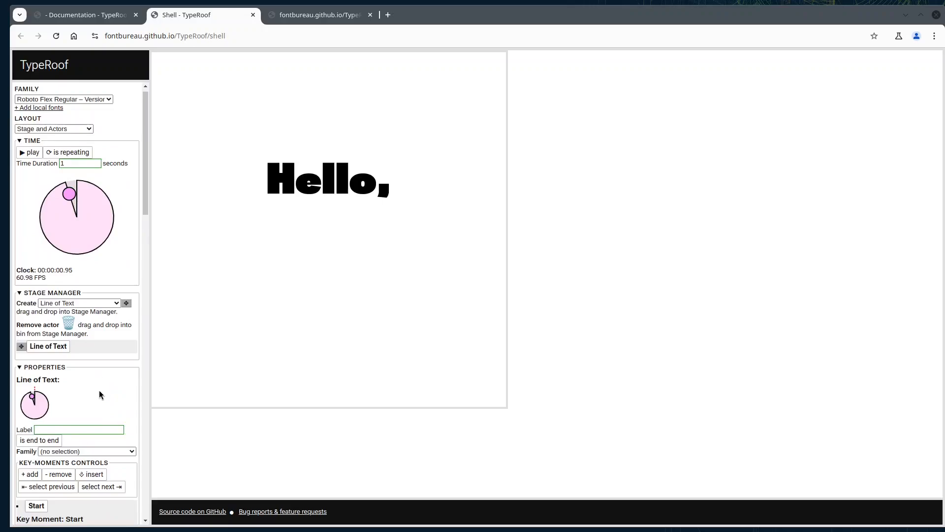
pyautogui.click(25, 473)
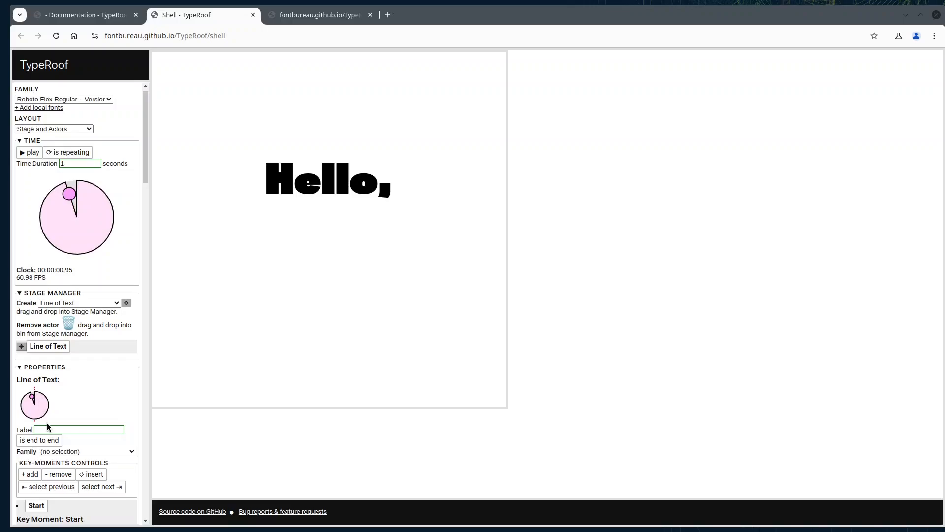
pyautogui.scroll(-8, 71, 410)
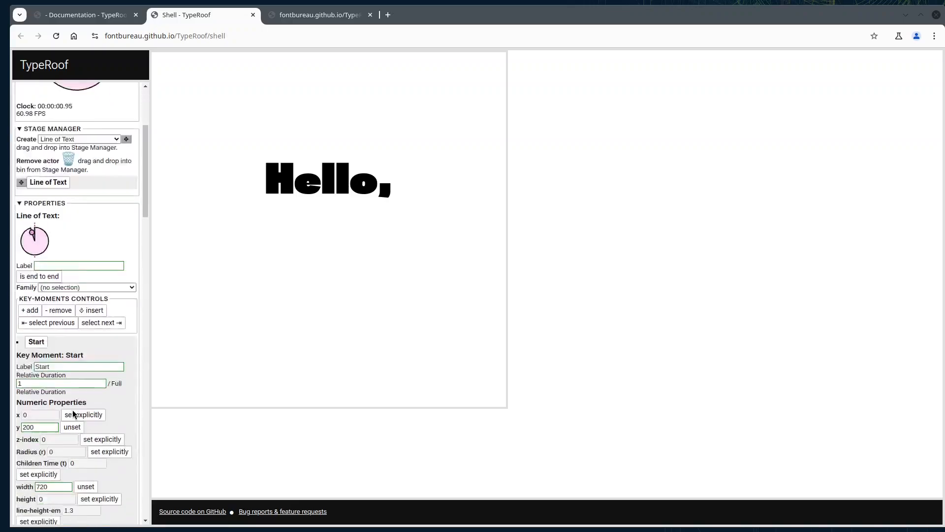
pyautogui.scroll(-9, 72, 410)
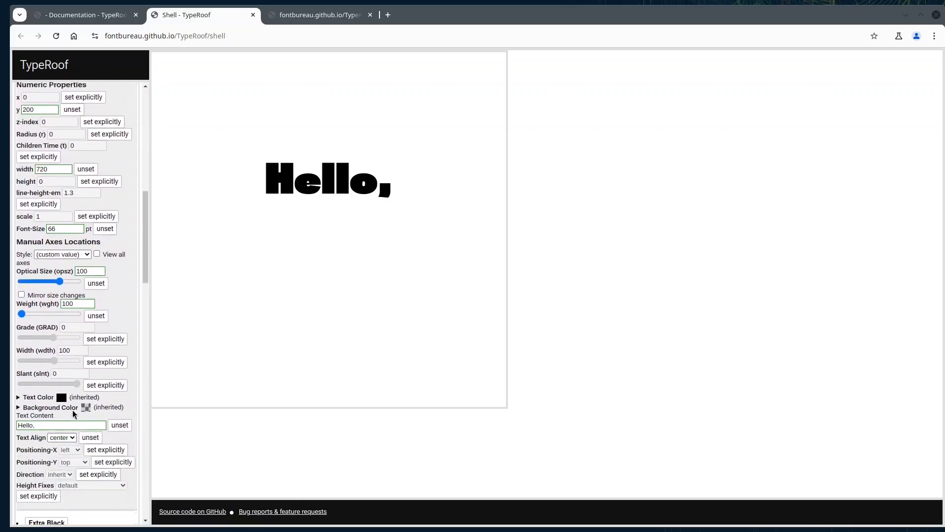
pyautogui.scroll(-10, 72, 410)
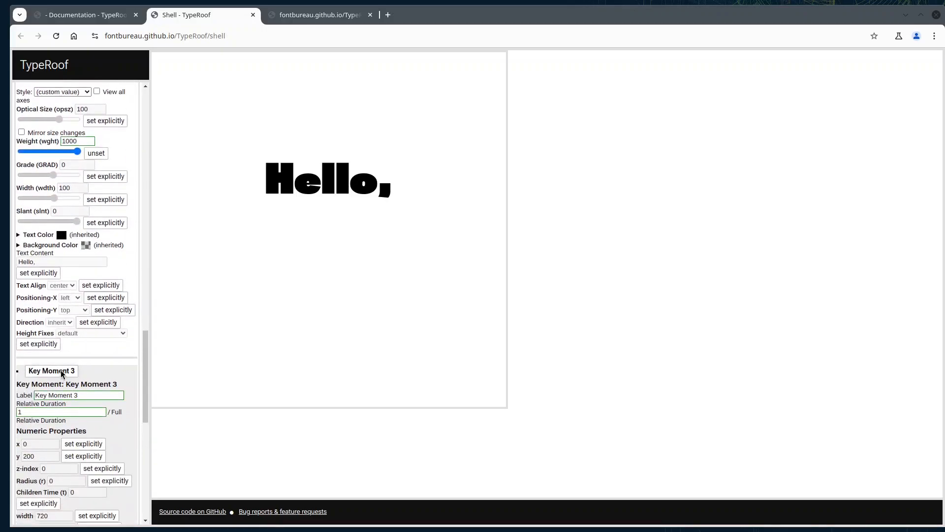
pyautogui.tripleClick(61, 395)
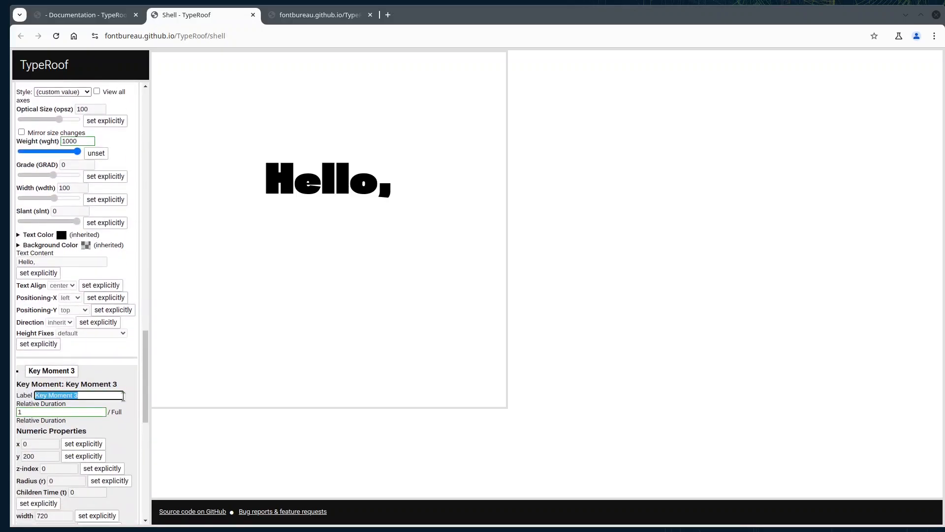
pyautogui.write('Go')
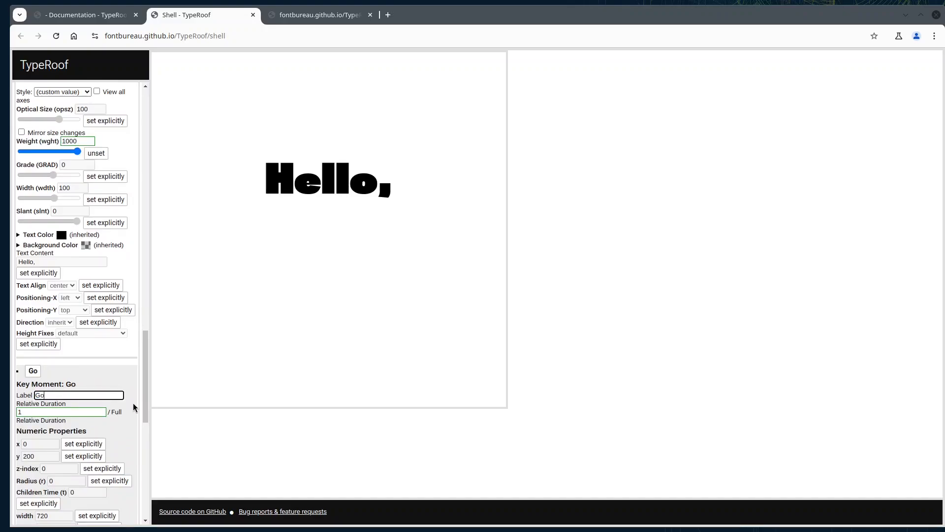
pyautogui.write('odbye.')
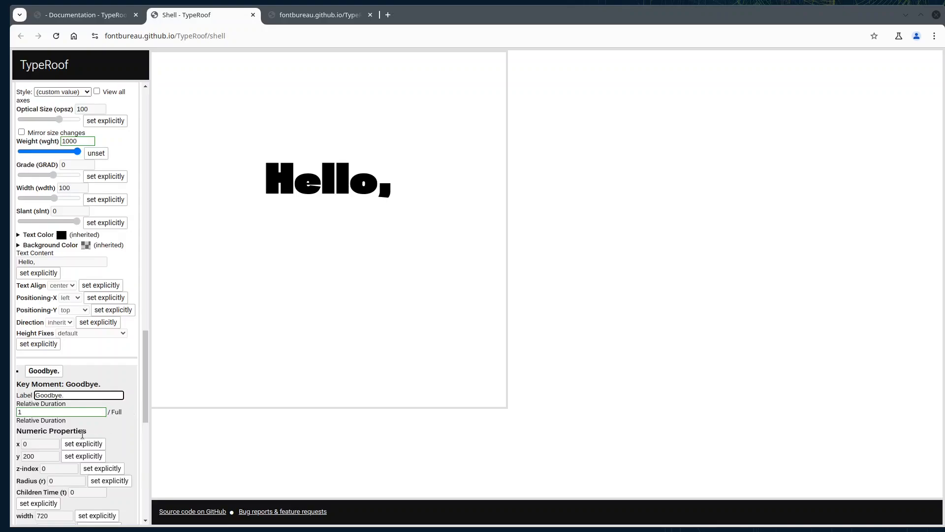
# Set the text content of the third key moment explicitly to "Goodbye.", matching its label.
pyautogui.scroll(-2, 82, 380)
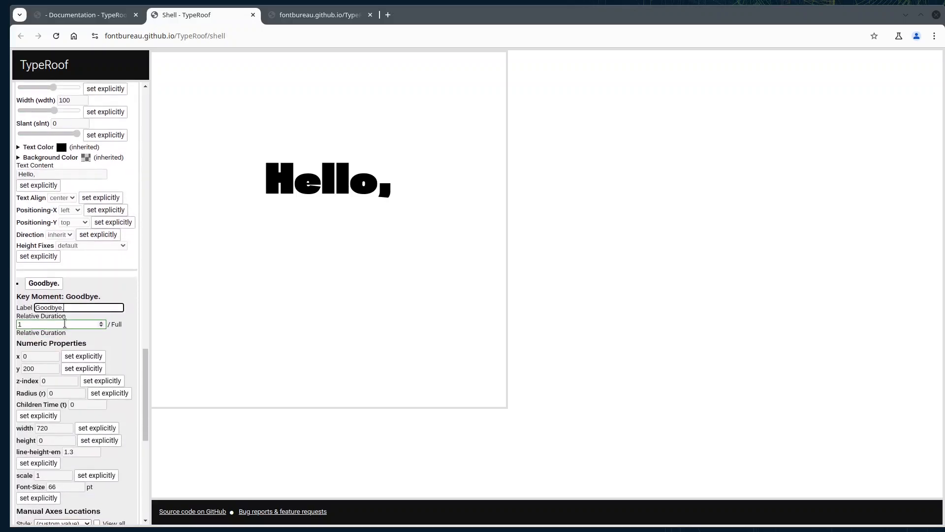
pyautogui.doubleClick(63, 308)
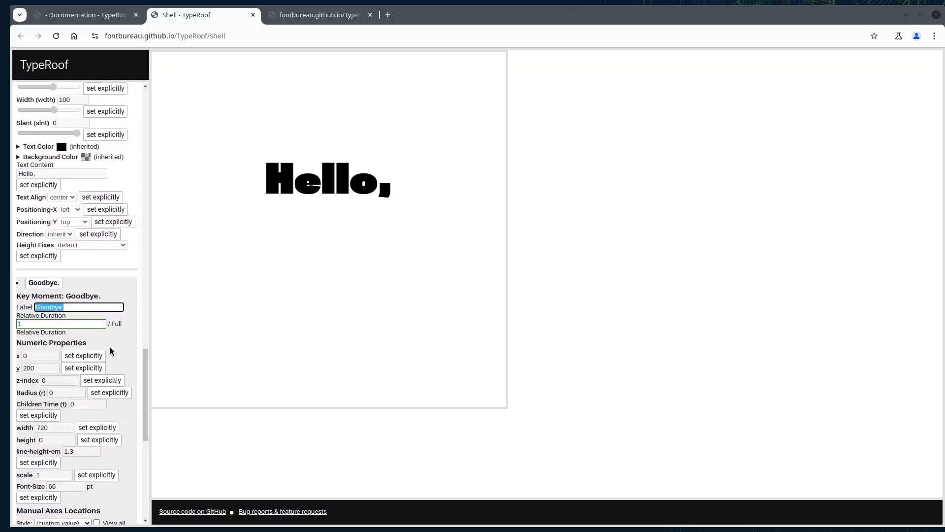
pyautogui.scroll(-5, 110, 346)
pyautogui.scroll(-2, 110, 347)
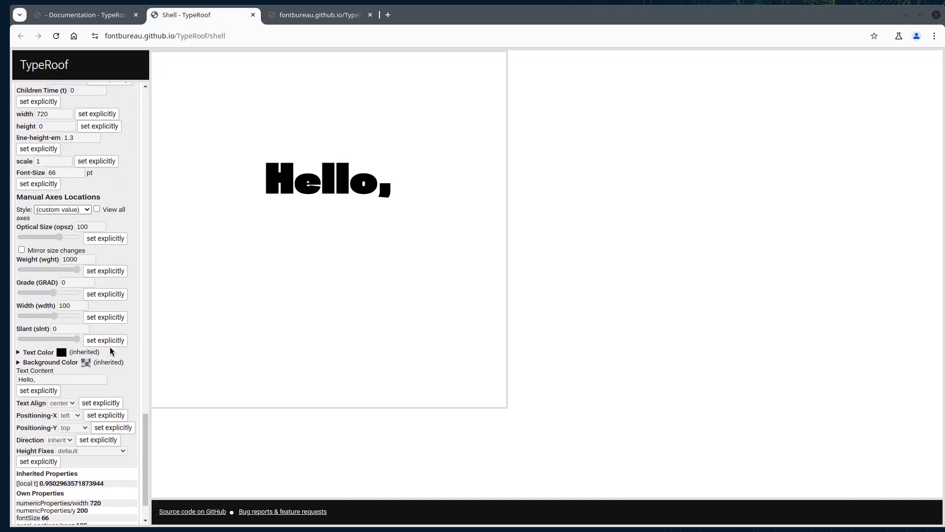
pyautogui.click(48, 393)
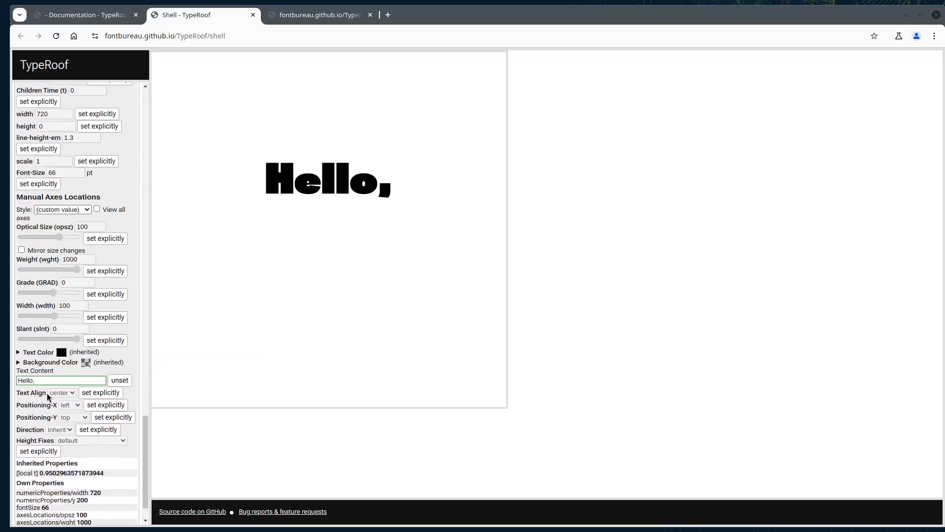
pyautogui.click(47, 382)
pyautogui.hotkey('ctrl', 'a')
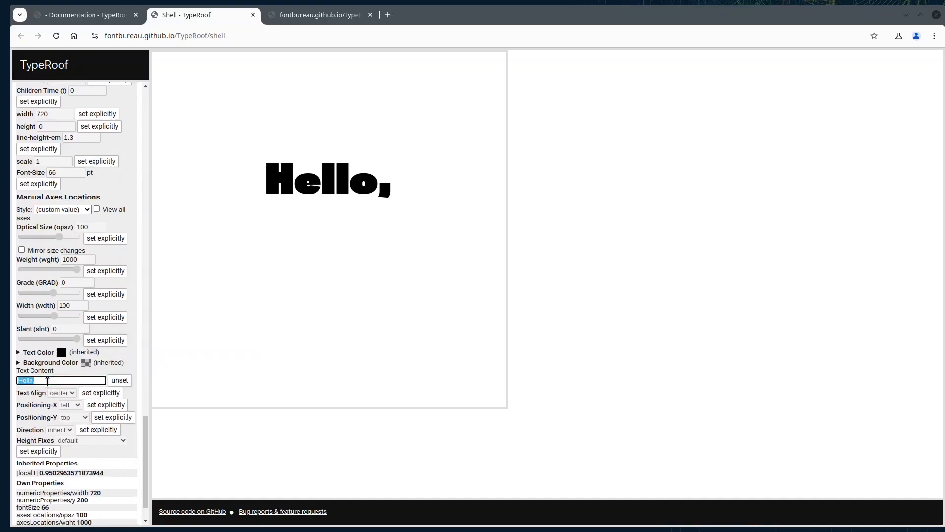
pyautogui.write('Goodbye.')
pyautogui.click(124, 188)
# Switch the Line of Text actor from end to end to a loop and check it by playing and pausing the animation.
pyautogui.scroll(5, 124, 188)
pyautogui.scroll(15, 124, 192)
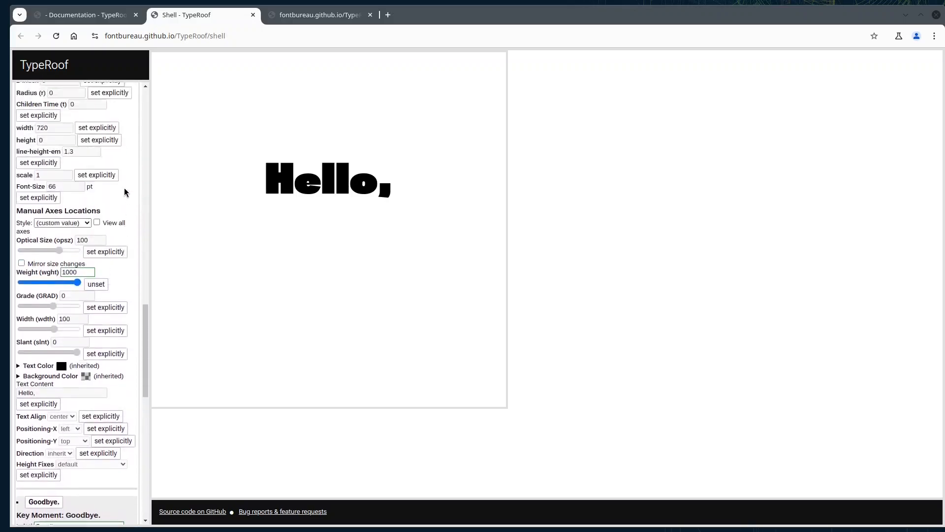
pyautogui.scroll(6, 124, 192)
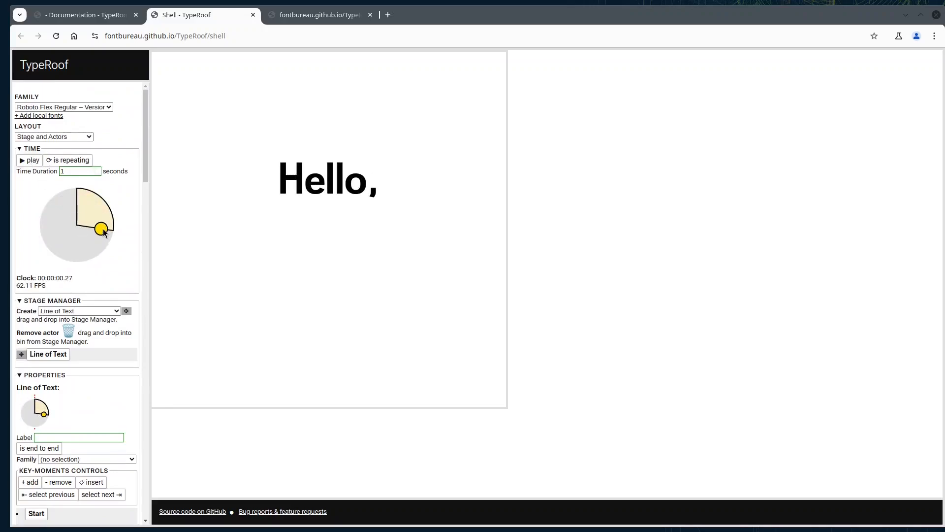
pyautogui.moveTo(103, 233); pyautogui.dragTo(70, 208)
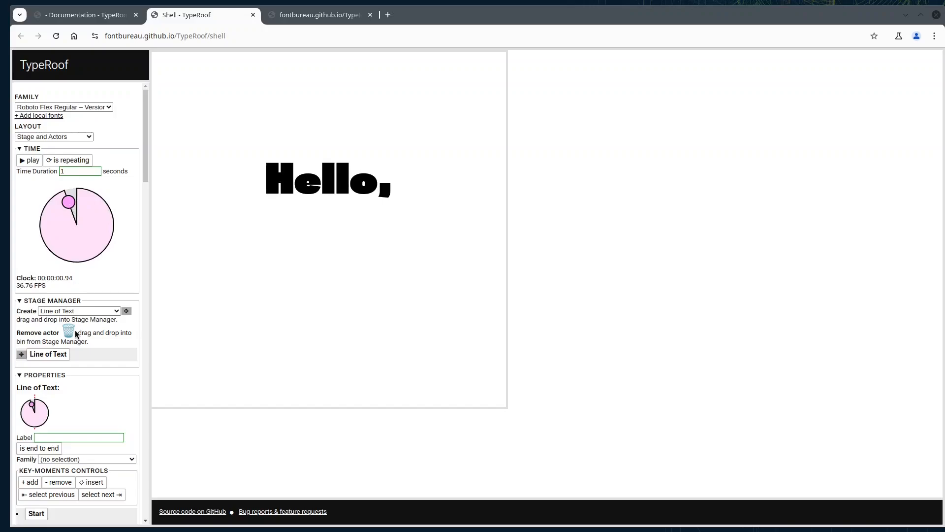
pyautogui.click(46, 448)
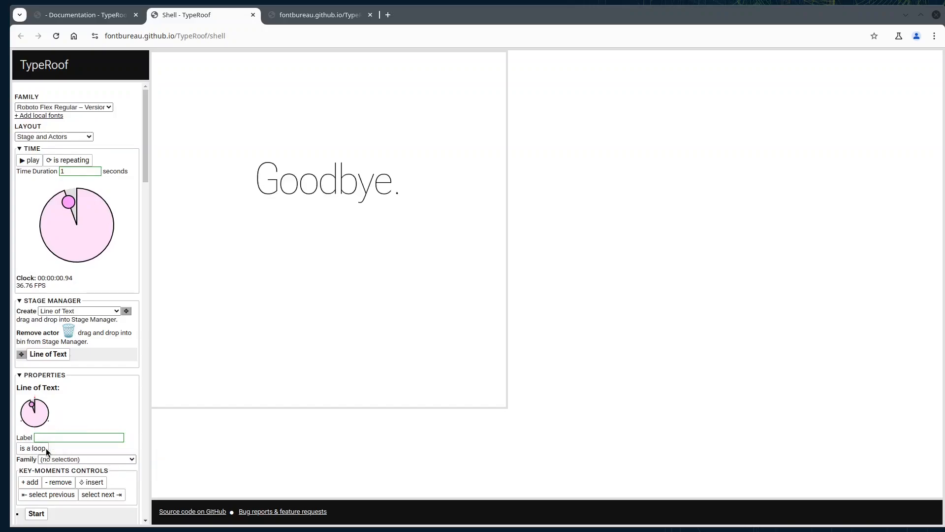
pyautogui.click(27, 161)
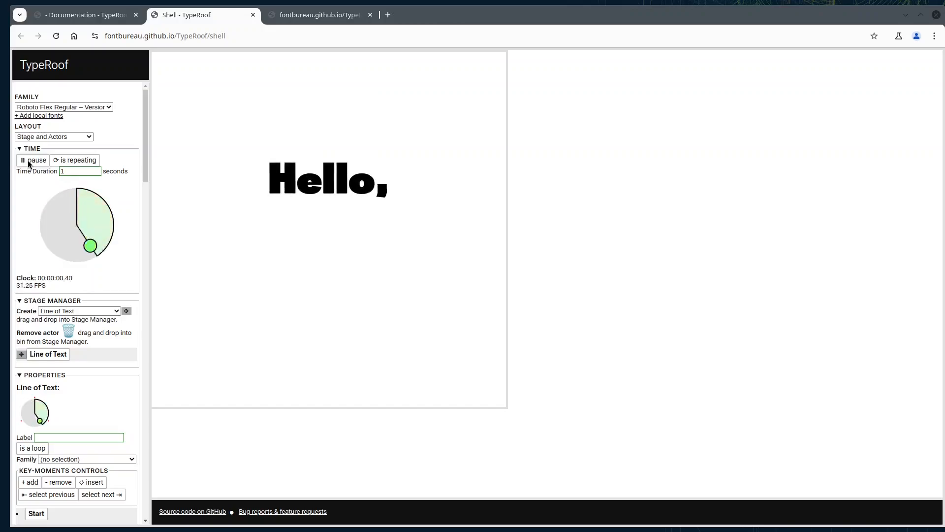
pyautogui.click(28, 160)
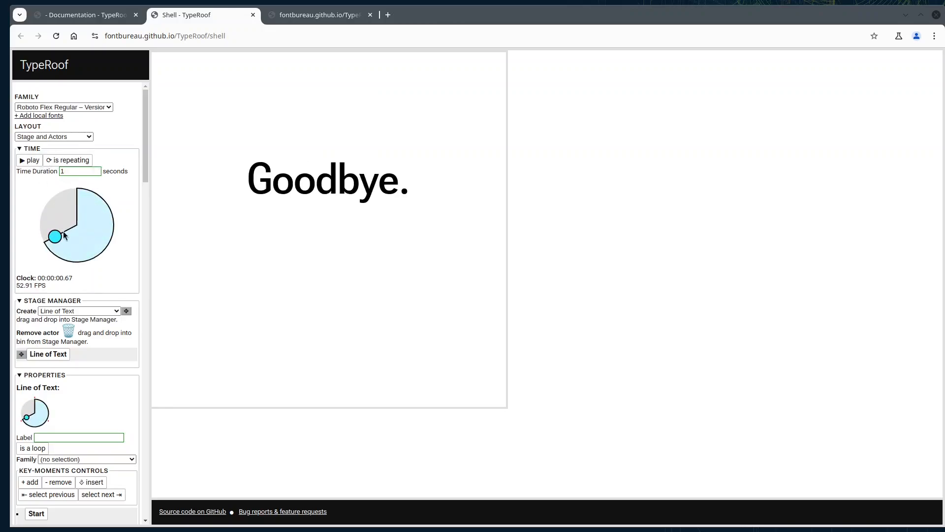
# Scrub the animation time through the loop to examine the transitions between the "Hello," and "Goodbye." texts.
pyautogui.moveTo(64, 236); pyautogui.dragTo(82, 194)
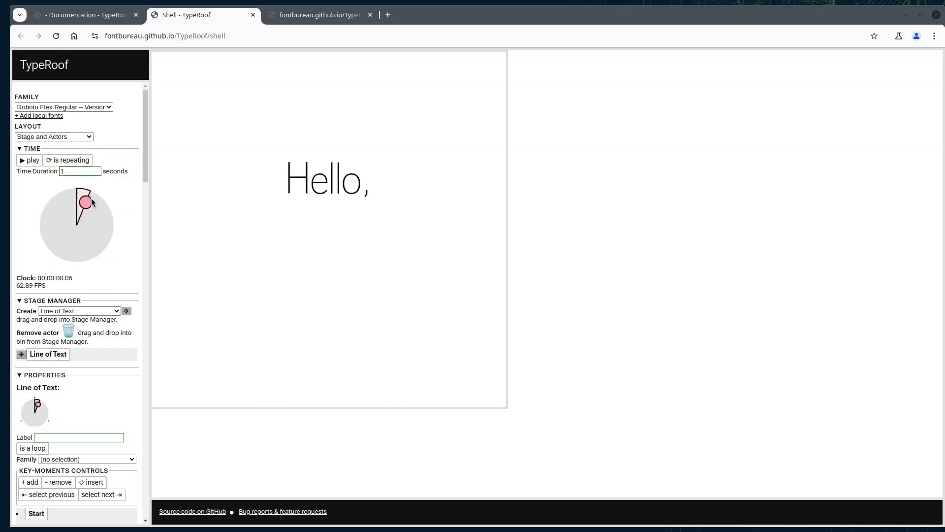
pyautogui.moveTo(104, 259); pyautogui.dragTo(75, 200)
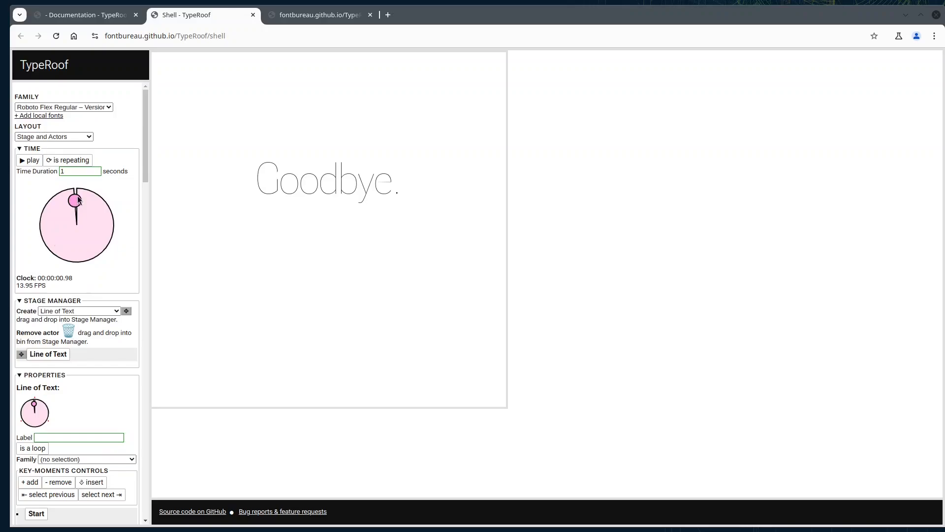
pyautogui.moveTo(78, 201); pyautogui.dragTo(2, 265)
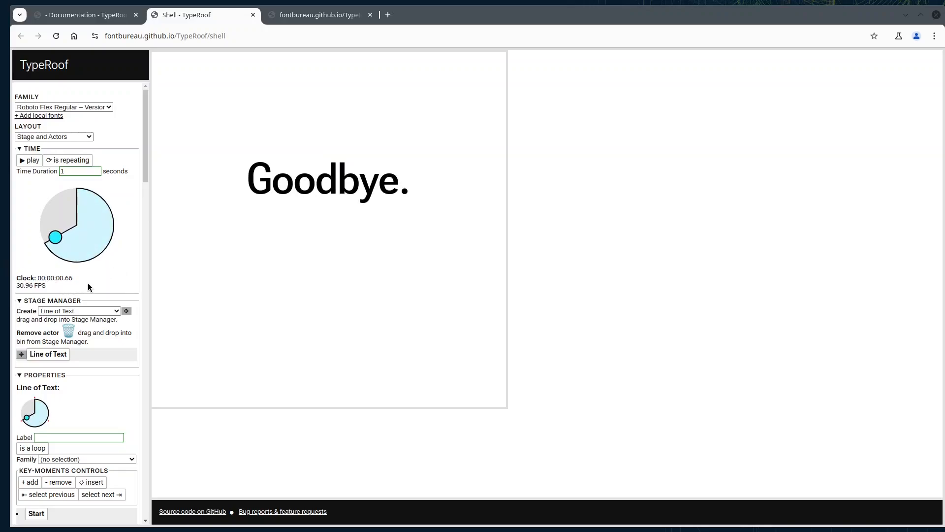
# Set the Goodbye. key moment's Weight (wght) axis explicitly and raise it to its maximum.
pyautogui.scroll(-5, 79, 423)
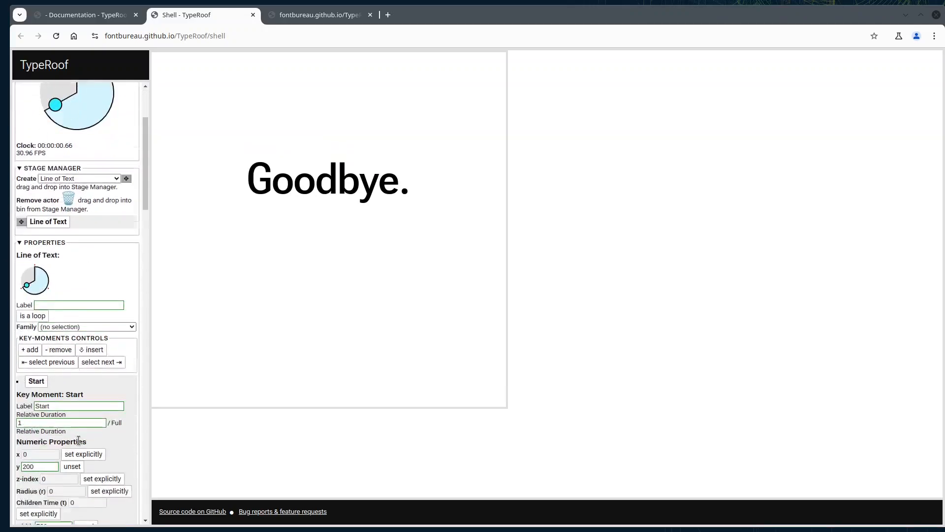
pyautogui.scroll(-15, 78, 440)
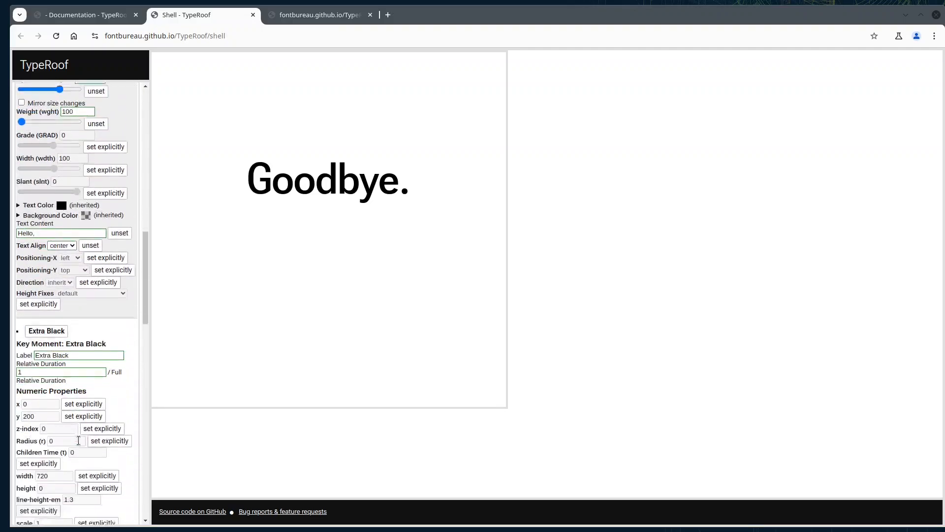
pyautogui.scroll(-6, 78, 441)
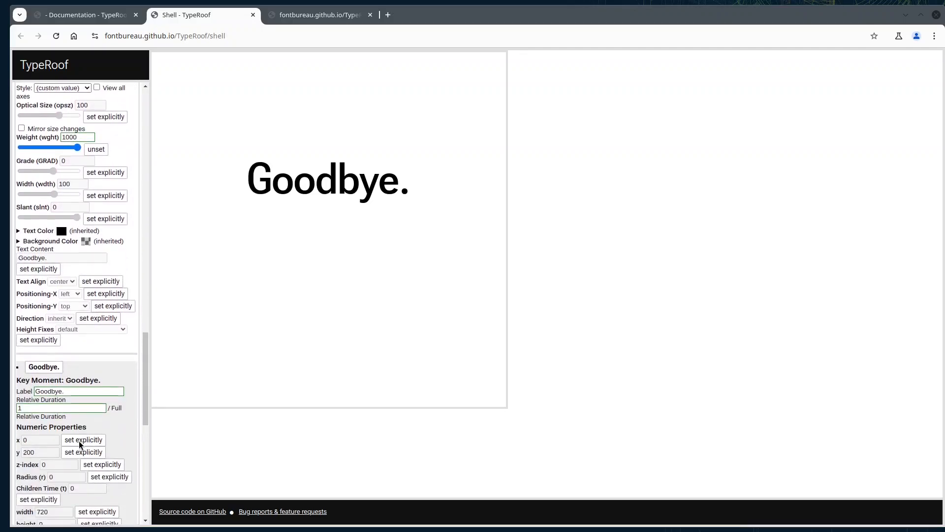
pyautogui.scroll(-2, 78, 395)
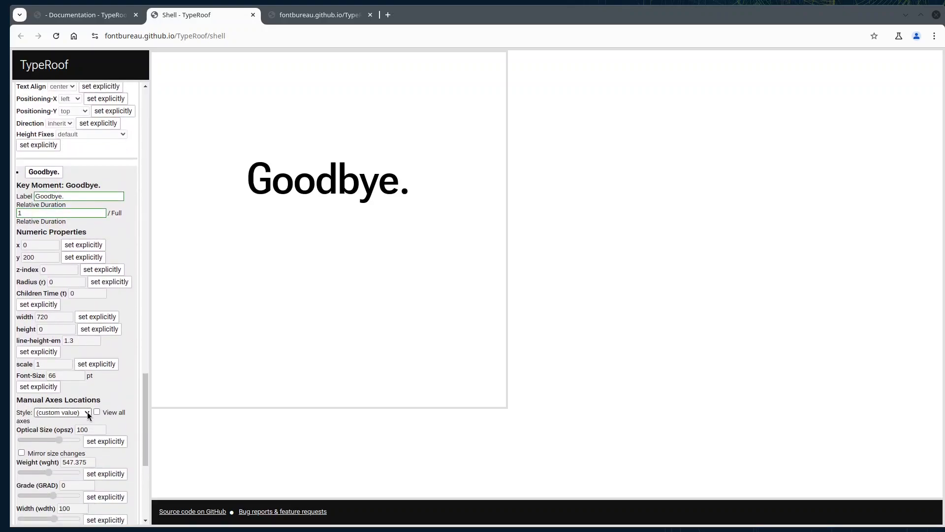
pyautogui.scroll(-1, 88, 416)
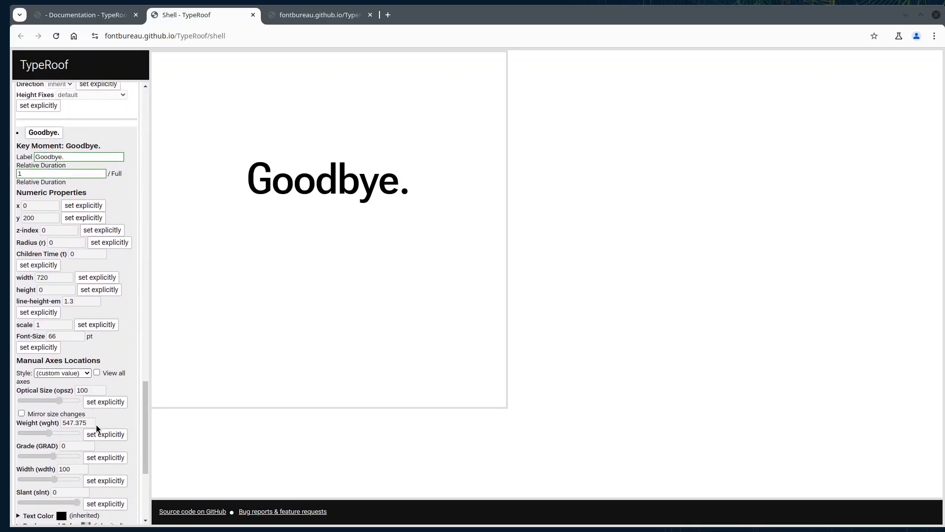
pyautogui.click(99, 433)
pyautogui.moveTo(51, 436); pyautogui.dragTo(94, 433)
# Review the key moments' weights, scrub through the loop and play the animation to check the heavy Goodbye. key moment.
pyautogui.scroll(10, 82, 292)
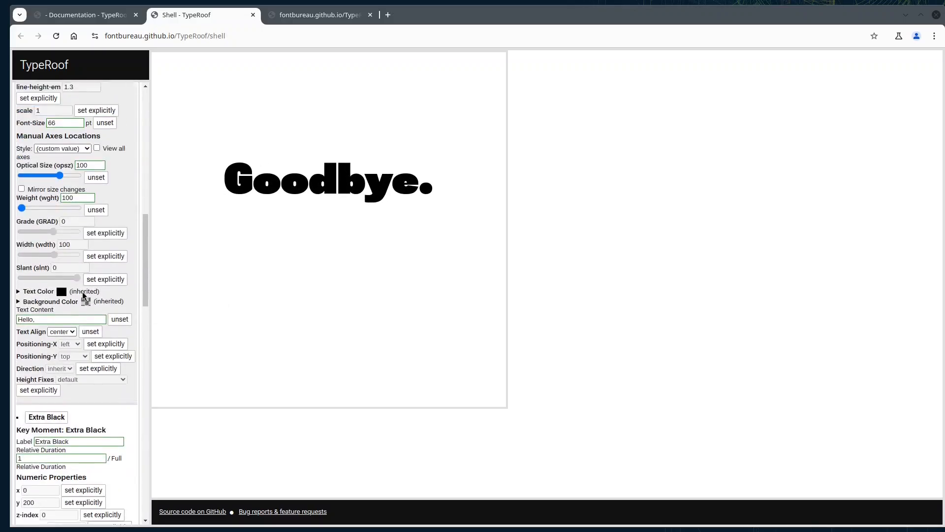
pyautogui.scroll(-6, 82, 291)
pyautogui.scroll(-3, 82, 291)
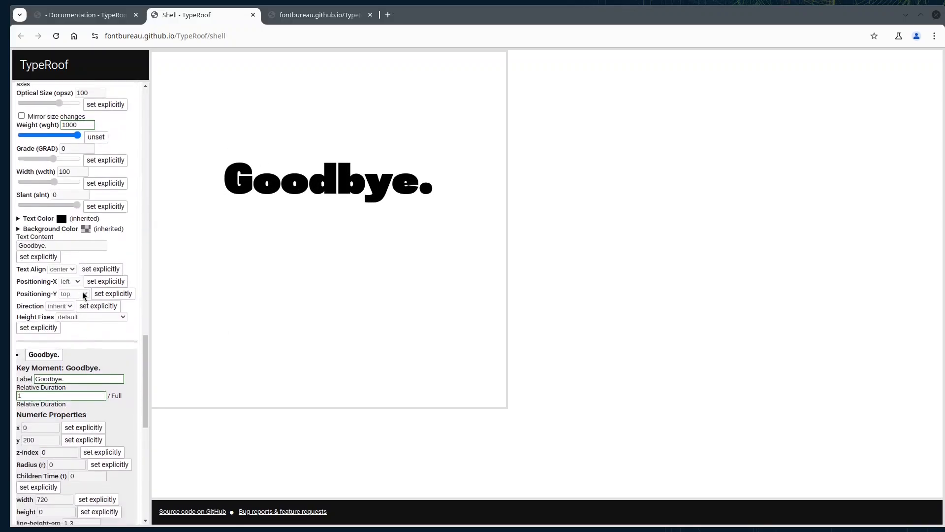
pyautogui.scroll(15, 82, 291)
pyautogui.scroll(3, 82, 291)
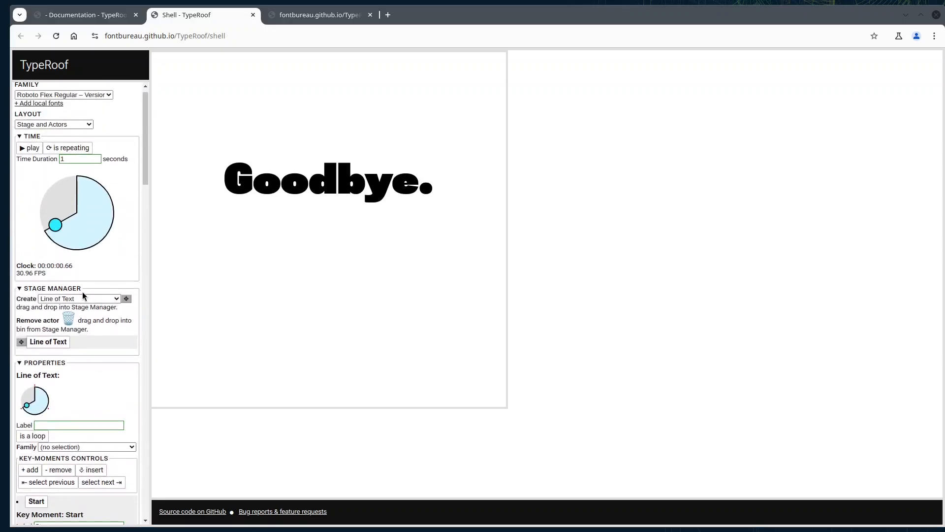
pyautogui.moveTo(57, 226); pyautogui.dragTo(78, 161)
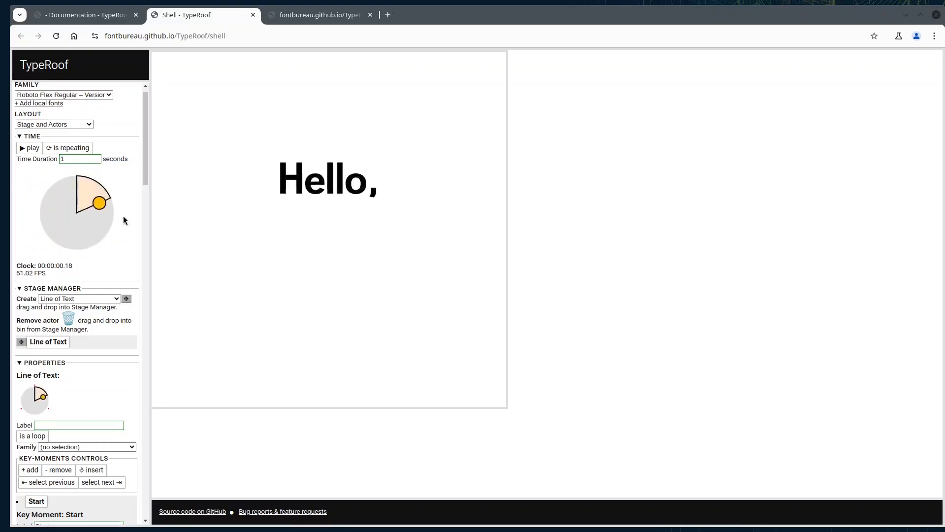
pyautogui.moveTo(123, 217); pyautogui.dragTo(84, 173)
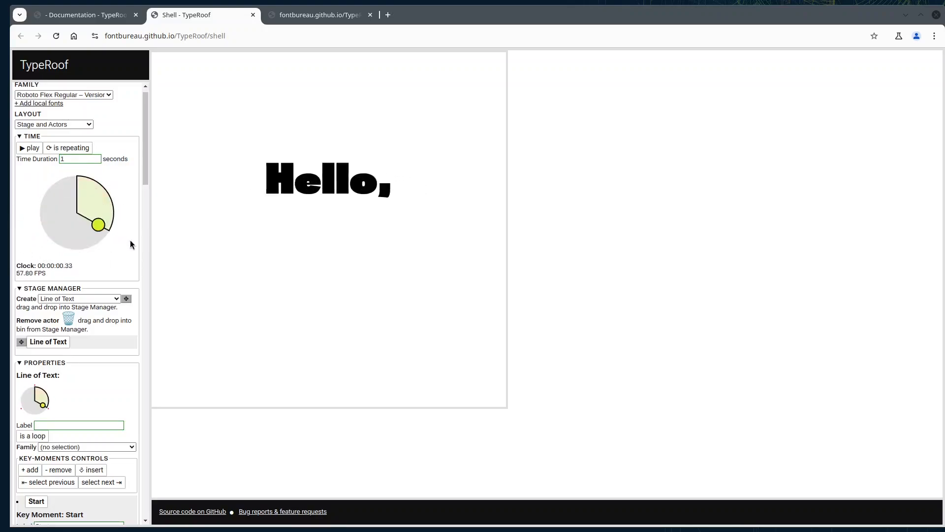
pyautogui.click(34, 147)
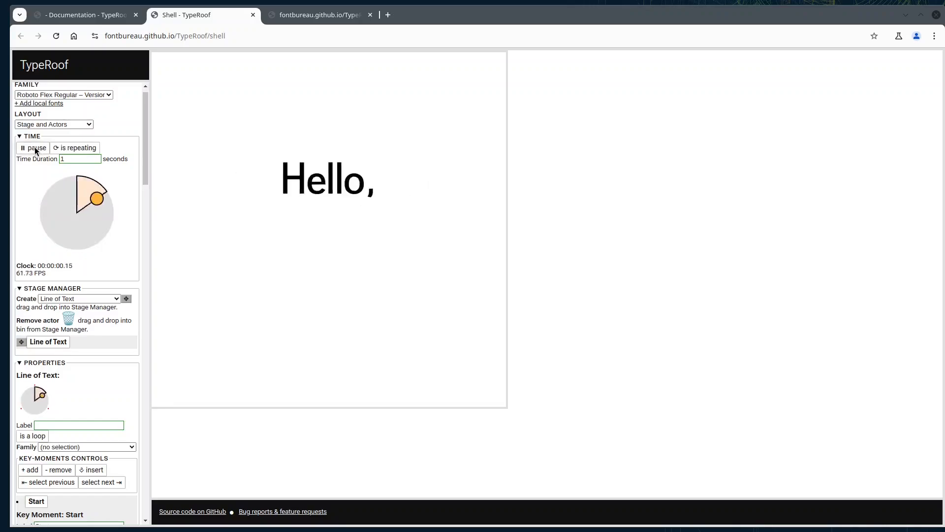
# Set the animation's time duration to 3 seconds and check the pace by pausing and playing it.
pyautogui.doubleClick(73, 158)
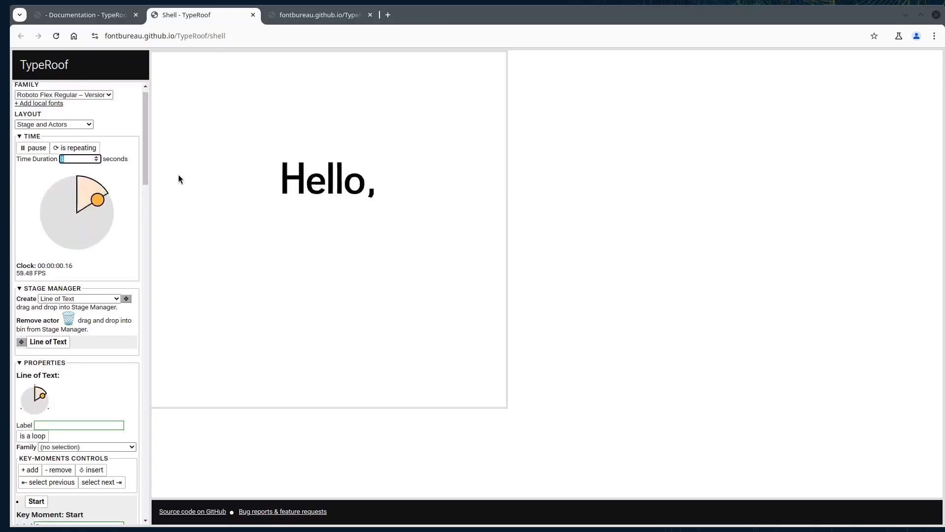
pyautogui.write('3')
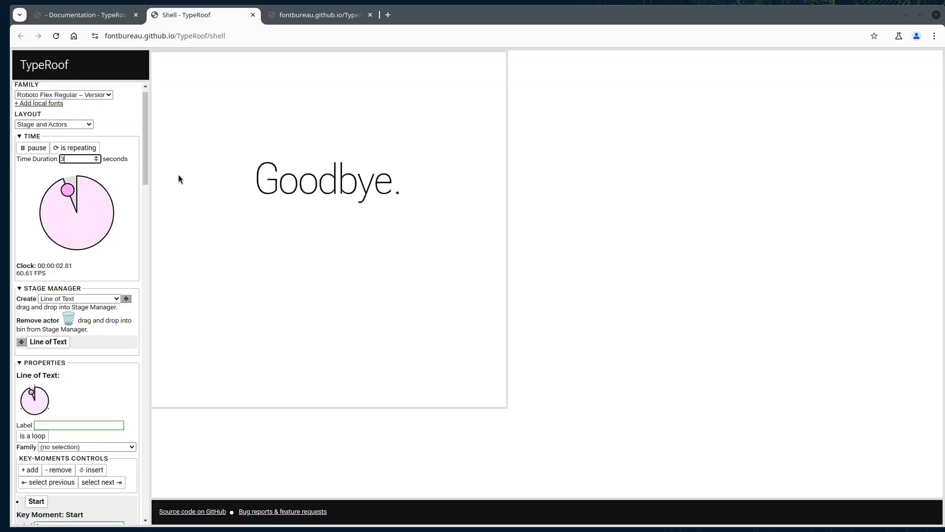
pyautogui.click(24, 152)
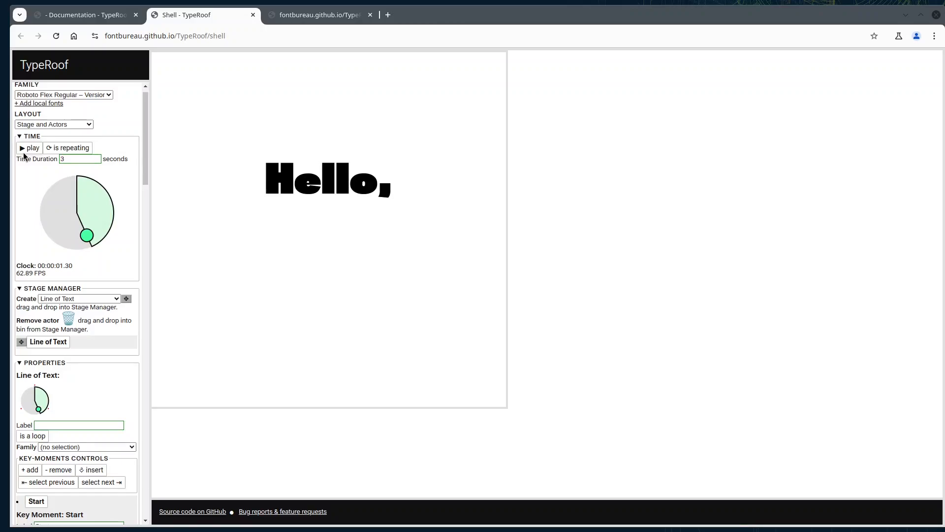
pyautogui.click(23, 153)
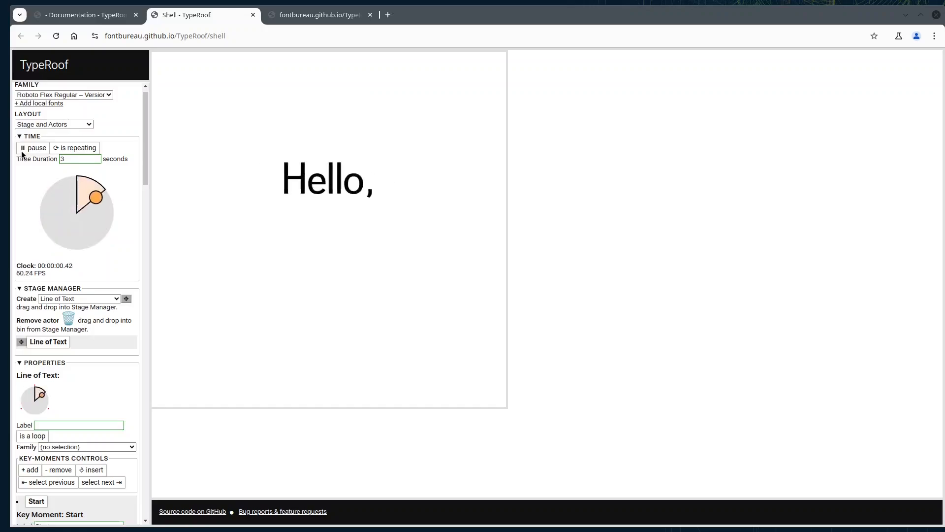
pyautogui.click(22, 153)
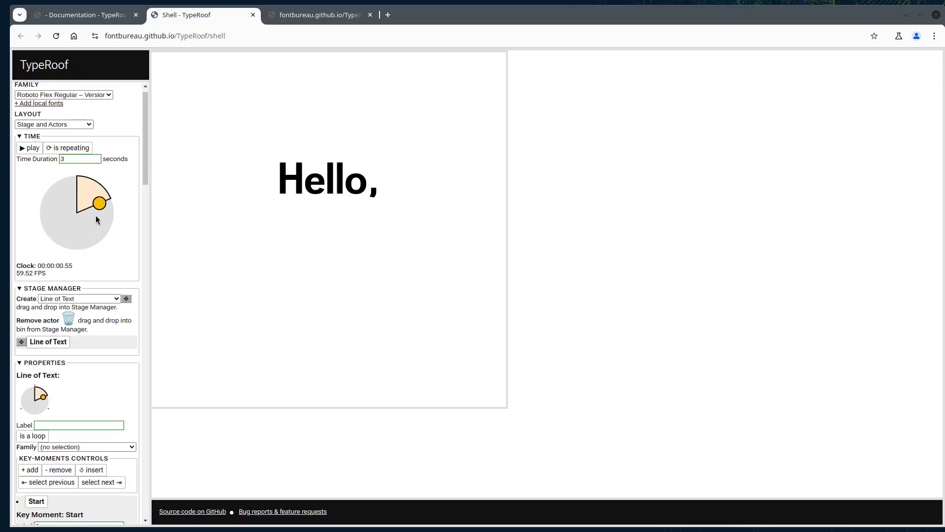
# Move the animation time to about 1.04 seconds and set the Start key moment's x position explicitly to 500.
pyautogui.moveTo(99, 208); pyautogui.dragTo(116, 240)
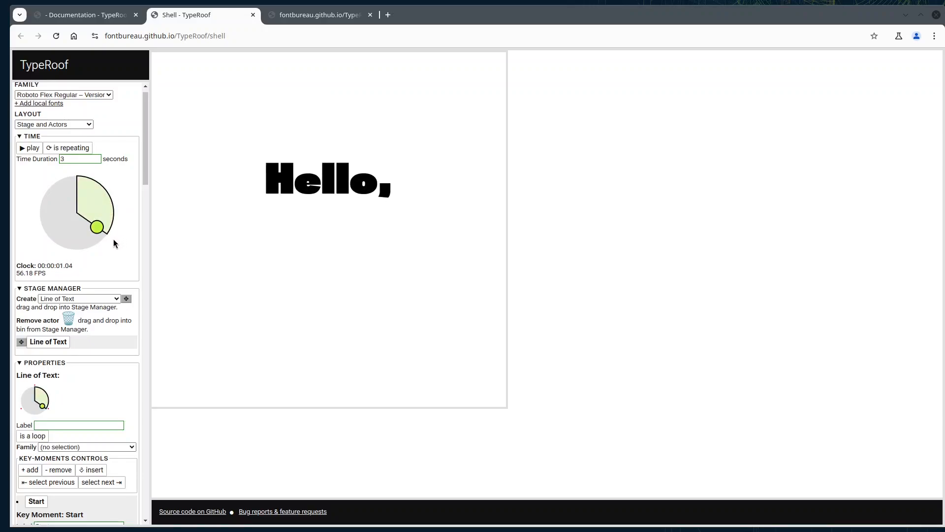
pyautogui.scroll(-2, 73, 447)
pyautogui.scroll(-2, 73, 447)
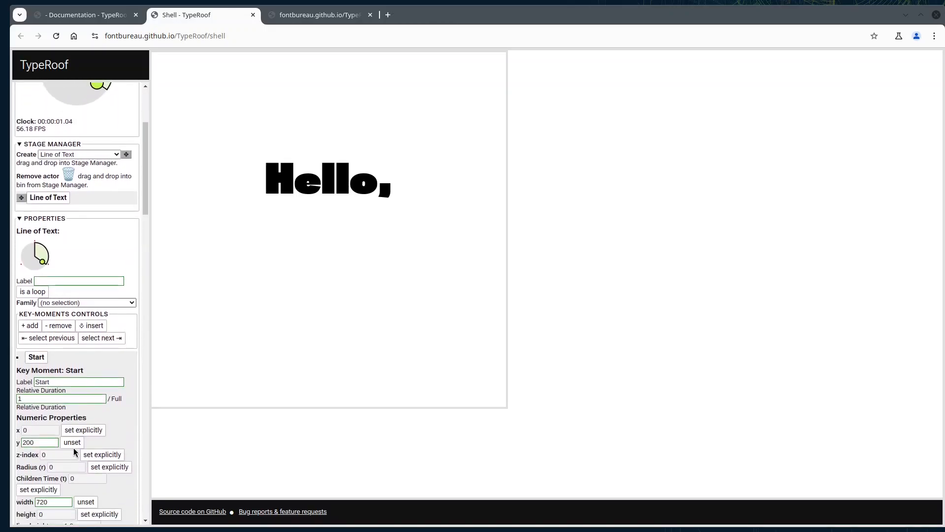
pyautogui.scroll(-1, 74, 452)
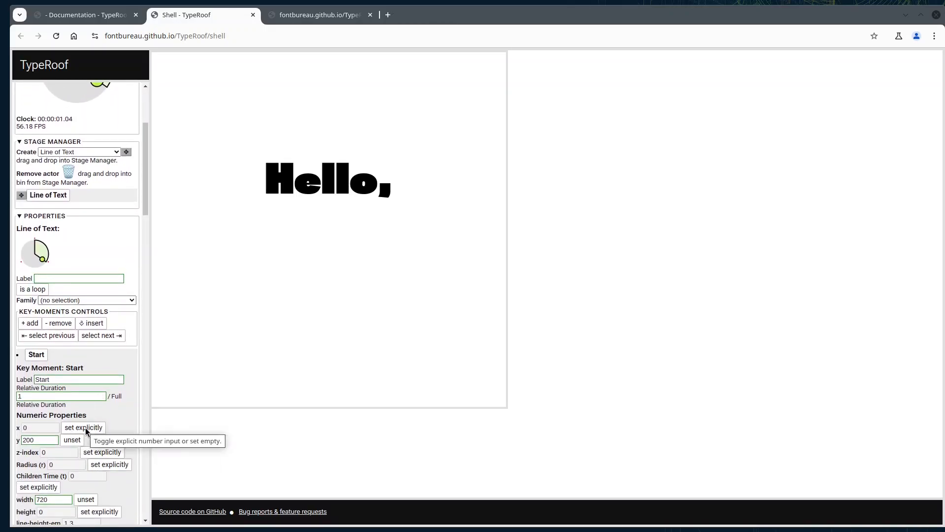
pyautogui.click(84, 428)
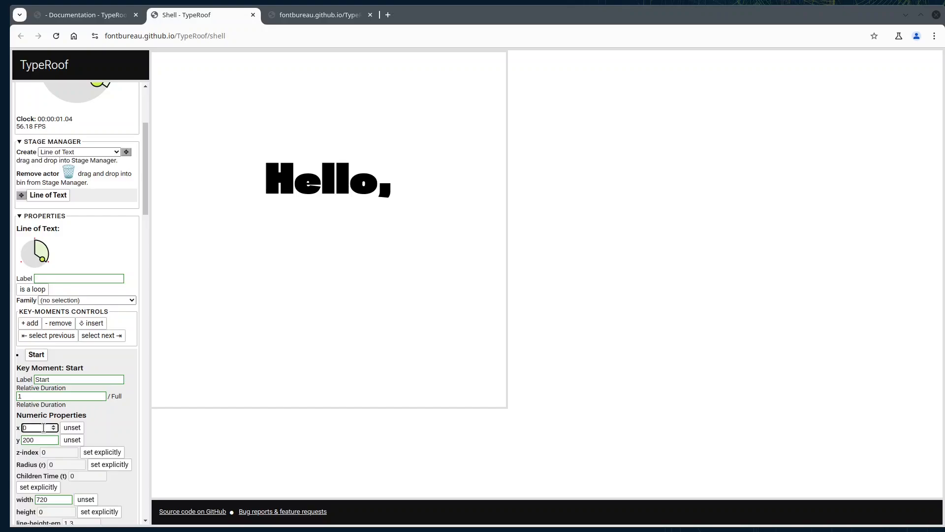
pyautogui.write('500')
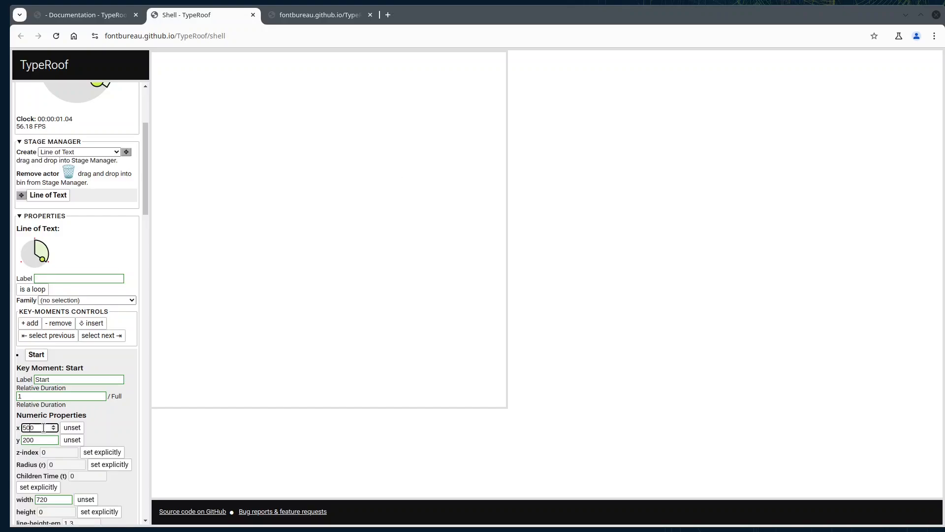
pyautogui.click(119, 424)
# Set the Extra Black key moment's x position explicitly to 0.
pyautogui.scroll(-2, 119, 423)
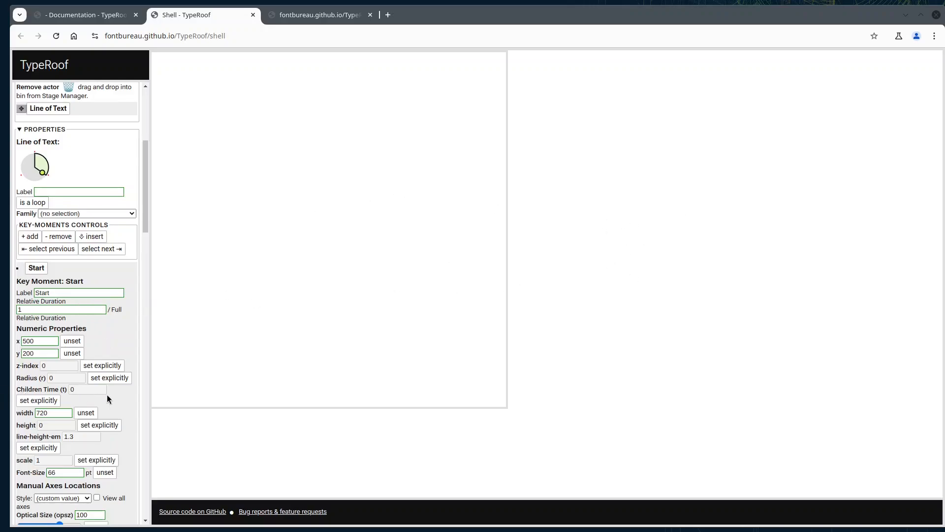
pyautogui.scroll(-9, 107, 394)
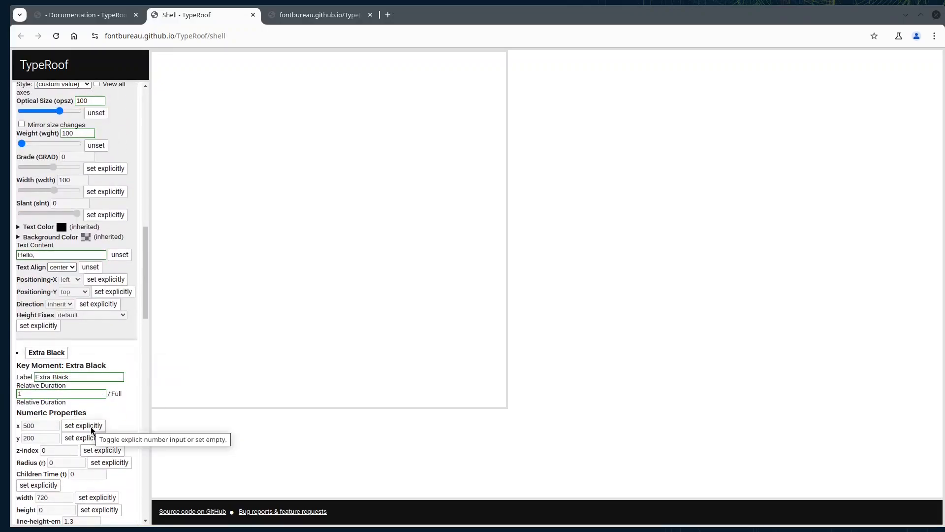
pyautogui.click(92, 426)
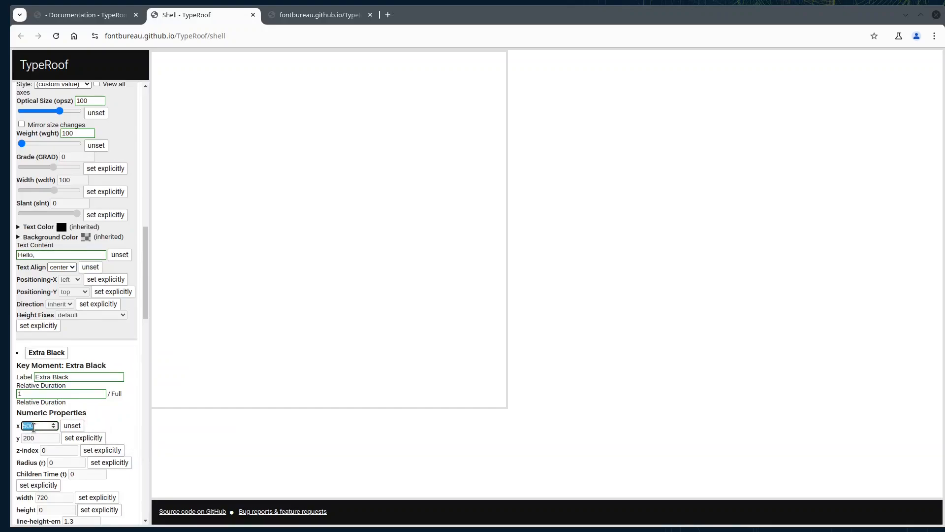
pyautogui.write('0')
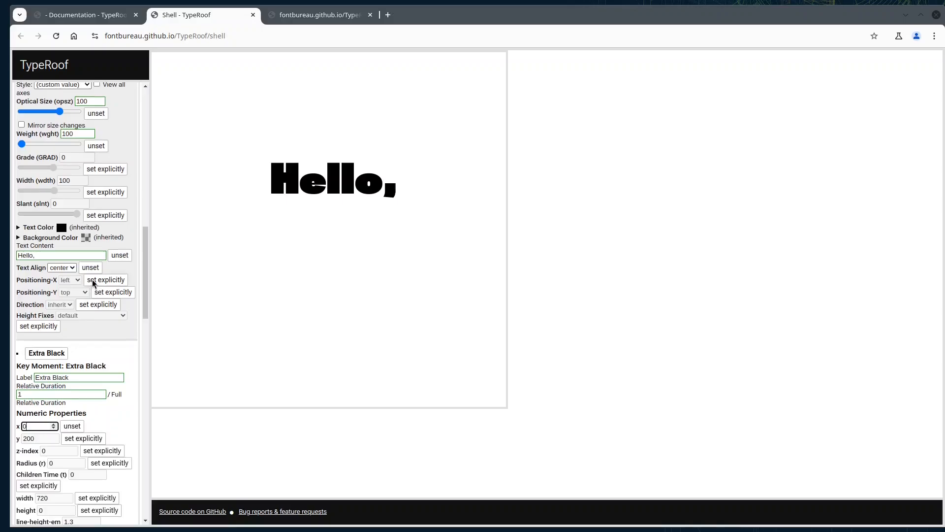
pyautogui.scroll(12, 93, 279)
pyautogui.scroll(2, 62, 141)
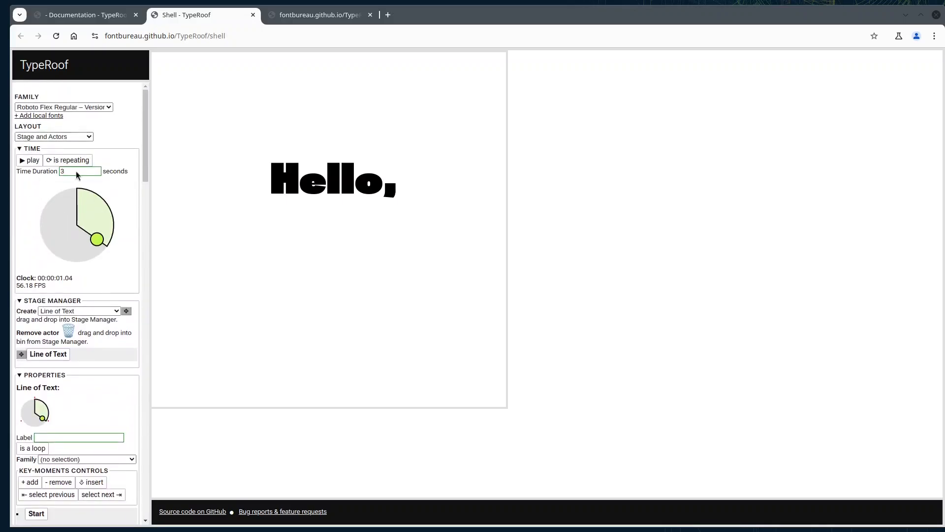
# Scrub the animation to about 1.99 seconds, examine the Goodbye. key moment's properties and play the loop.
pyautogui.moveTo(101, 242); pyautogui.dragTo(42, 246)
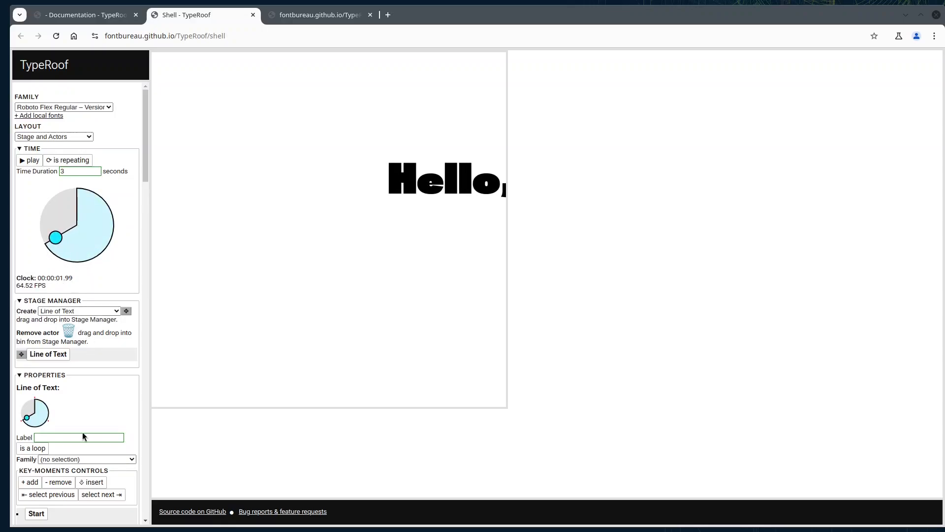
pyautogui.scroll(-18, 86, 397)
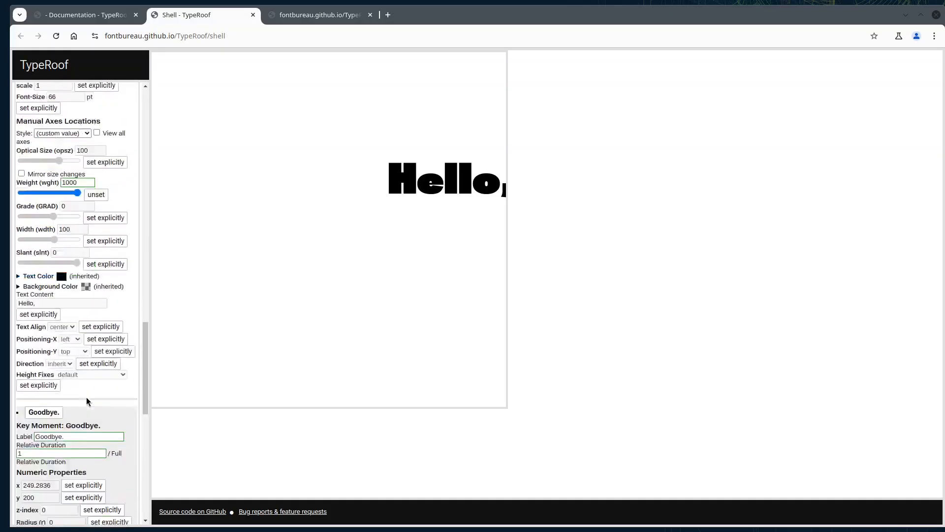
pyautogui.scroll(-2, 91, 343)
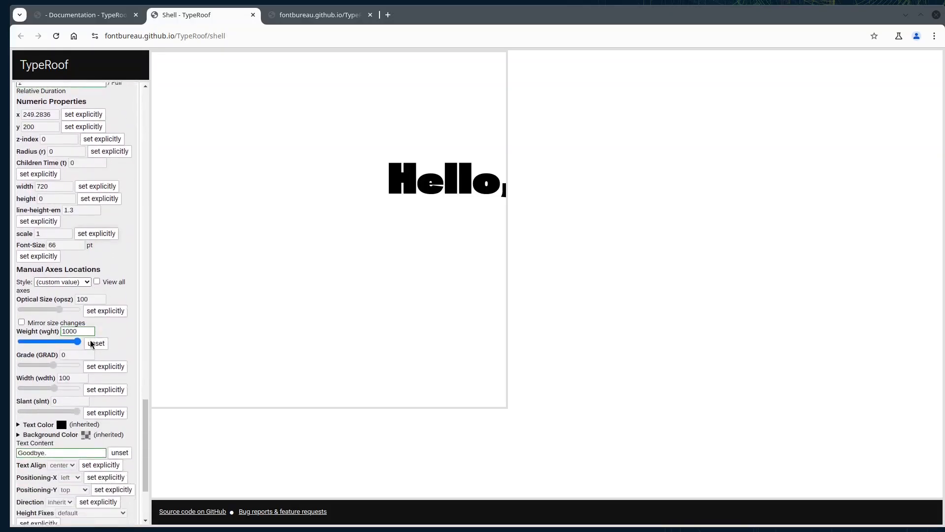
pyautogui.scroll(2, 91, 343)
pyautogui.scroll(1, 91, 343)
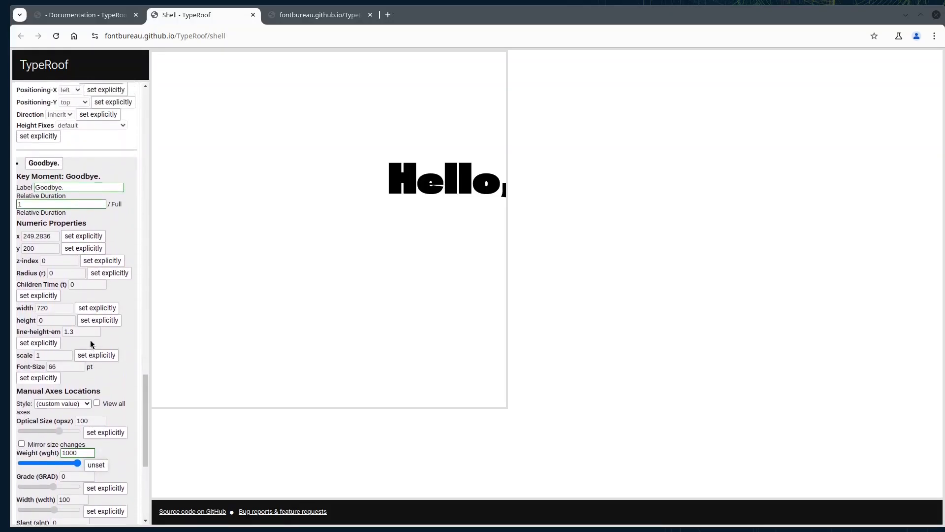
pyautogui.scroll(20, 83, 269)
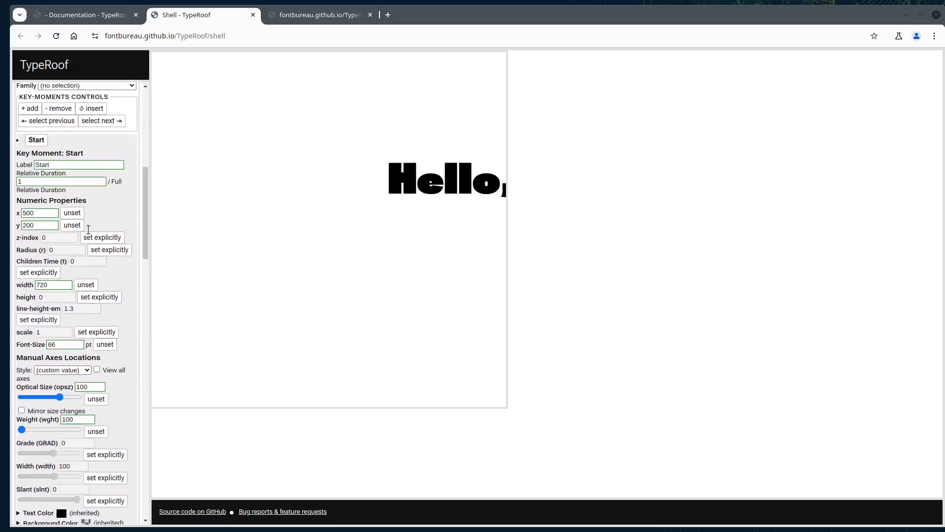
pyautogui.scroll(3, 66, 197)
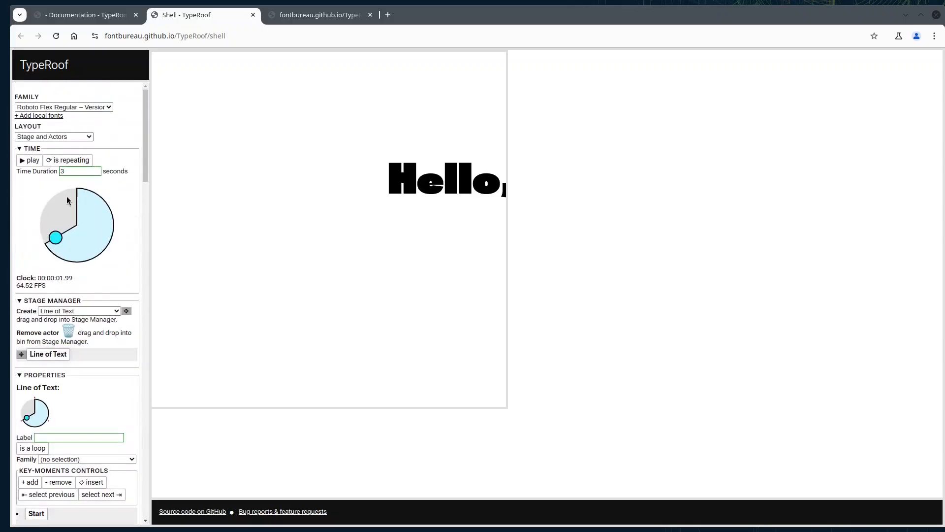
pyautogui.click(31, 161)
# Set the Goodbye. key moment's x position explicitly to 0.
pyautogui.scroll(-10, 95, 423)
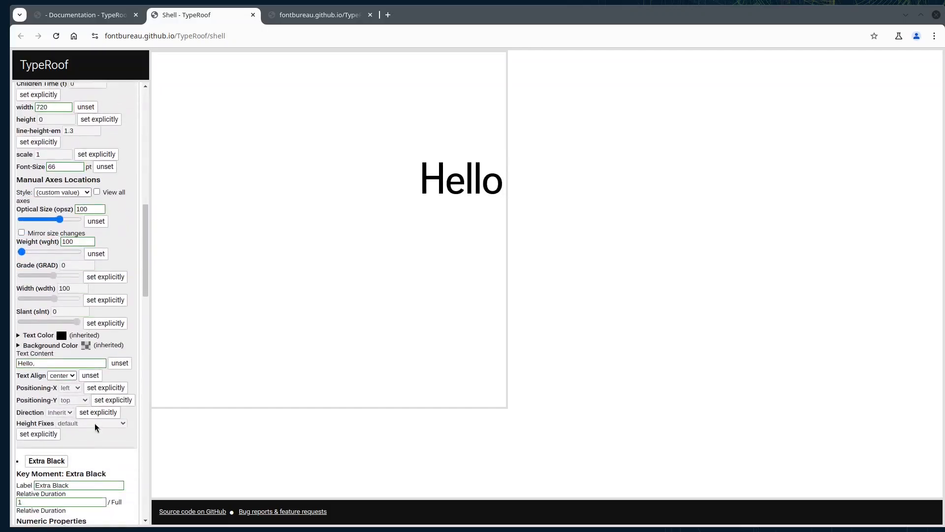
pyautogui.scroll(-13, 95, 424)
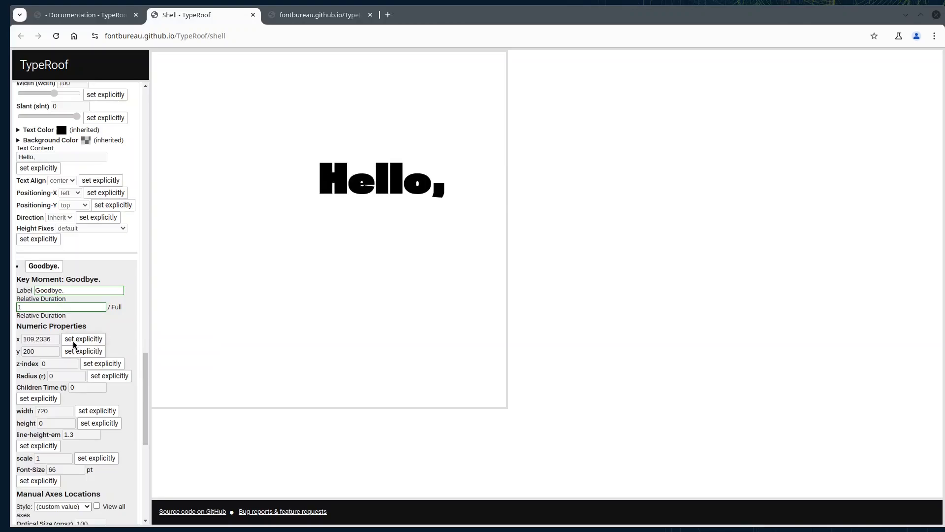
pyautogui.click(75, 343)
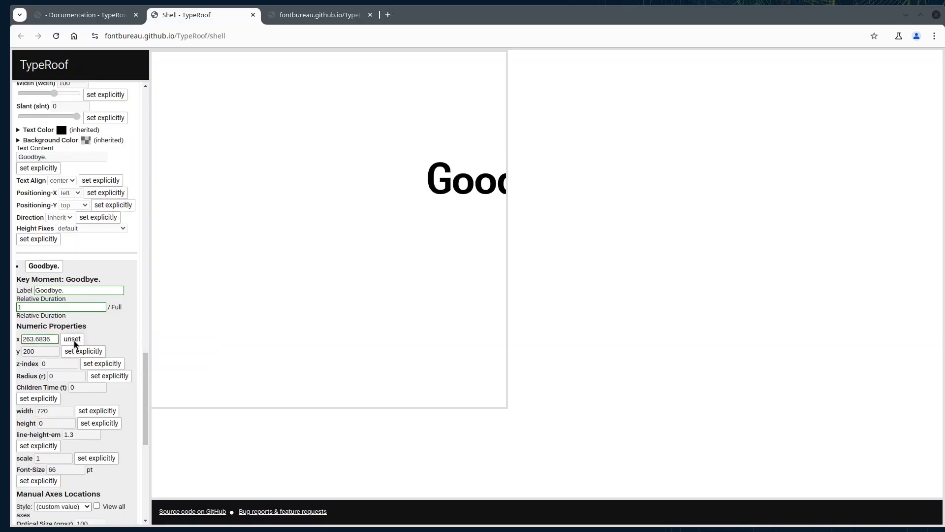
pyautogui.doubleClick(33, 340)
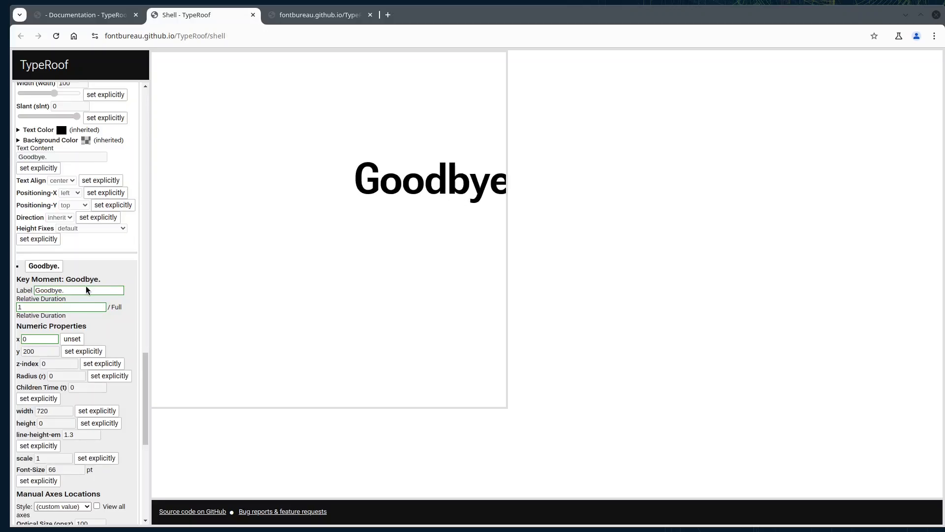
# Add a key moment after Goodbye. labelled "Move left our" with its x position explicitly set to -500.
pyautogui.scroll(20, 85, 286)
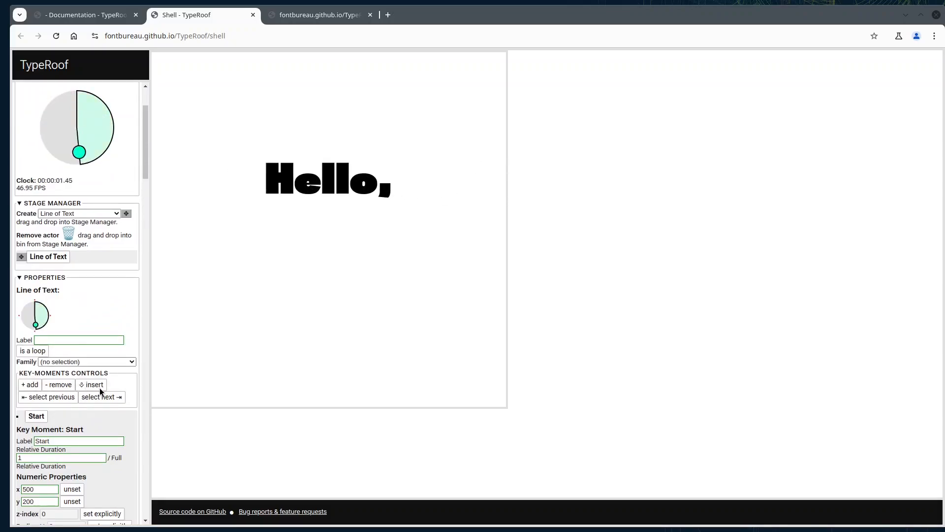
pyautogui.scroll(-10, 100, 388)
pyautogui.scroll(-10, 99, 388)
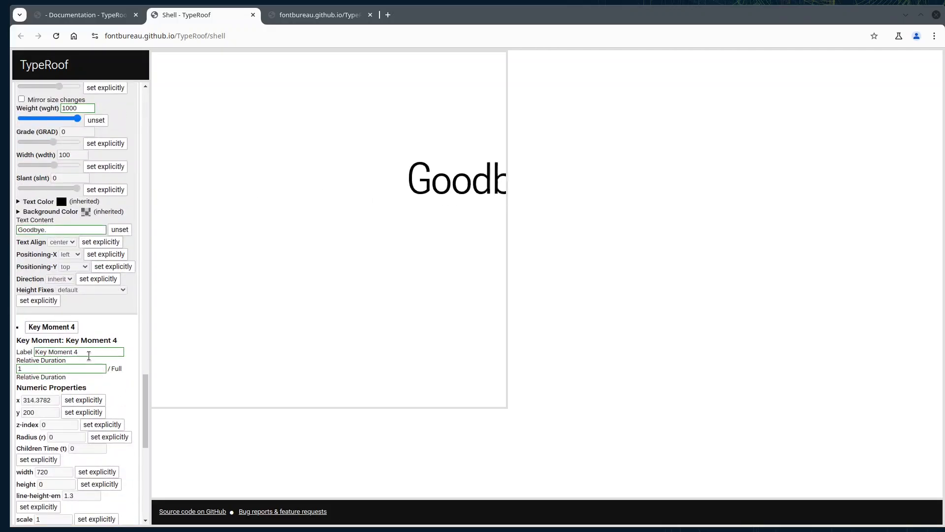
pyautogui.write('Movw left our')
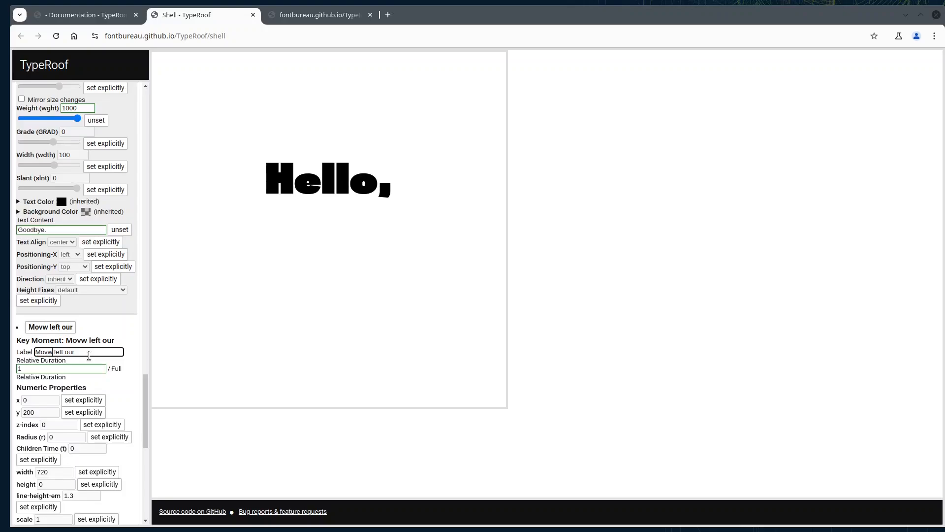
pyautogui.press('BackSpace')
pyautogui.write('e')
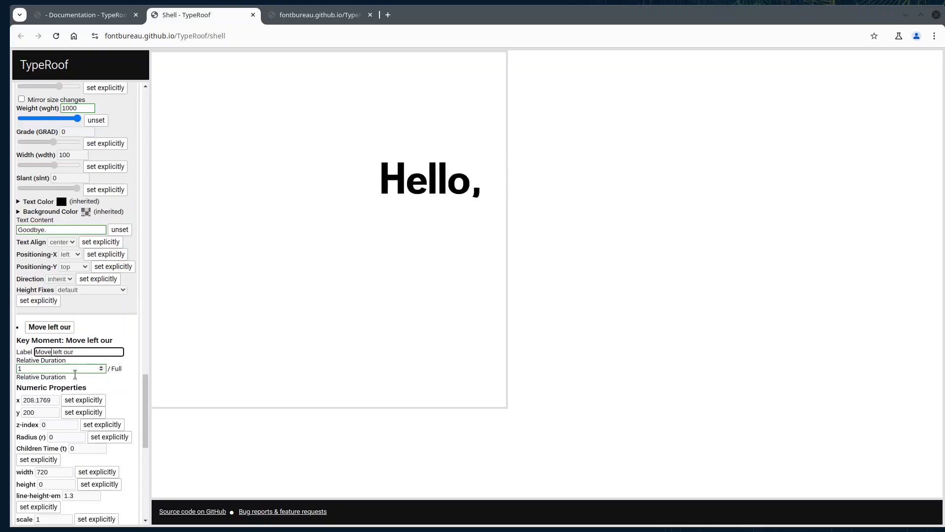
pyautogui.click(93, 400)
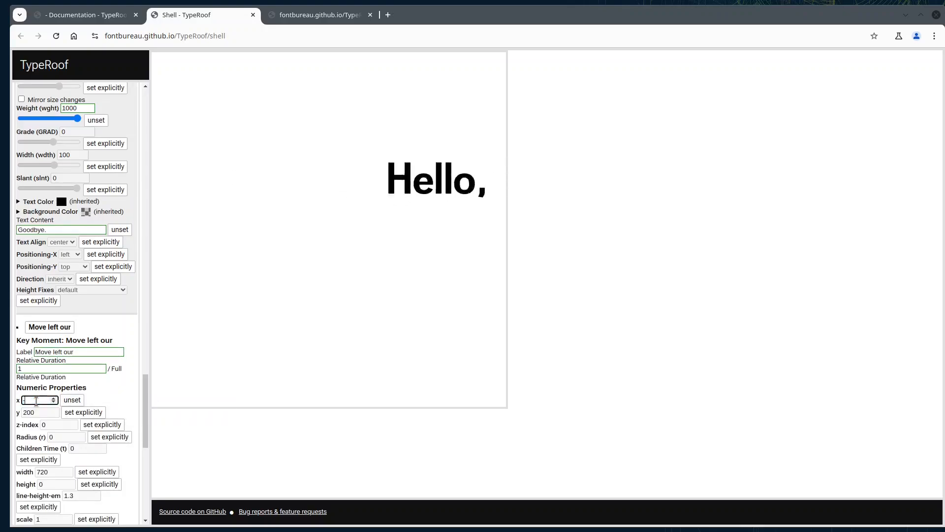
pyautogui.write('00')
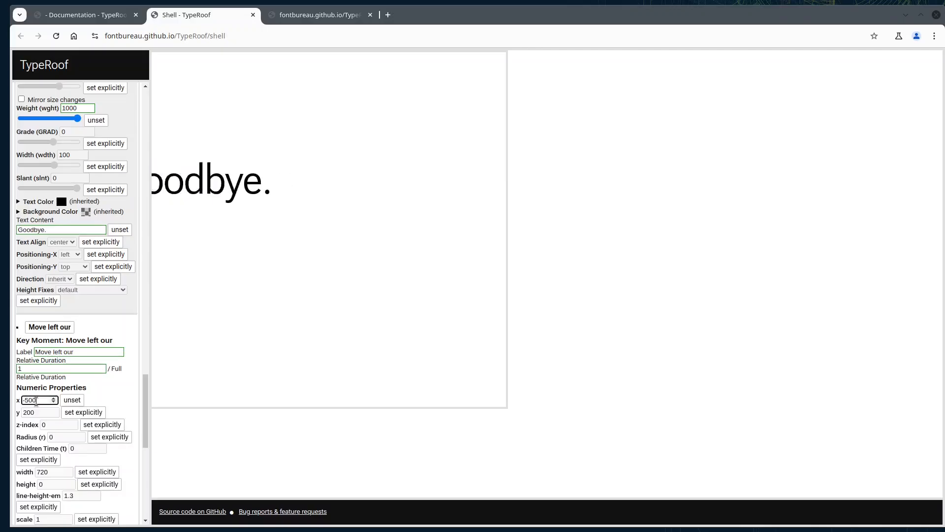
# Switch the Line of Text's key moments from a loop to end to end and watch the playback.
pyautogui.scroll(15, 37, 401)
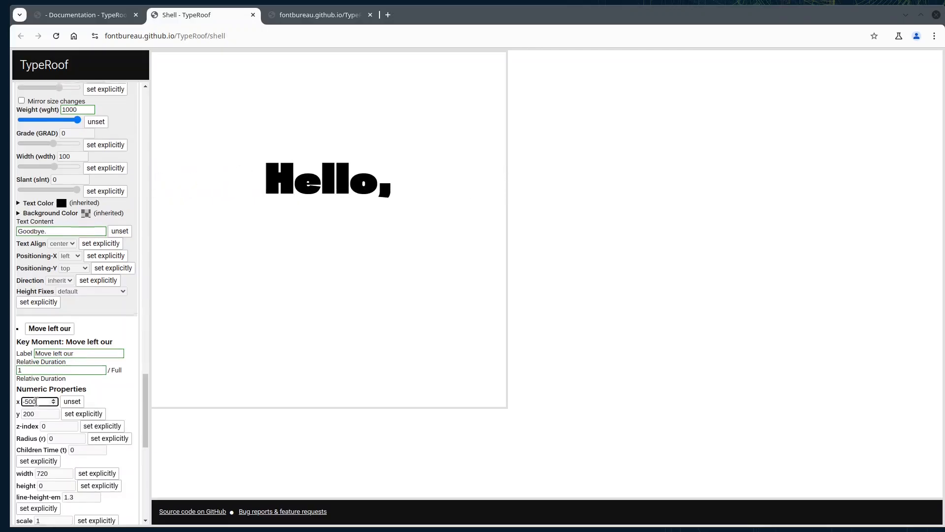
pyautogui.scroll(15, 36, 402)
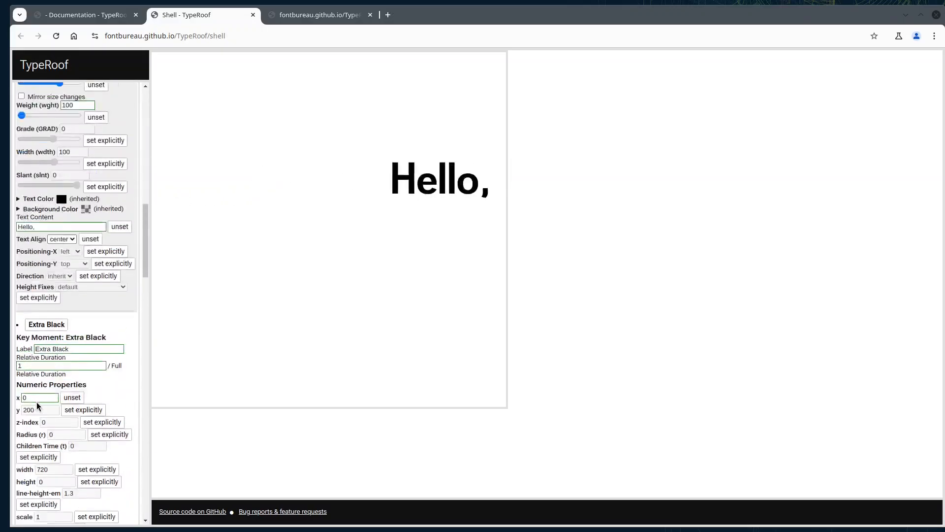
pyautogui.scroll(2, 36, 402)
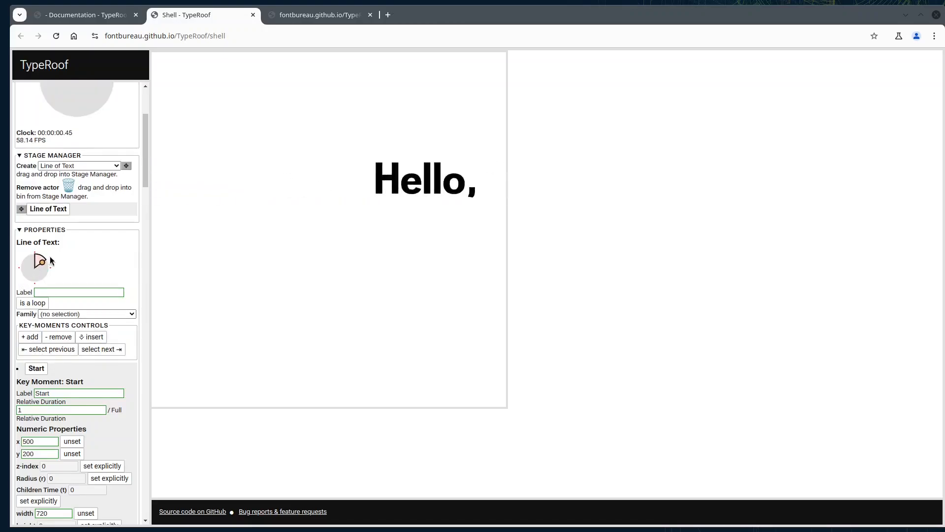
pyautogui.click(36, 302)
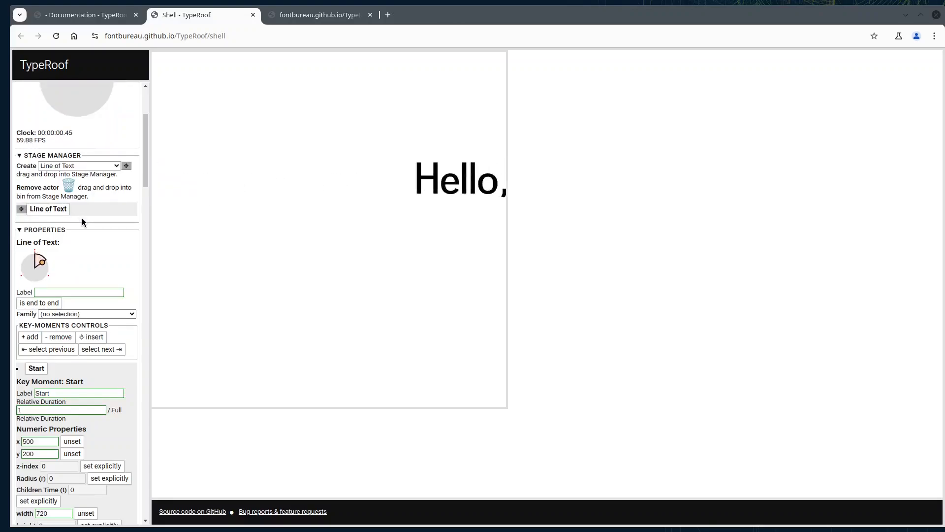
pyautogui.scroll(2, 81, 217)
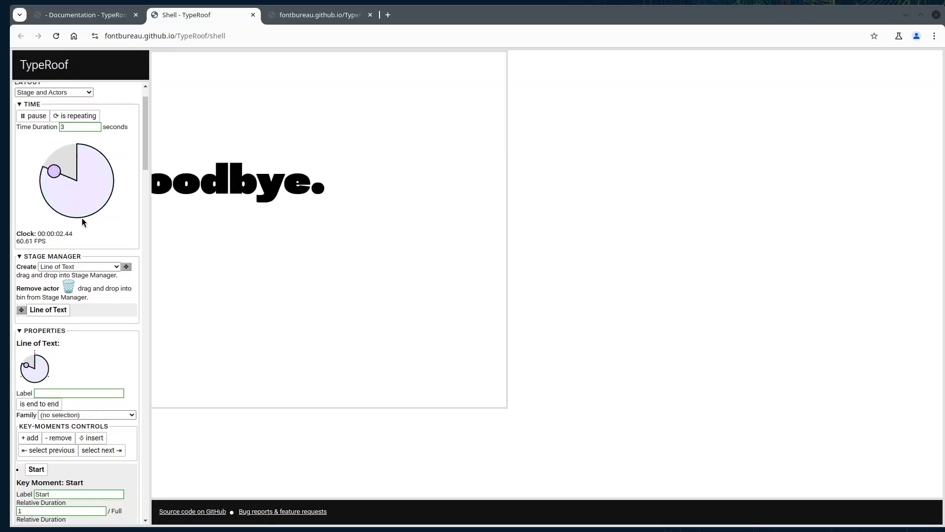
# Set the Move left our key moment's weight explicitly and lower it to the minimum.
pyautogui.scroll(-5, 88, 347)
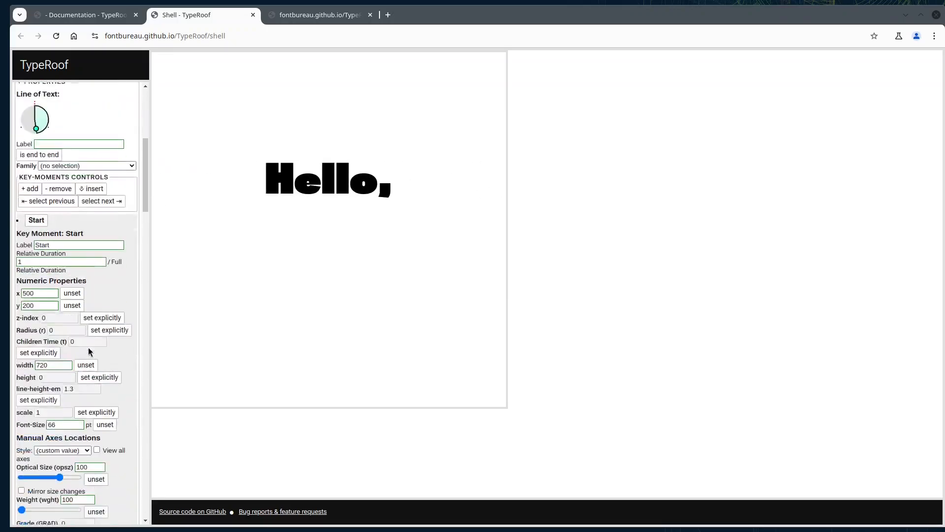
pyautogui.scroll(-10, 88, 347)
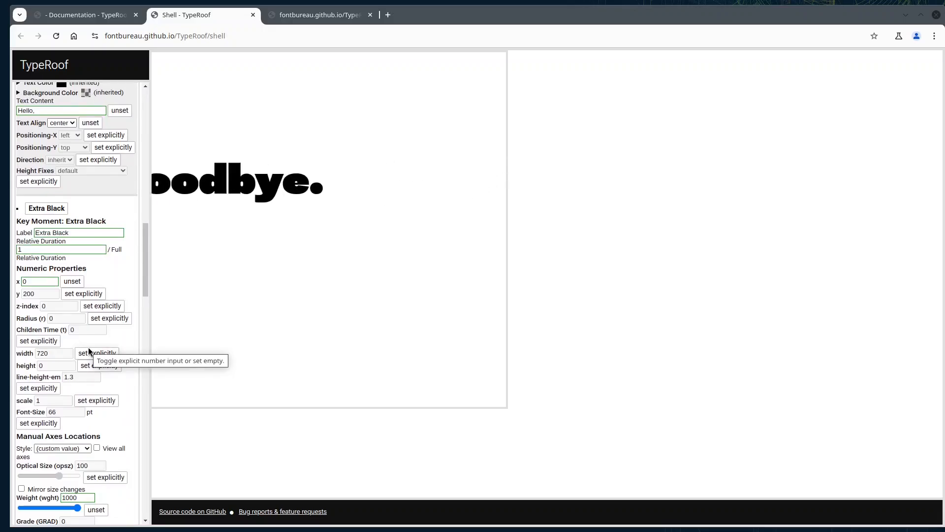
pyautogui.scroll(-5, 89, 348)
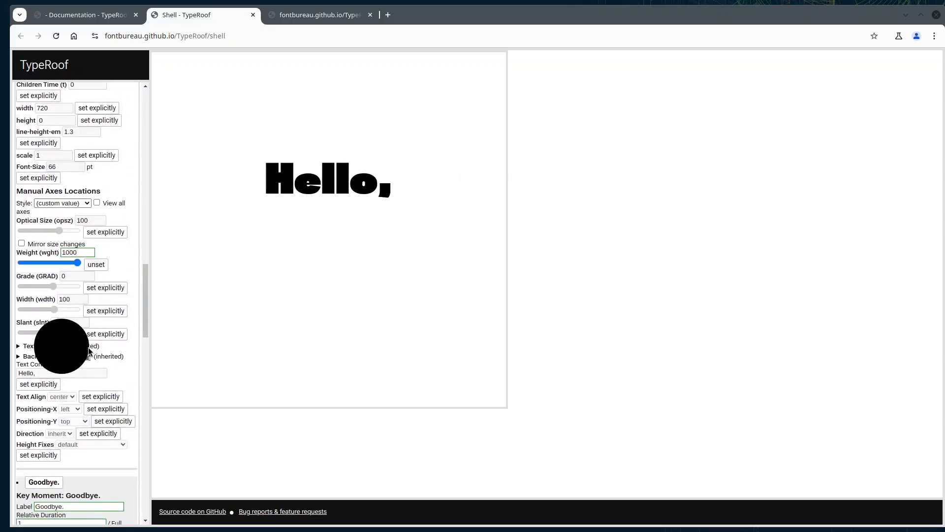
pyautogui.scroll(-8, 88, 350)
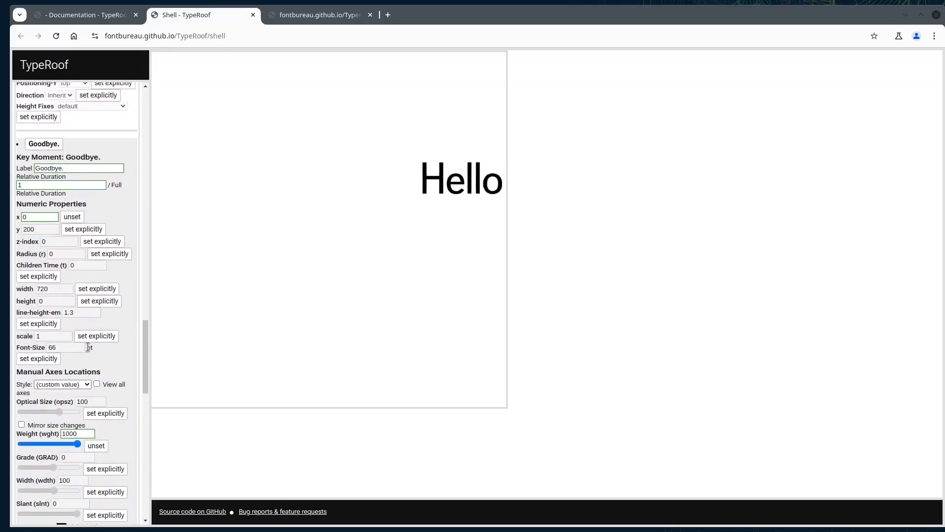
pyautogui.scroll(-7, 89, 350)
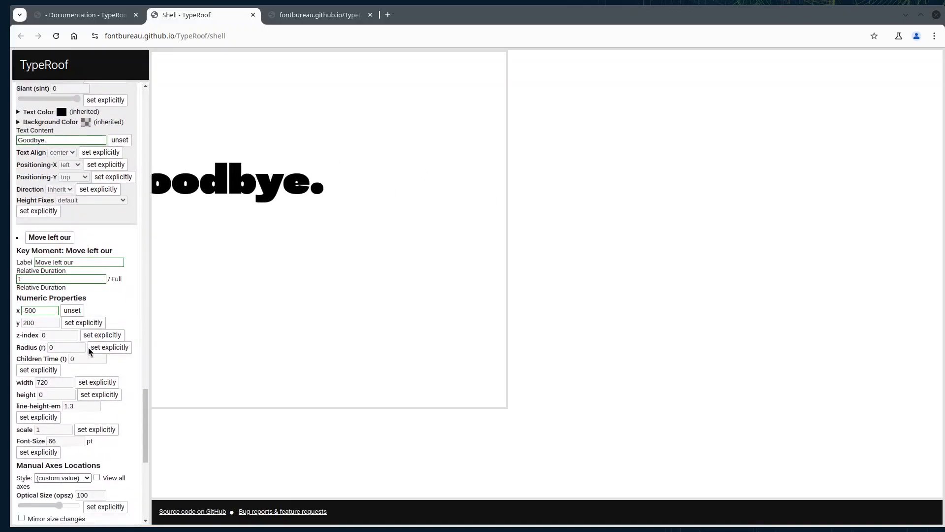
pyautogui.scroll(-7, 89, 351)
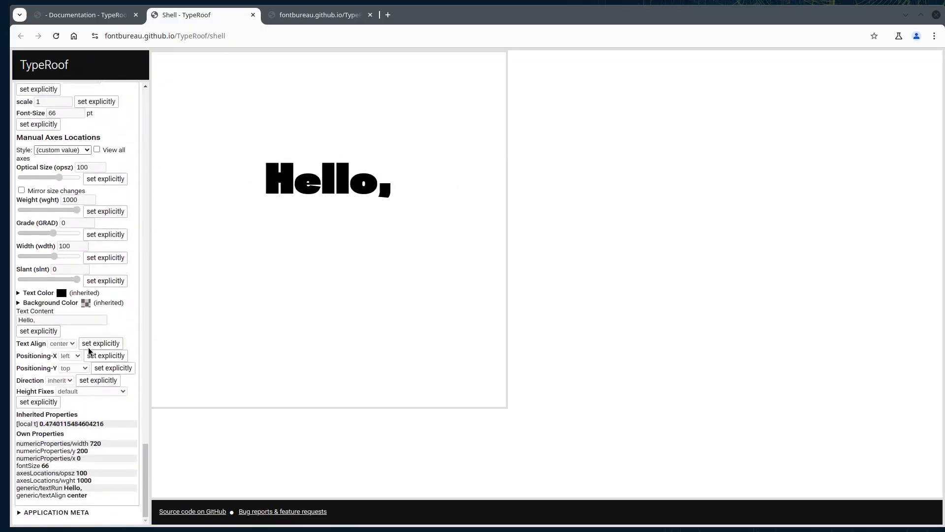
pyautogui.scroll(7, 88, 350)
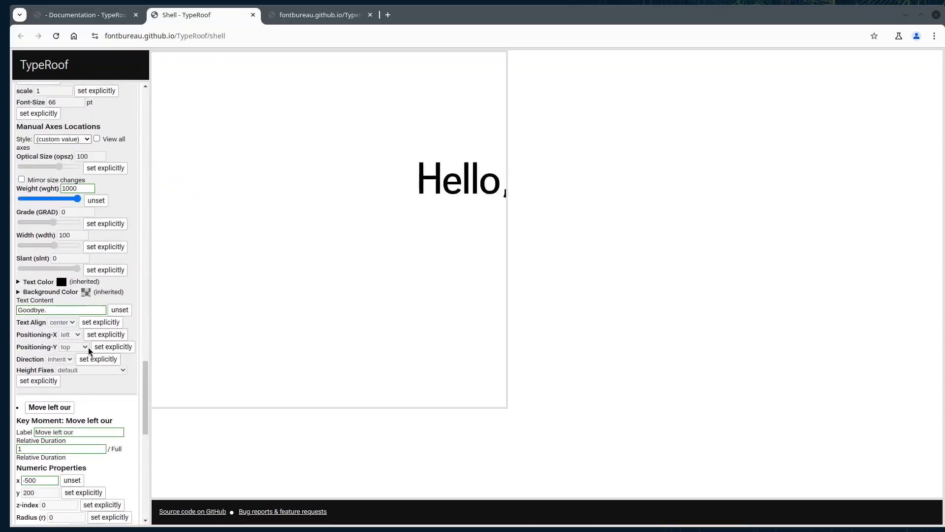
pyautogui.scroll(-1, 104, 344)
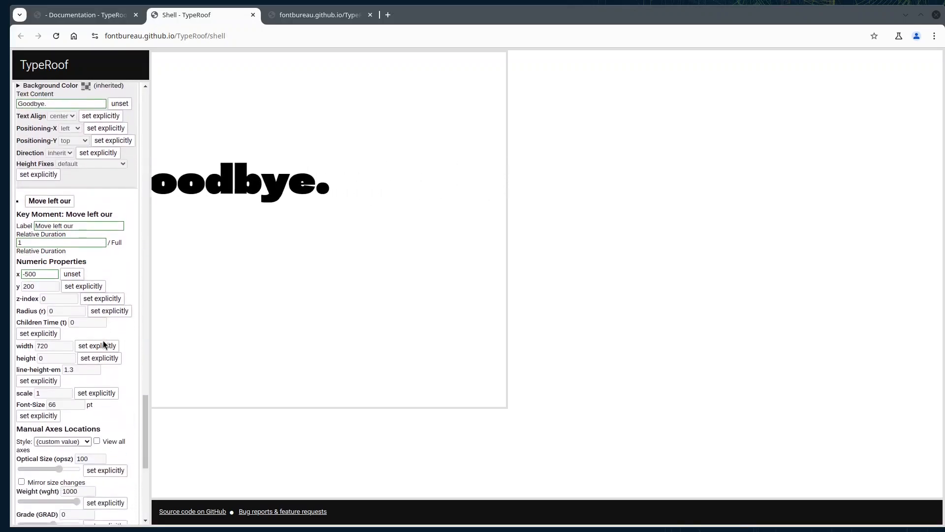
pyautogui.scroll(-2, 103, 395)
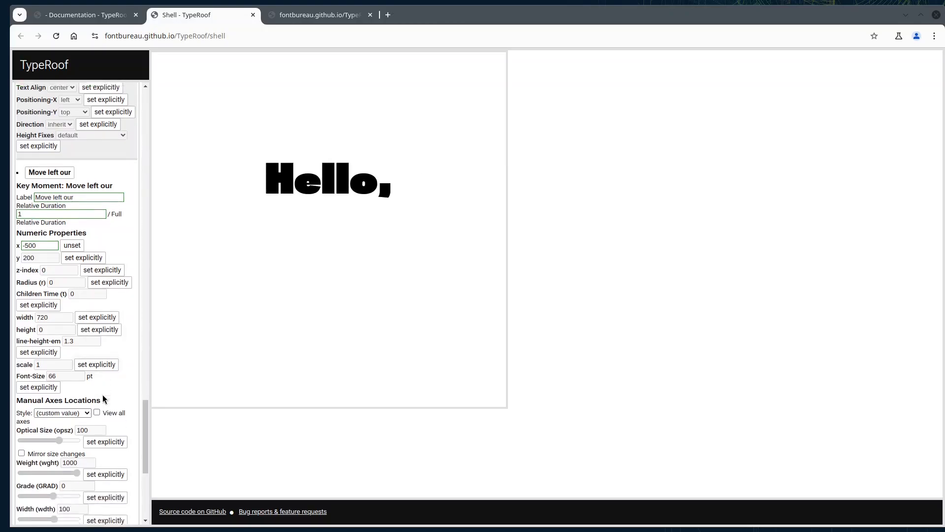
pyautogui.click(102, 412)
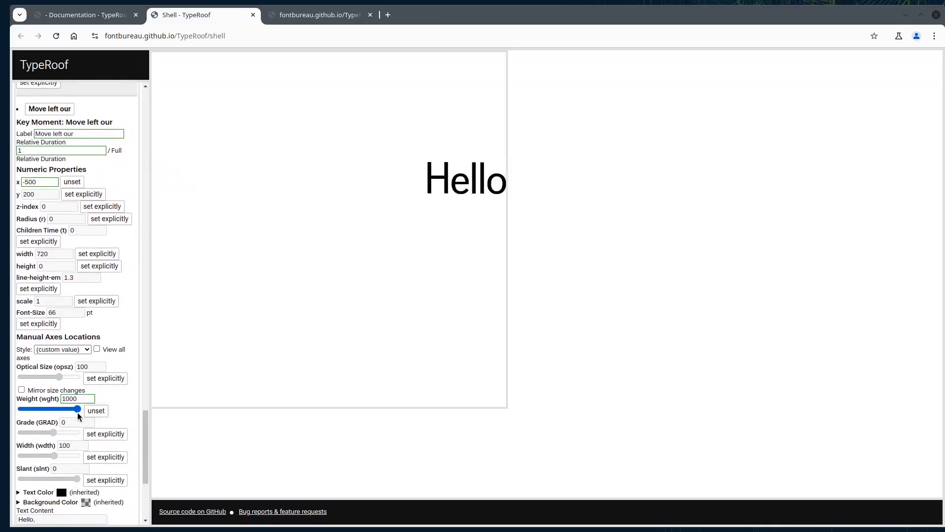
pyautogui.moveTo(80, 410); pyautogui.dragTo(3, 404)
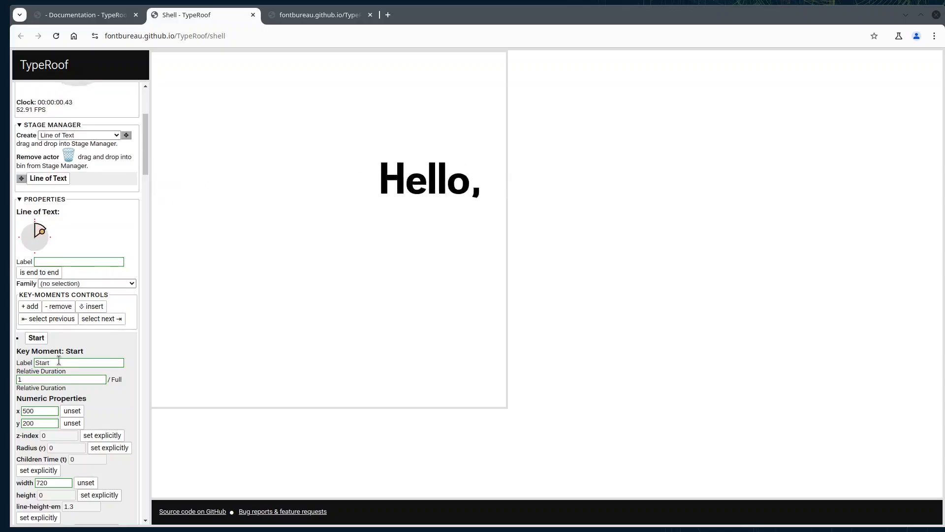
# Set the x position of Key Moment 5 explicitly to -500.
pyautogui.scroll(-7, 59, 360)
pyautogui.scroll(-5, 60, 360)
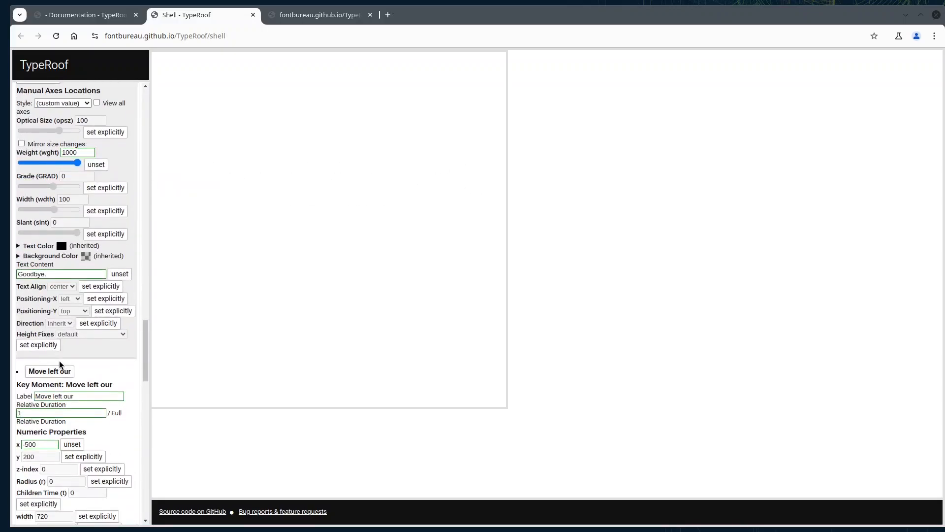
pyautogui.scroll(-12, 59, 363)
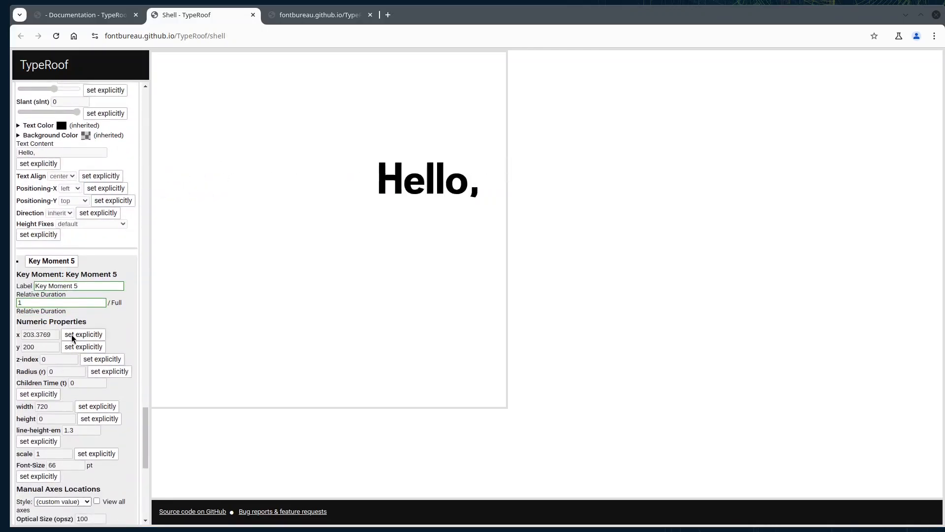
pyautogui.click(72, 335)
pyautogui.doubleClick(48, 336)
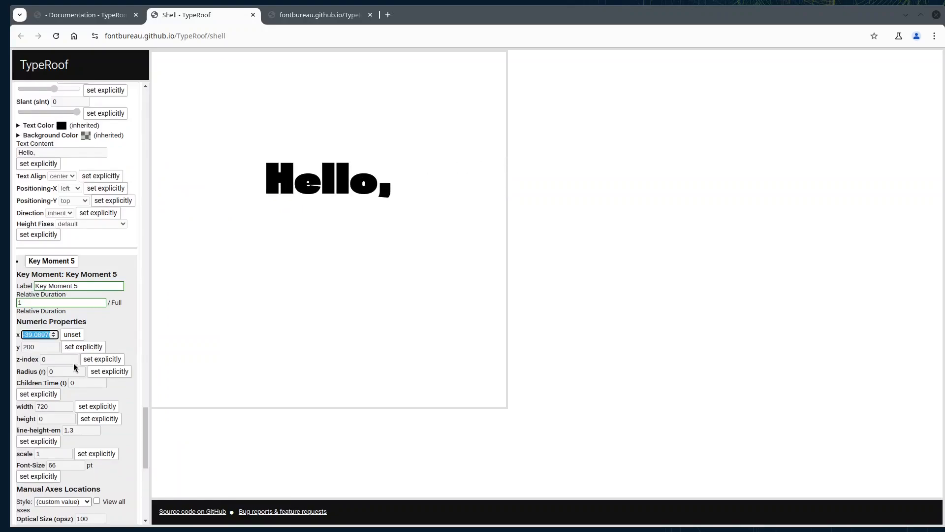
pyautogui.write('-500')
pyautogui.click(109, 329)
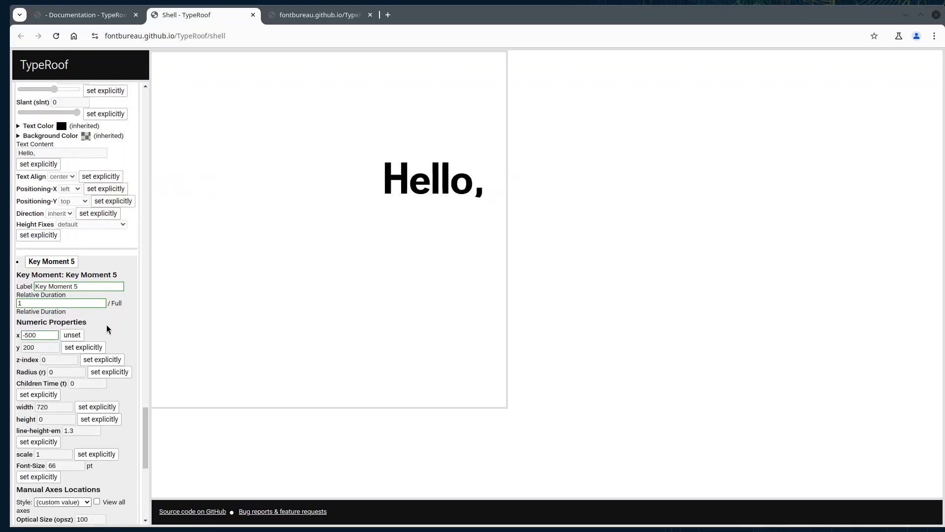
# Set the Move left our key moment's x position to 0 and relabel it "Pause".
pyautogui.scroll(2, 106, 323)
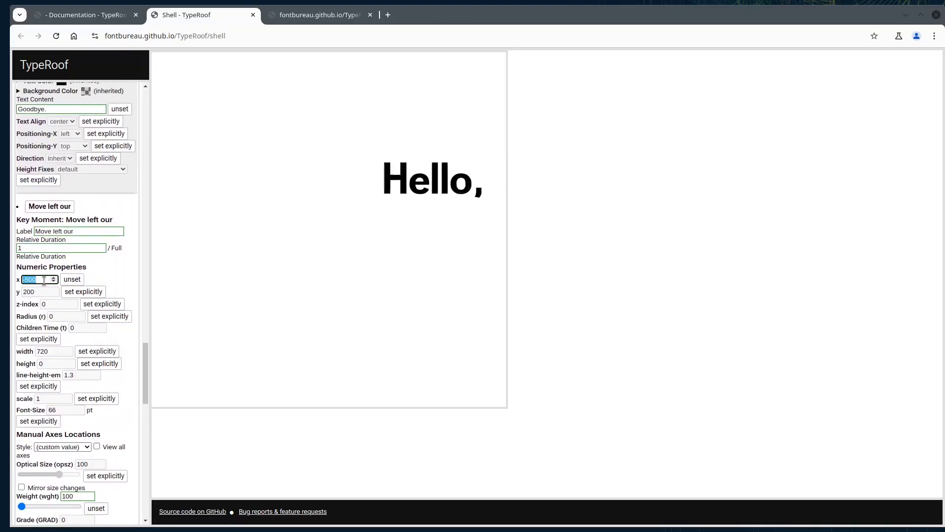
pyautogui.write('0')
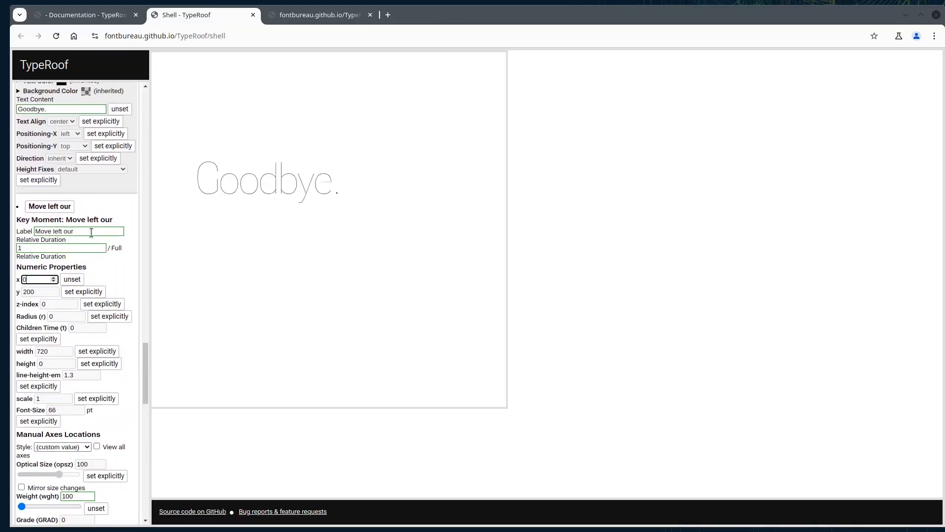
pyautogui.tripleClick(61, 227)
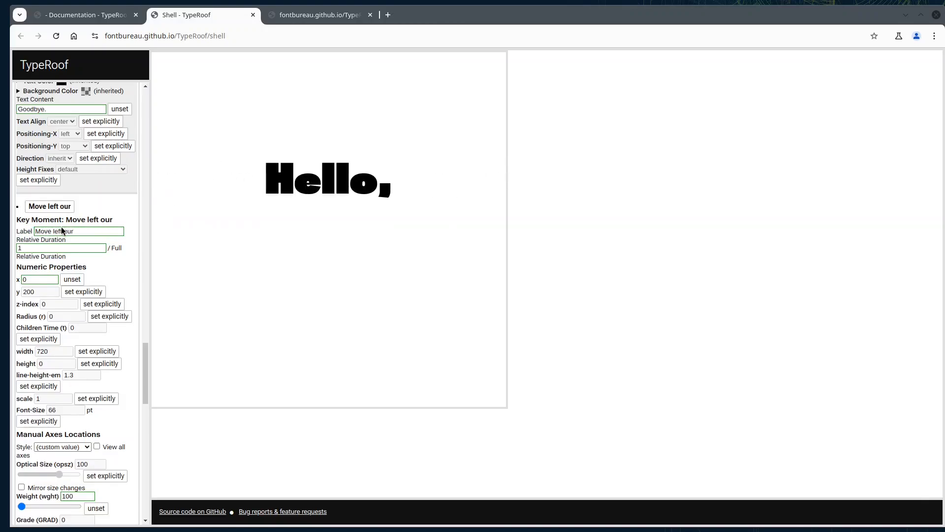
pyautogui.moveTo(72, 231); pyautogui.dragTo(34, 231)
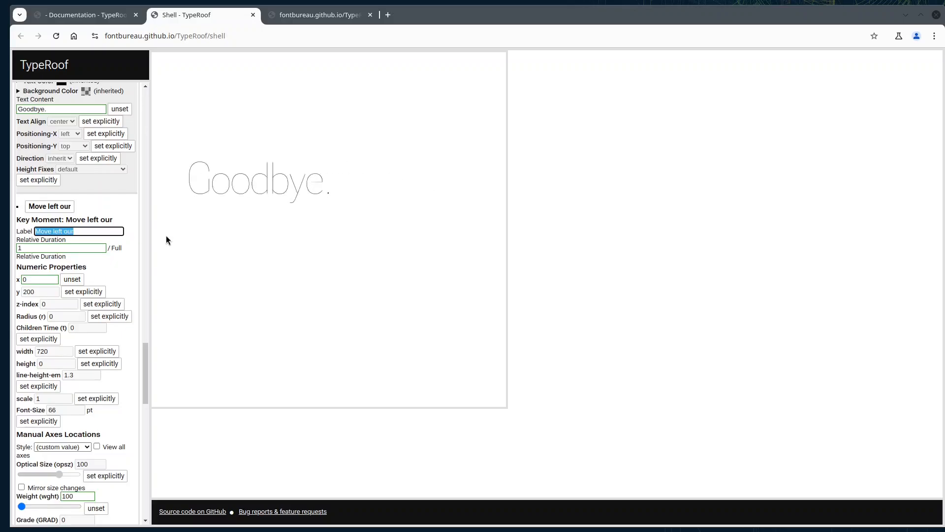
pyautogui.write('Pause')
pyautogui.moveTo(166, 235); pyautogui.dragTo(87, 231)
pyautogui.click(87, 231)
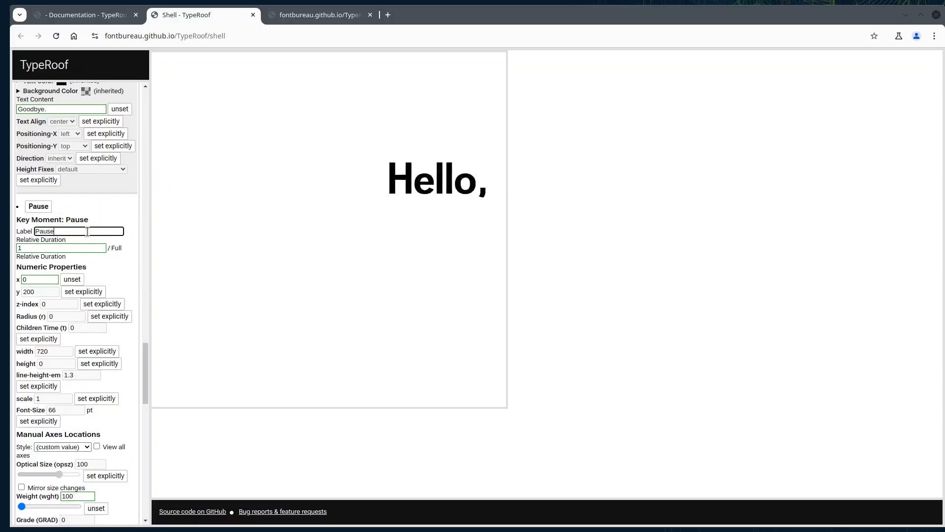
# Relabel Key Moment 5 as "Move out".
pyautogui.scroll(-8, 81, 280)
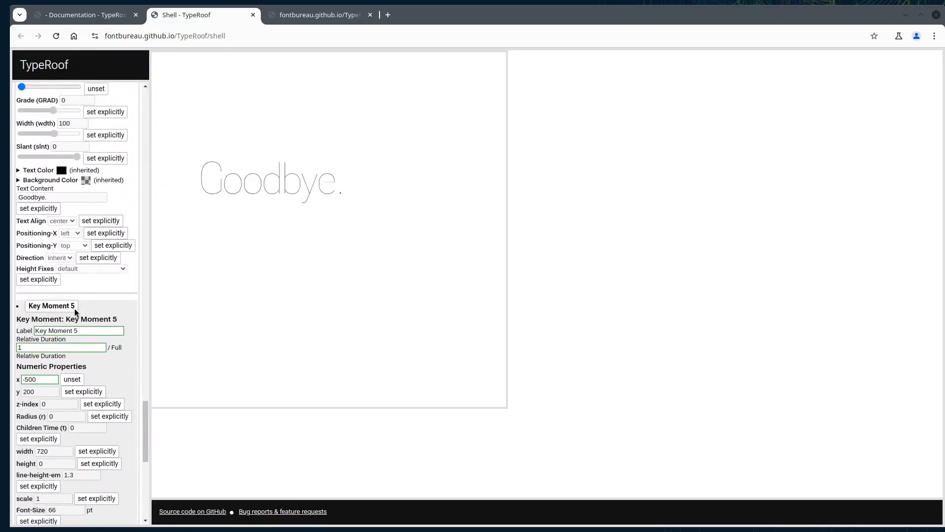
pyautogui.tripleClick(61, 330)
pyautogui.write('Move out')
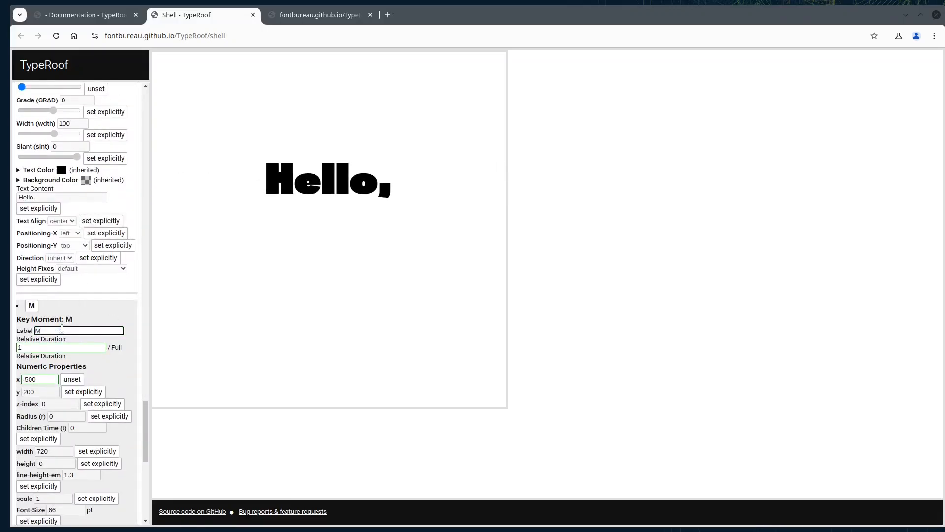
pyautogui.click(102, 308)
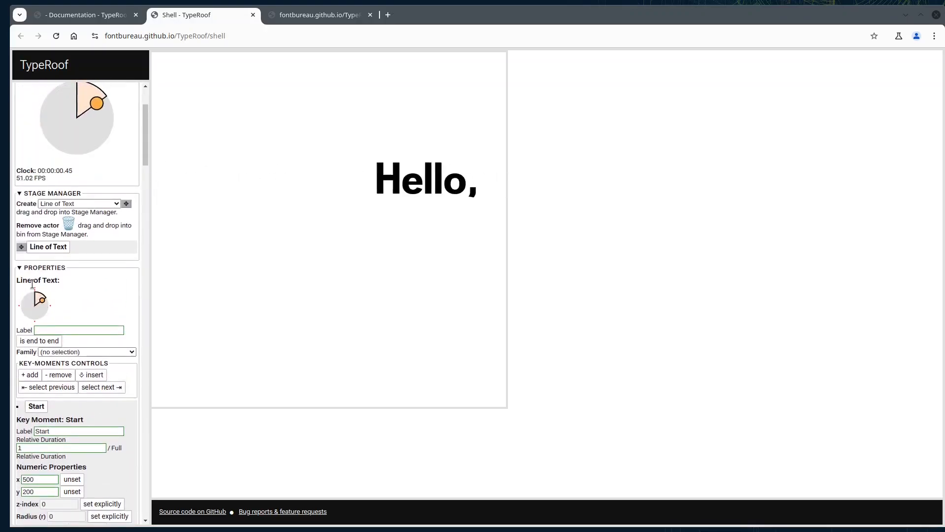
# Pause the playback and scrub the animation clock to about 2.26 seconds, near the Pause key moment.
pyautogui.scroll(3, 80, 249)
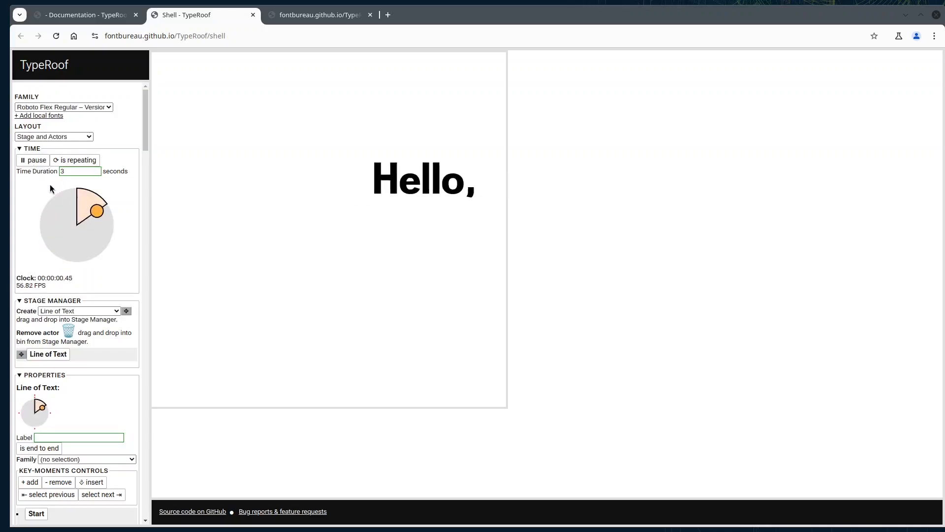
pyautogui.click(40, 163)
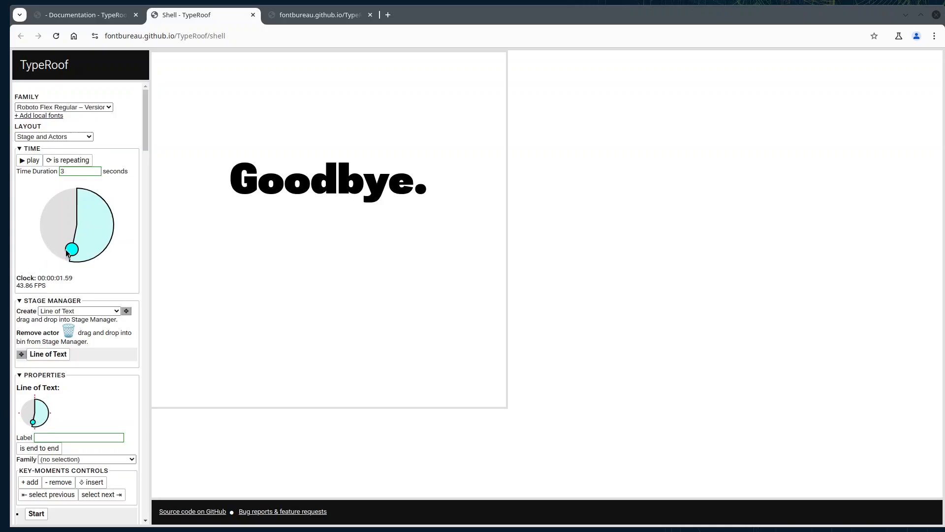
pyautogui.moveTo(74, 250); pyautogui.dragTo(51, 230)
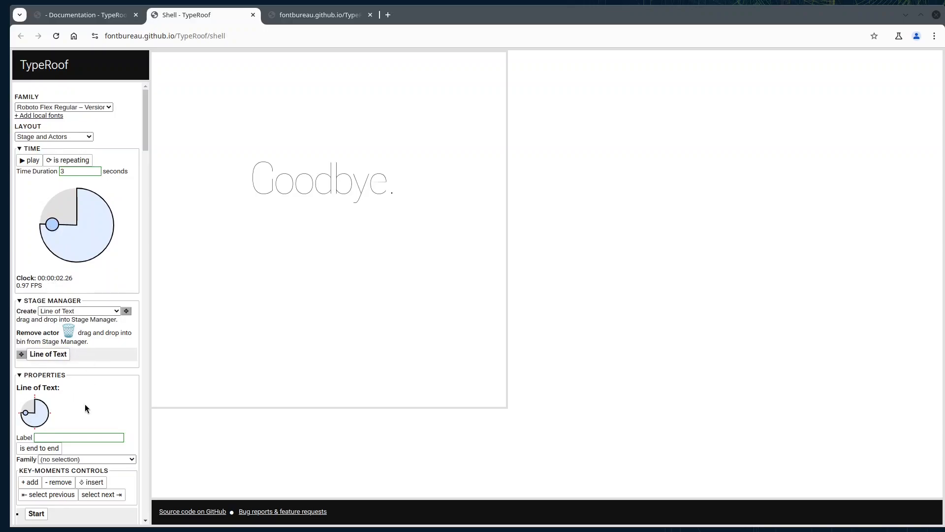
# Set the Pause key moment's weight to 400.
pyautogui.scroll(-15, 85, 404)
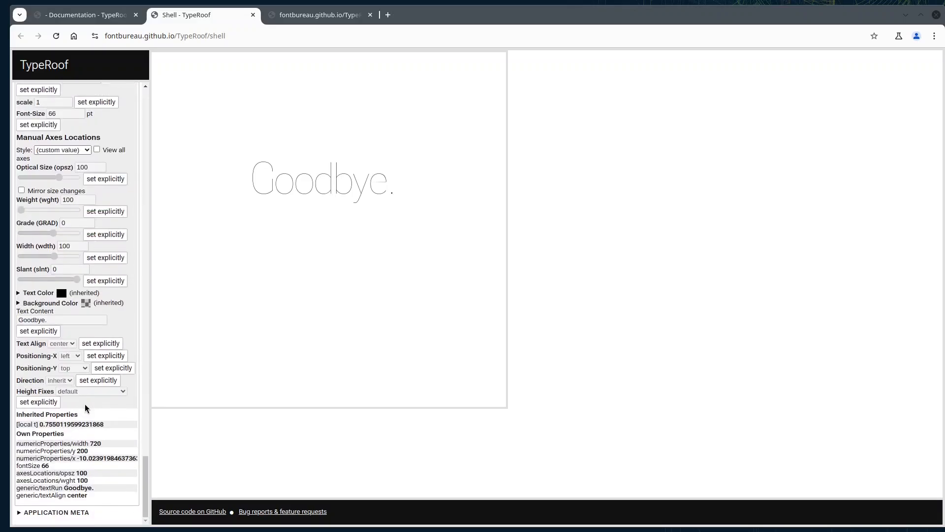
pyautogui.scroll(9, 85, 403)
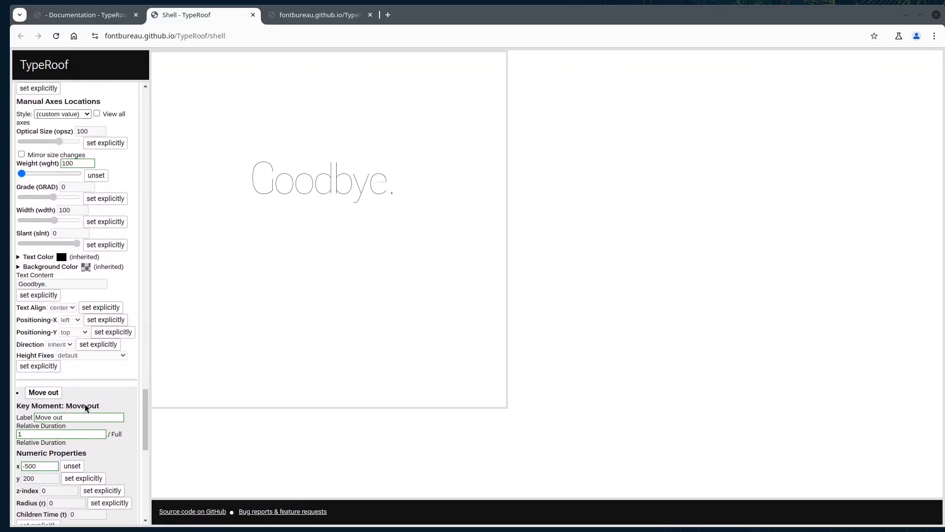
pyautogui.scroll(5, 85, 404)
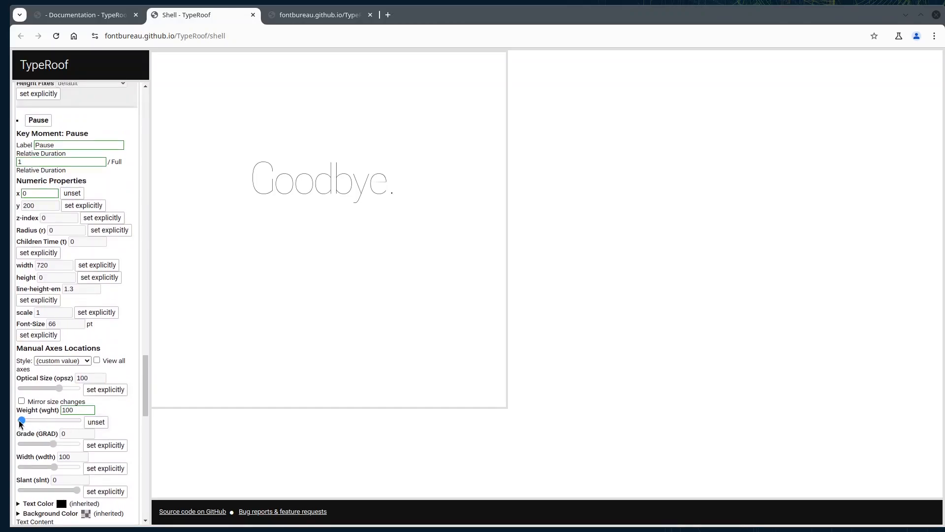
pyautogui.moveTo(22, 420); pyautogui.dragTo(42, 425)
pyautogui.click(84, 410)
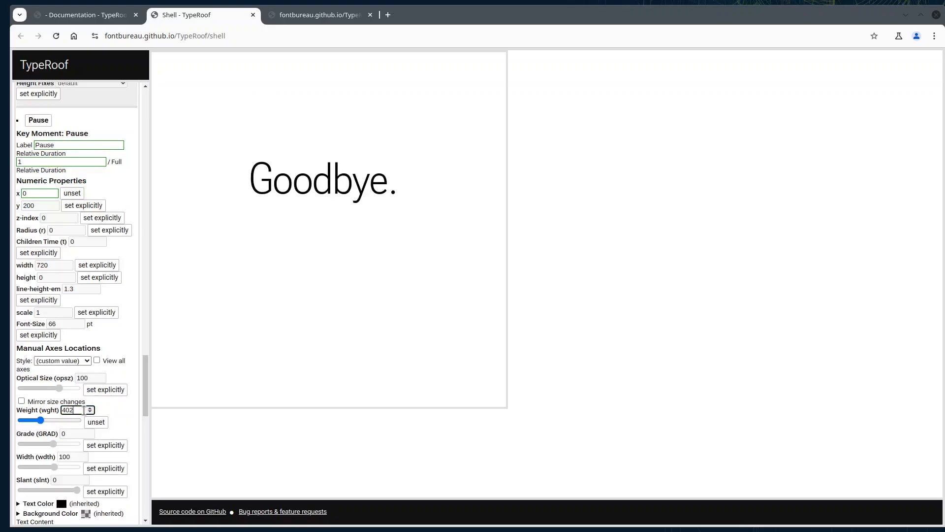
pyautogui.hotkey('shift', 'Left')
pyautogui.write('0')
# Set the Move out key moment's weight explicitly and lower it to 100.
pyautogui.scroll(-2, 129, 420)
pyautogui.scroll(-5, 129, 419)
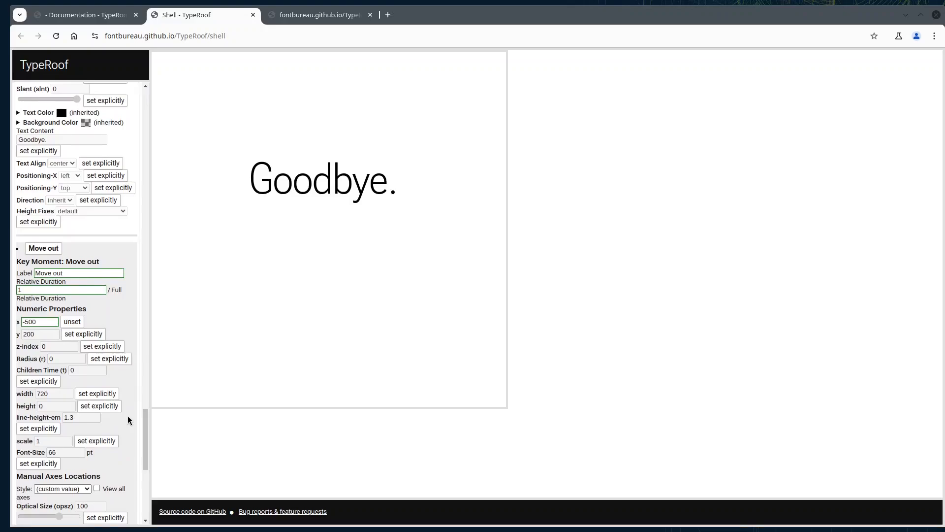
pyautogui.scroll(-1, 129, 419)
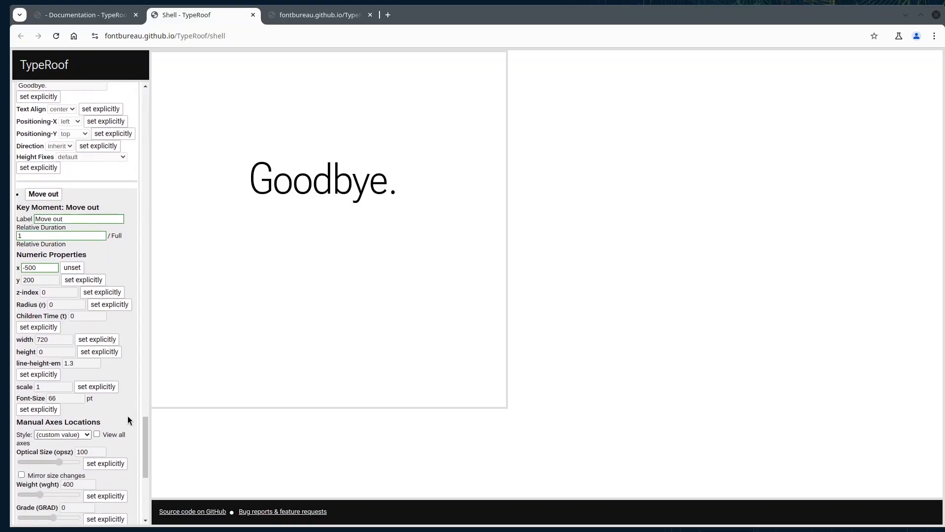
pyautogui.scroll(-1, 128, 419)
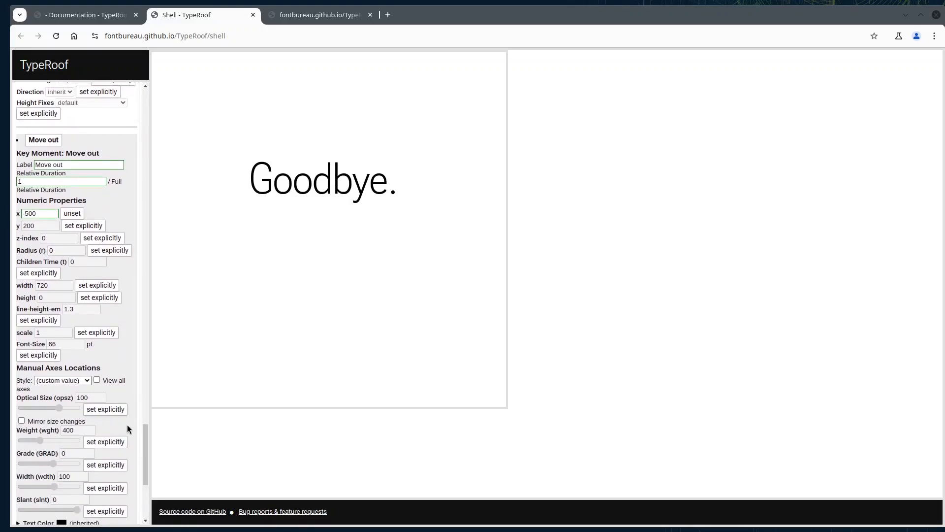
pyautogui.click(114, 441)
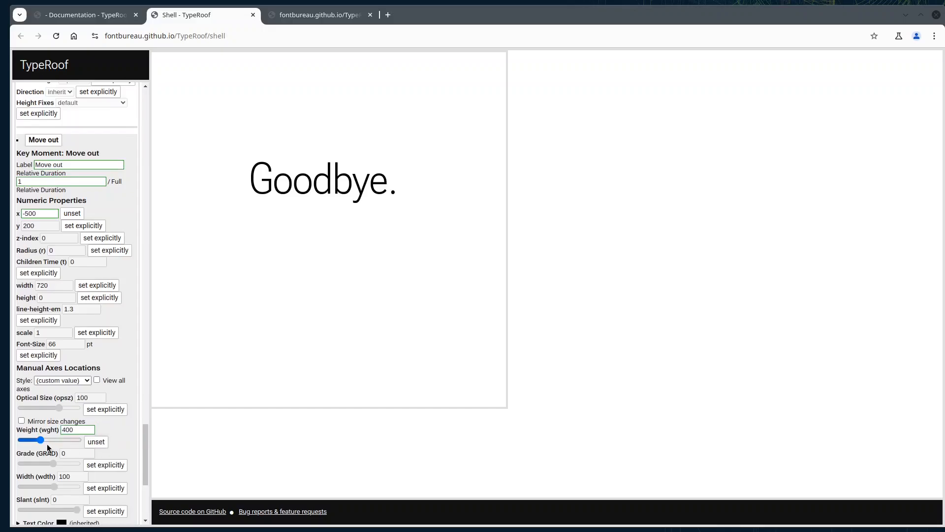
pyautogui.moveTo(40, 443); pyautogui.dragTo(30, 441)
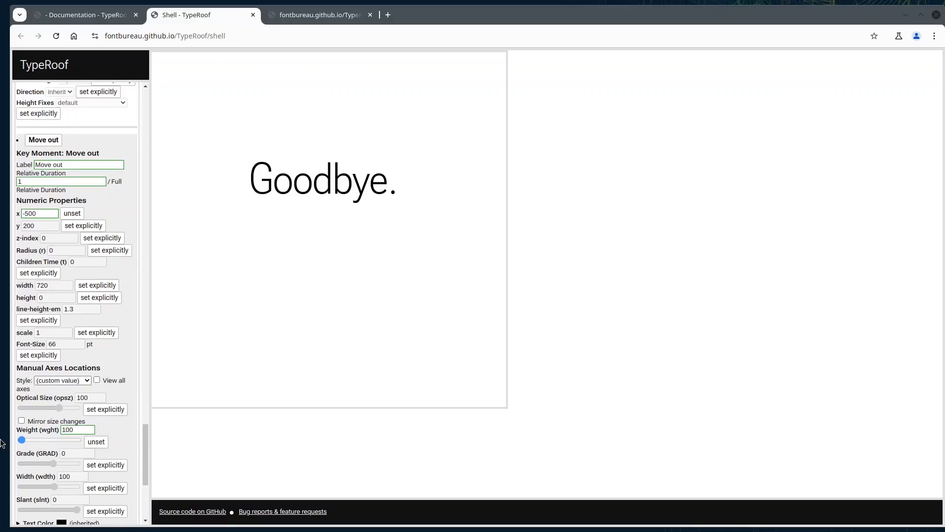
# Scrub the animation clock to about 0.02 seconds to review the text's movement.
pyautogui.scroll(20, 117, 243)
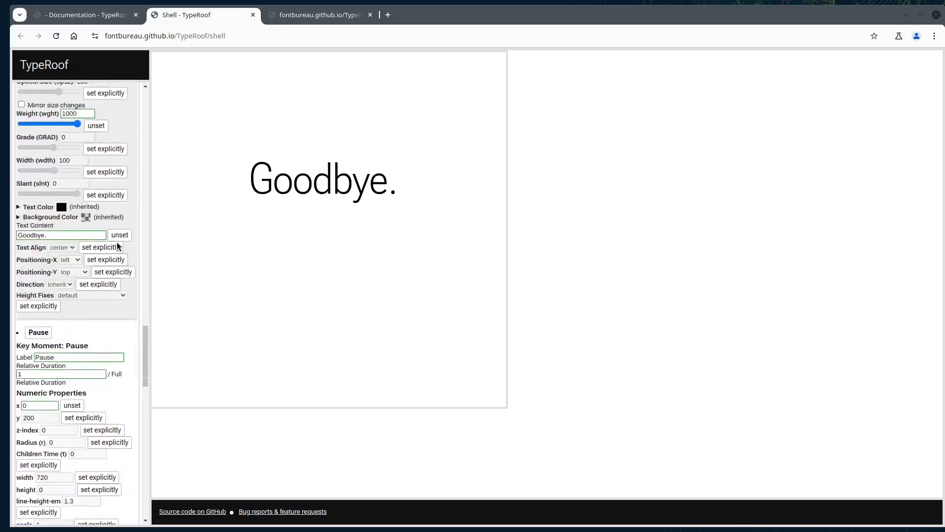
pyautogui.scroll(20, 119, 244)
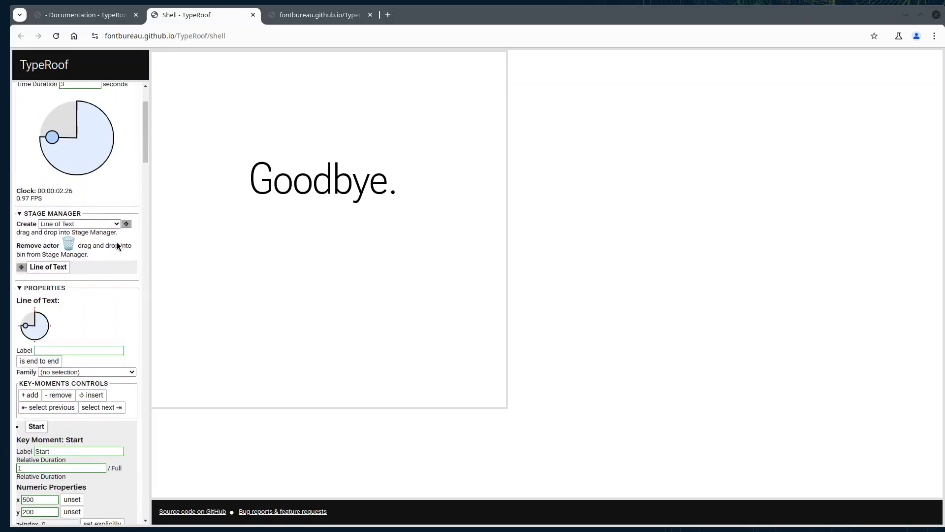
pyautogui.moveTo(51, 225); pyautogui.dragTo(93, 165)
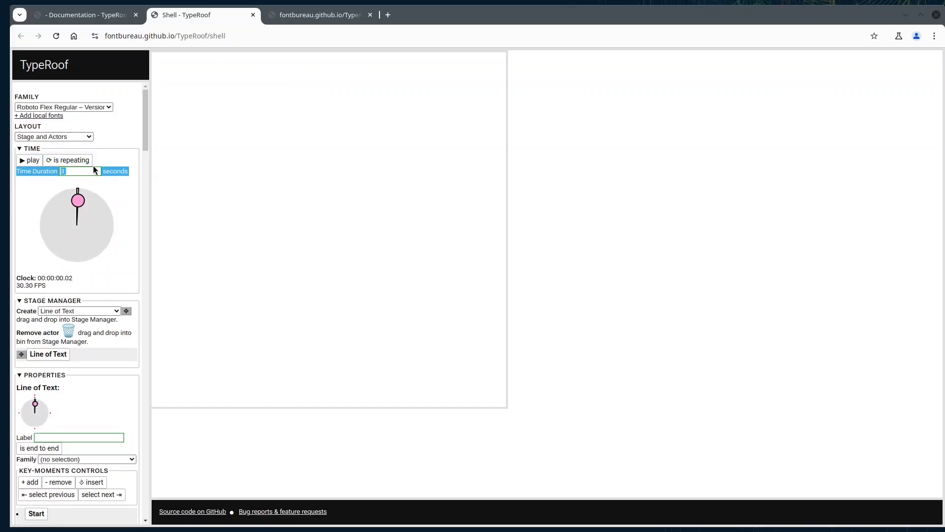
# Collapse the Start, Extra Black, Goodbye., Pause and Move out key moments of the Line of Text.
pyautogui.click(145, 217)
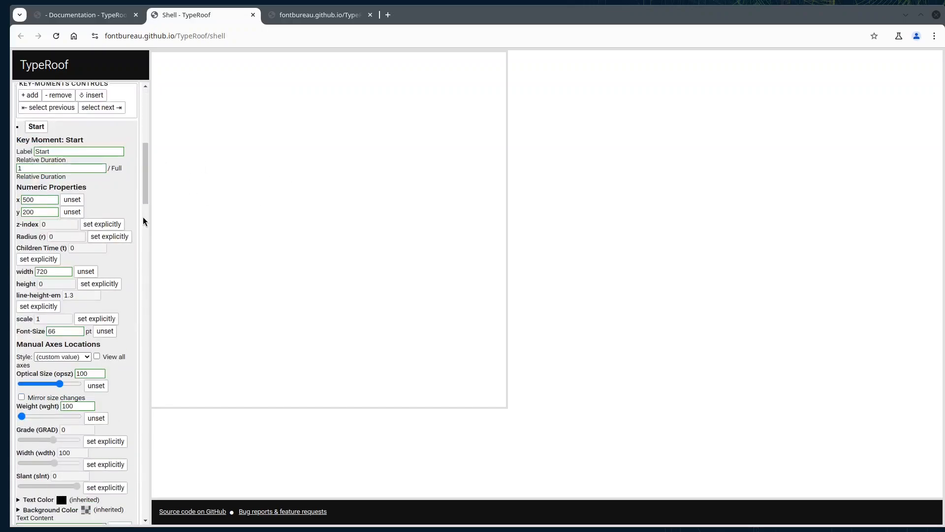
pyautogui.scroll(8, 122, 222)
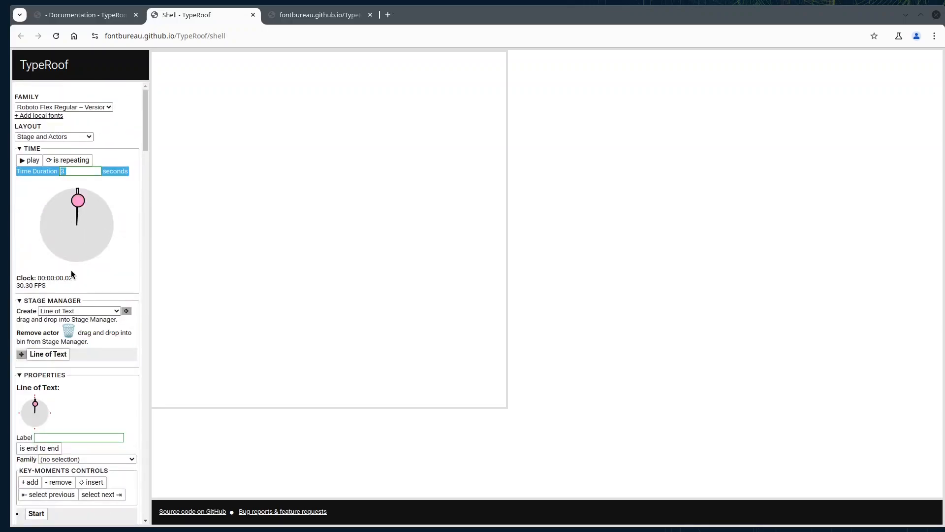
pyautogui.scroll(-6, 55, 381)
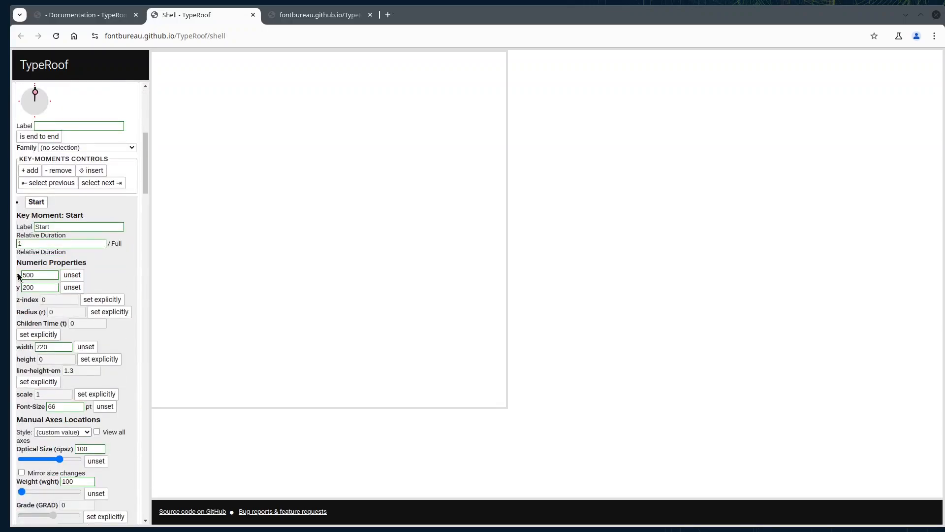
pyautogui.click(42, 201)
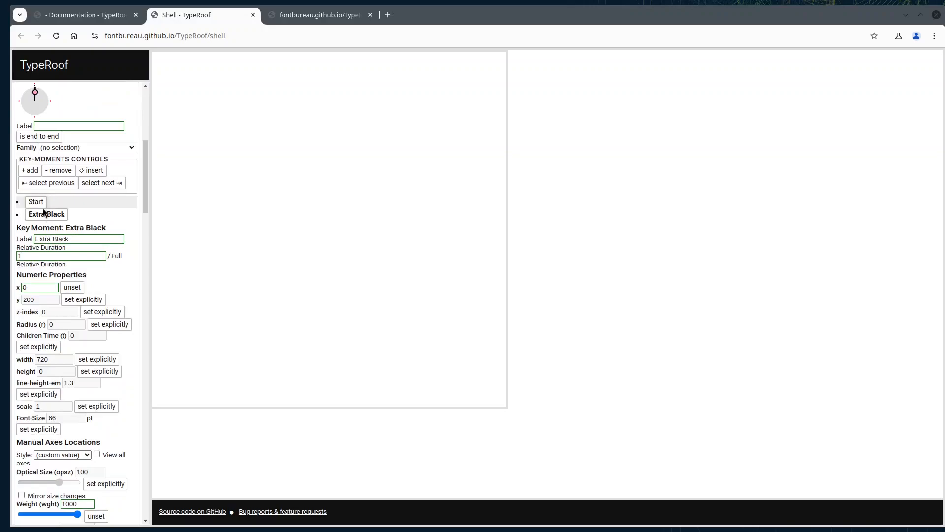
pyautogui.click(50, 220)
pyautogui.click(51, 230)
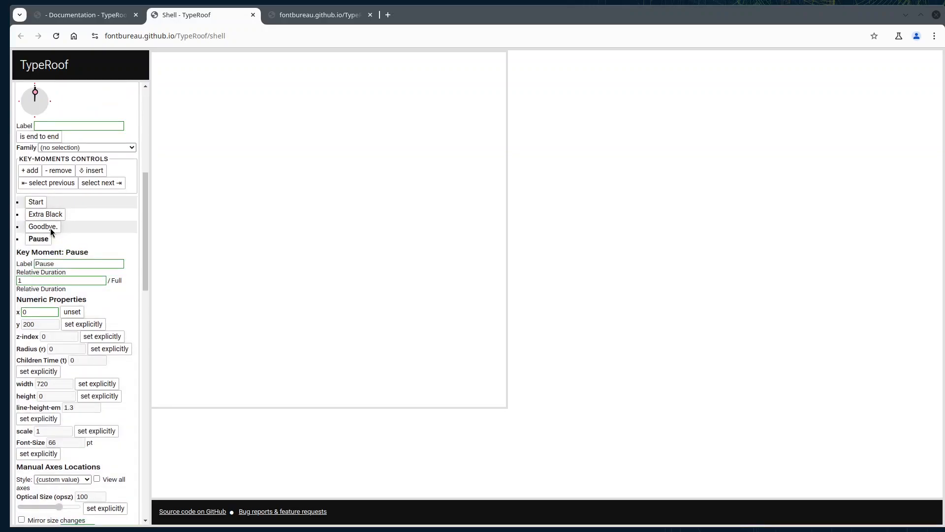
pyautogui.click(44, 241)
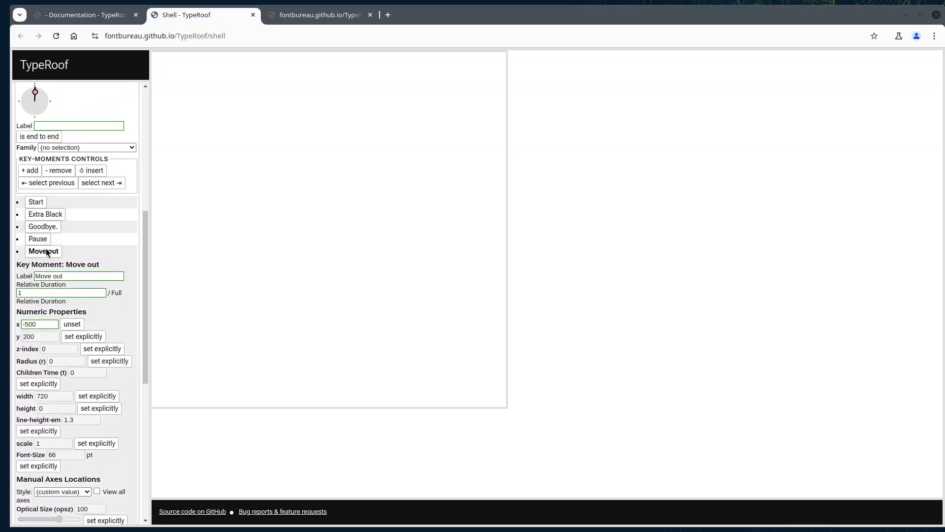
pyautogui.click(47, 252)
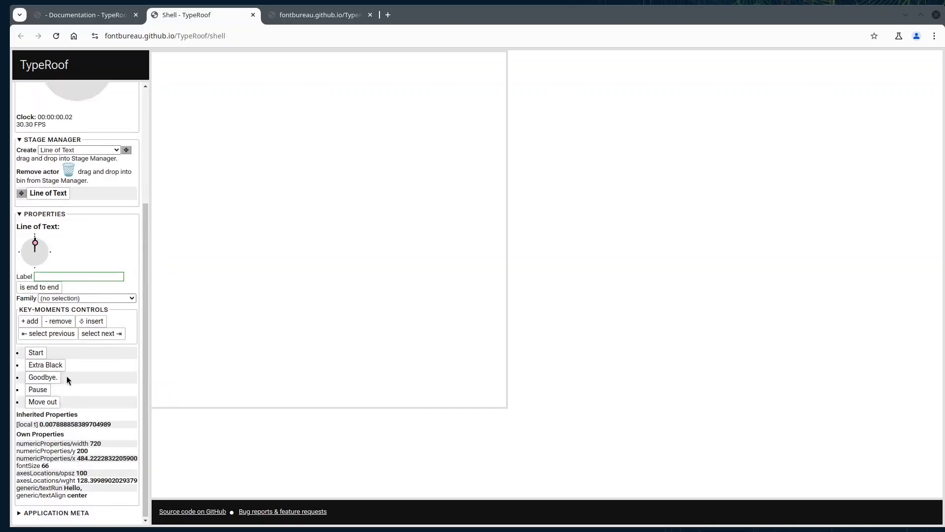
# Rename the Pause key moment's label to "Pause to Regular" and collapse it.
pyautogui.click(45, 390)
pyautogui.click(61, 414)
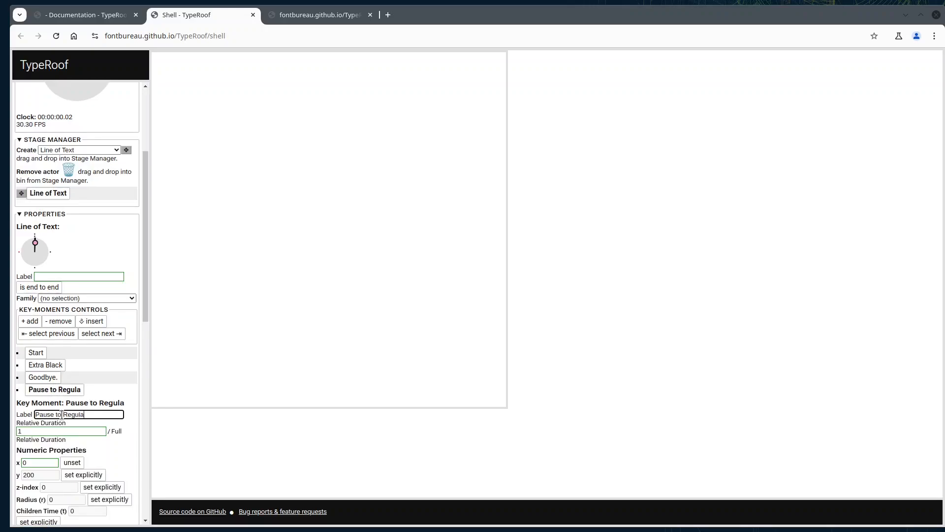
pyautogui.click(42, 391)
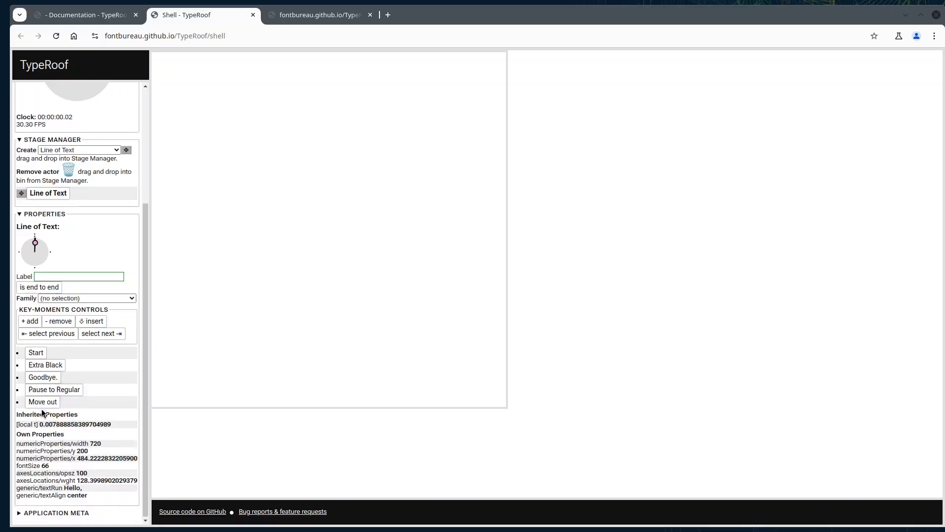
# Rename the Move out key moment's label to "Move out, to light" and collapse it.
pyautogui.click(49, 401)
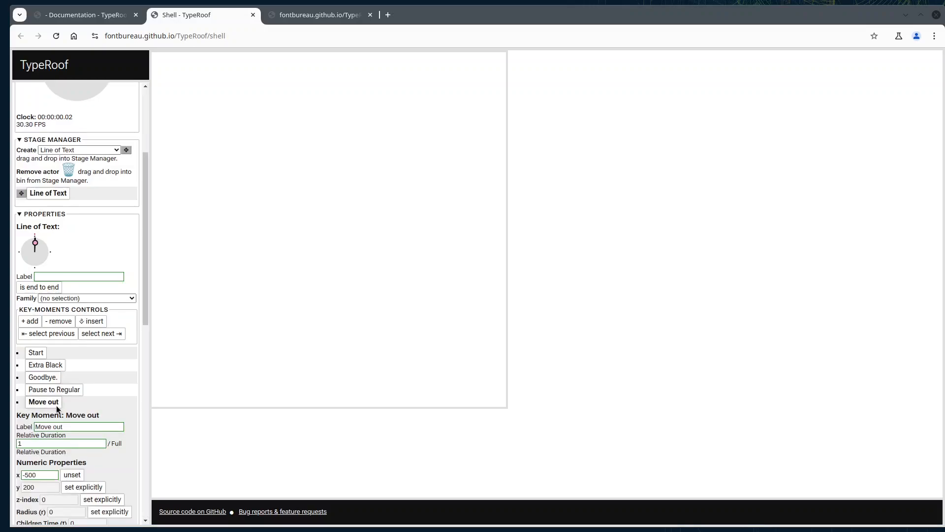
pyautogui.click(71, 426)
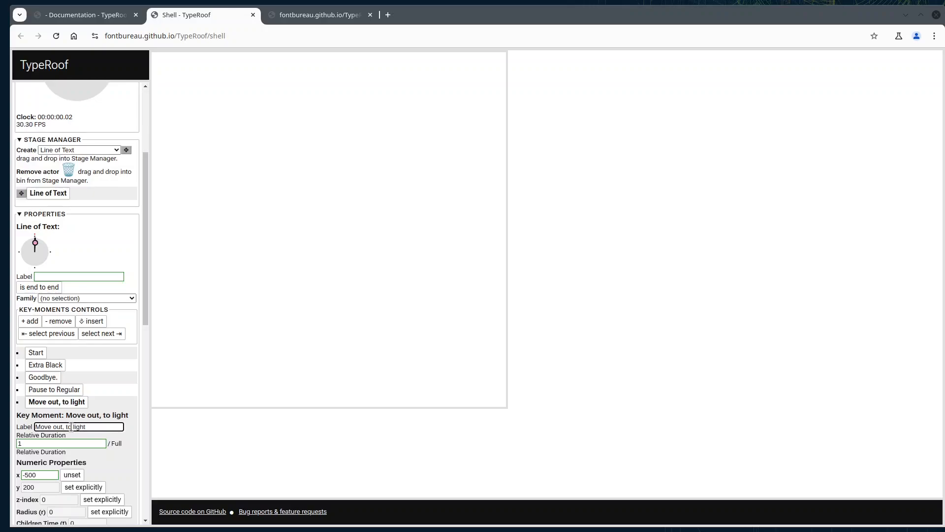
pyautogui.write(', to light')
pyautogui.click(76, 400)
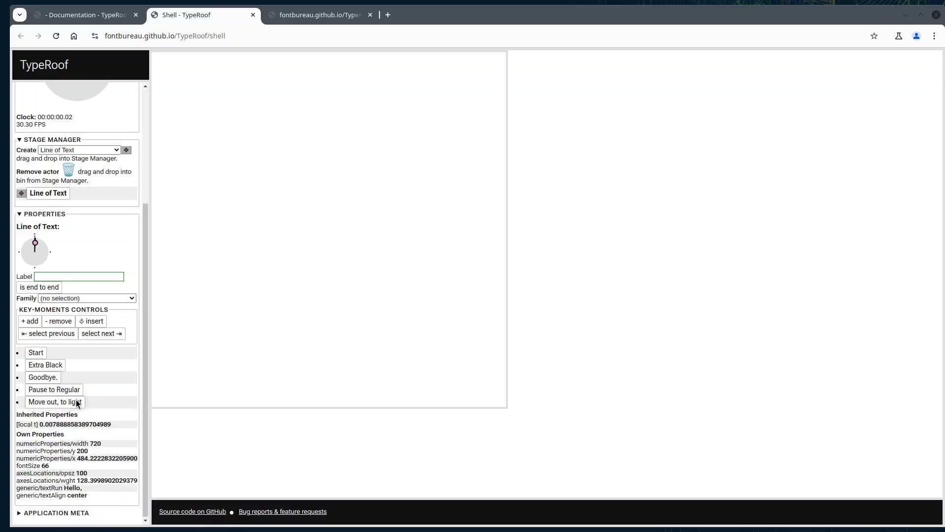
pyautogui.click(76, 403)
pyautogui.click(73, 427)
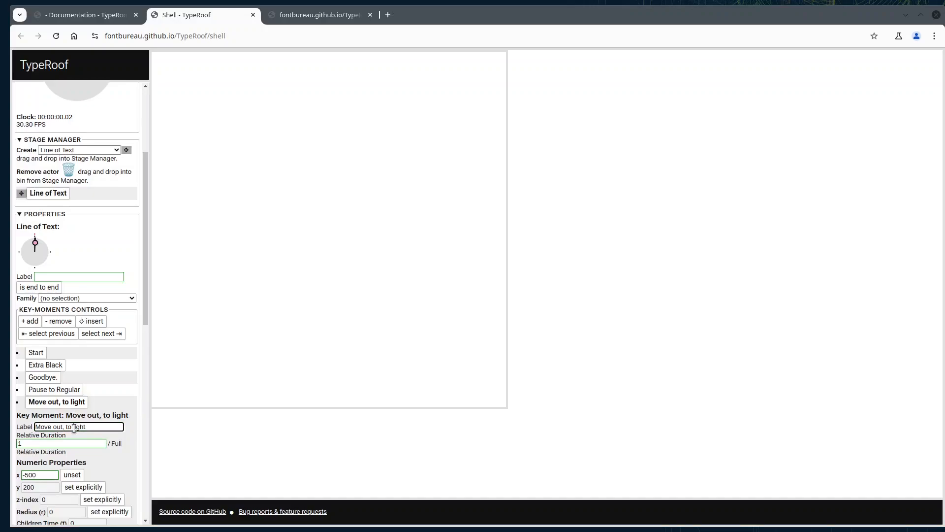
pyautogui.click(81, 402)
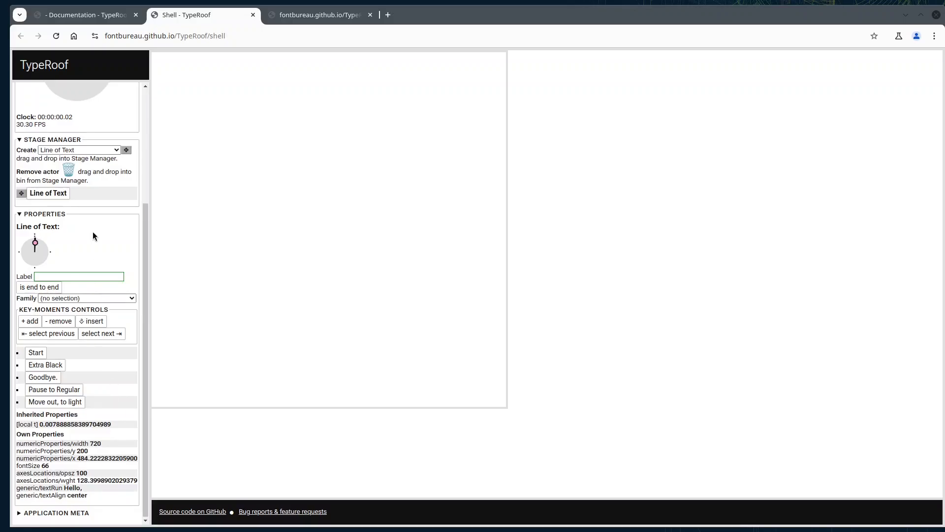
# Collapse the Line of Text's properties and play the animation to review it, pausing it early in the cycle.
pyautogui.scroll(3, 92, 231)
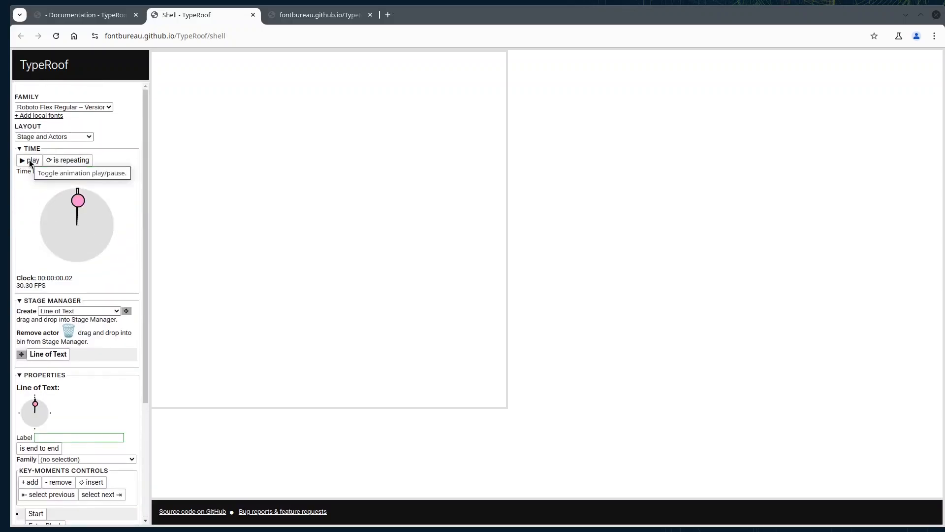
pyautogui.click(20, 376)
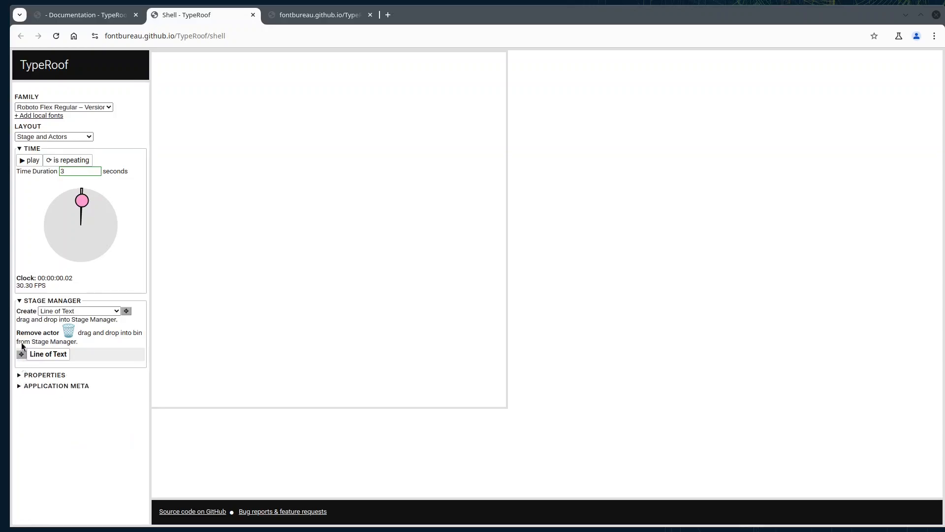
pyautogui.click(35, 159)
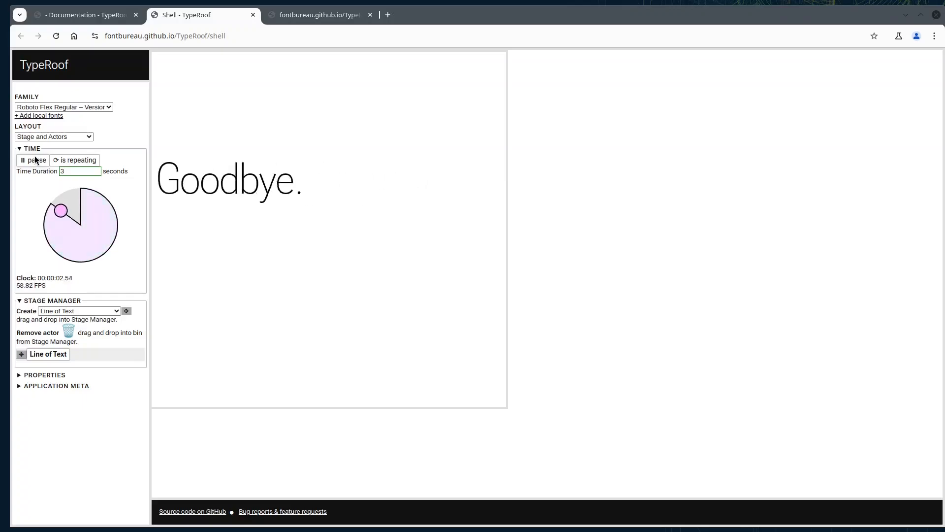
pyautogui.click(35, 159)
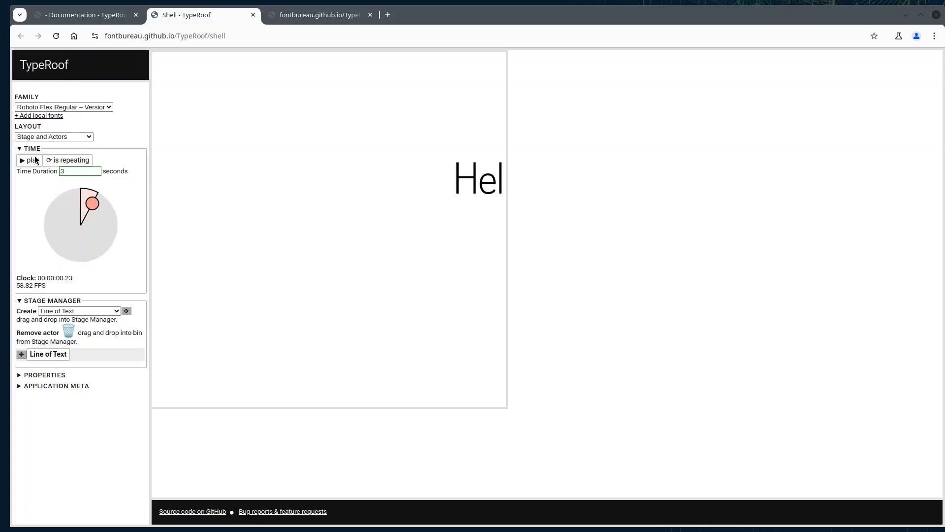
# Open the application's save / load / share dialog and serialize the current state.
pyautogui.click(62, 386)
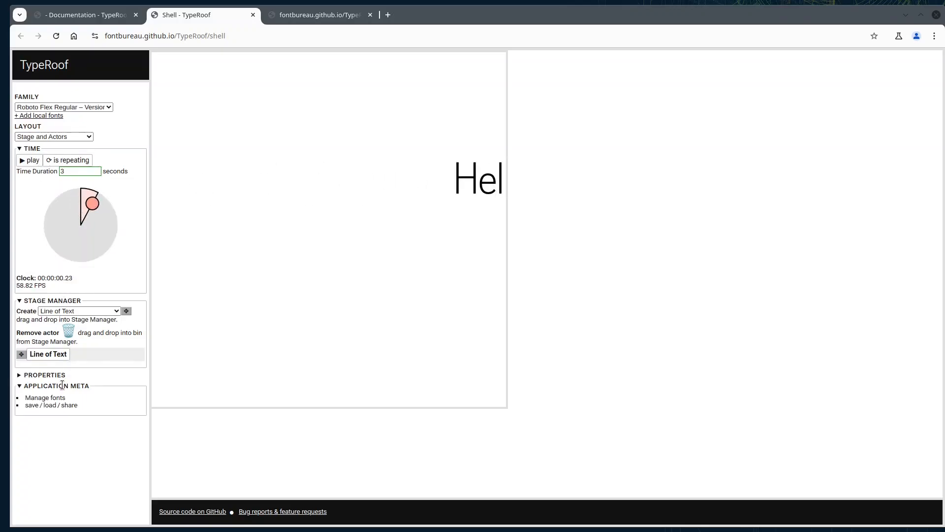
pyautogui.click(44, 406)
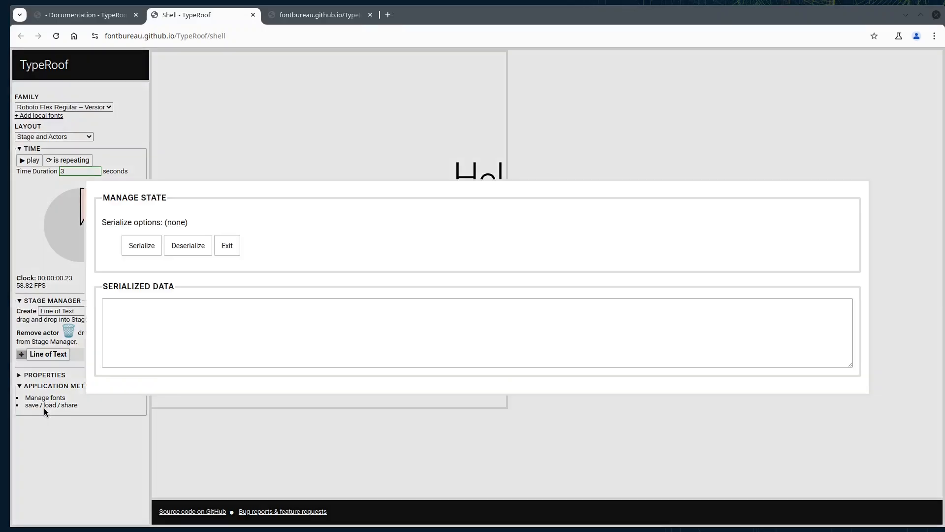
pyautogui.click(146, 249)
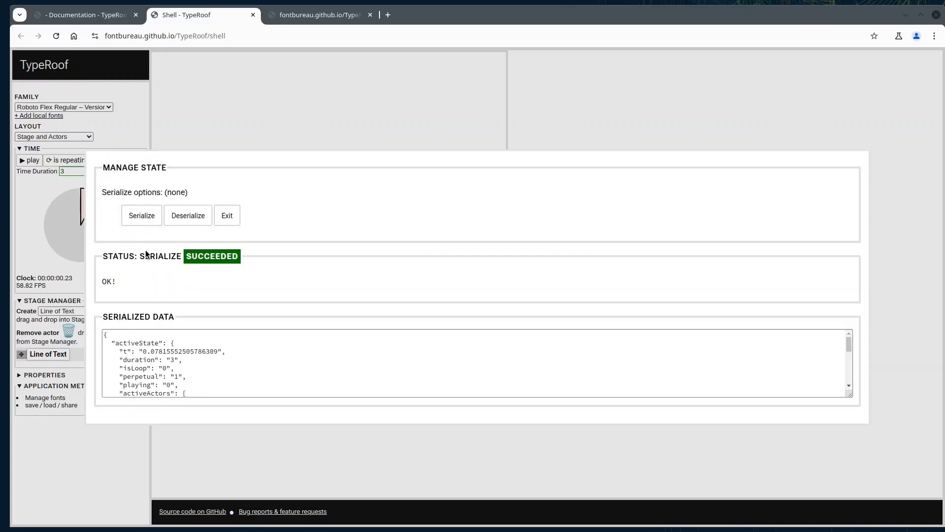
# Set "t" to 0 and "playing" to 1 in the serialized data, and select all of its text for copying.
pyautogui.doubleClick(157, 351)
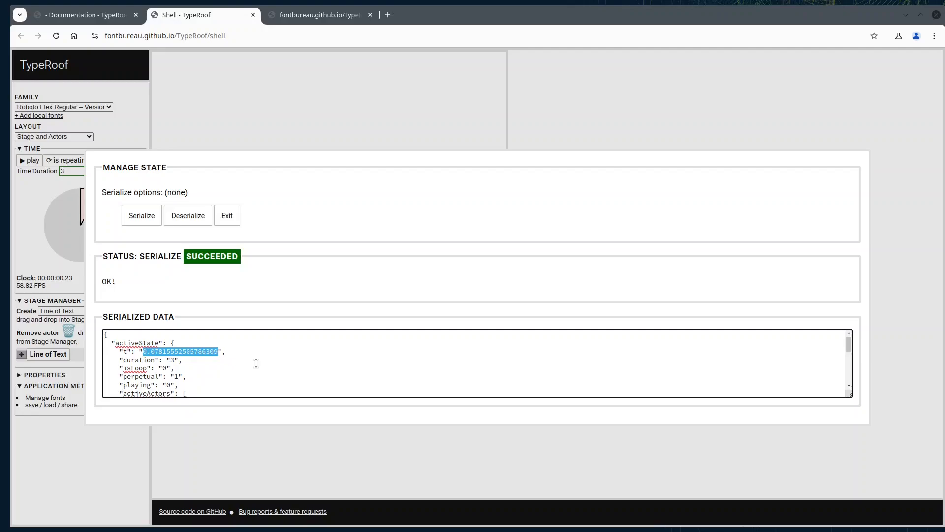
pyautogui.write('0')
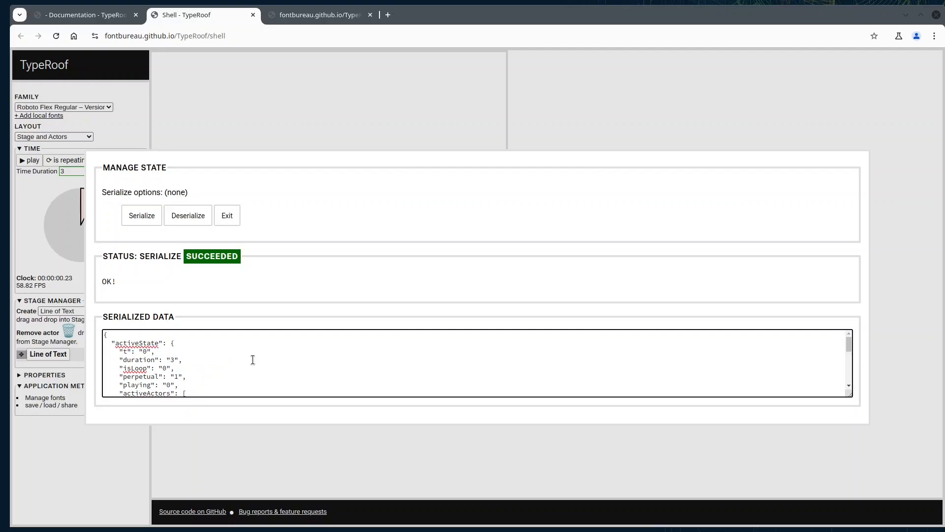
pyautogui.doubleClick(168, 384)
pyautogui.write('1')
pyautogui.hotkey('ctrl', 'a')
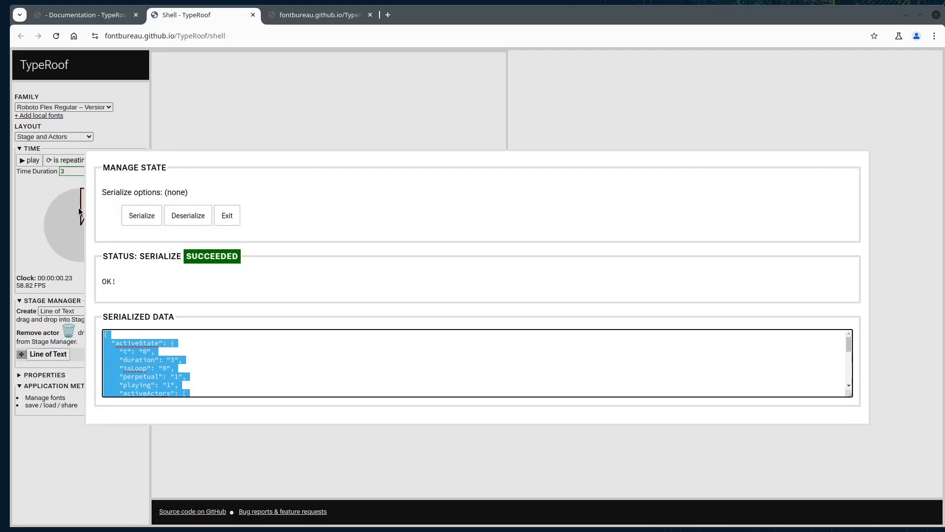
# Deserialize the edited state, exit the state dialog and pause the running animation.
pyautogui.click(195, 219)
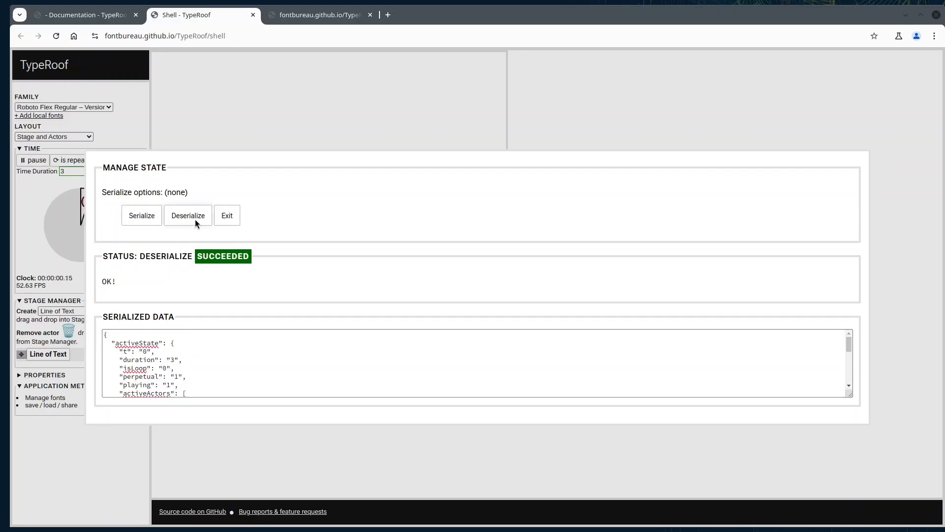
pyautogui.click(237, 219)
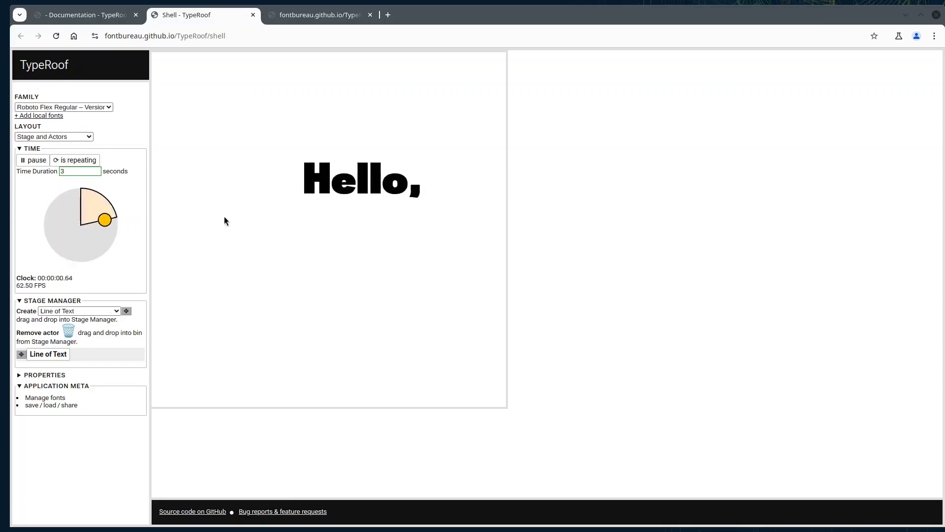
pyautogui.click(36, 162)
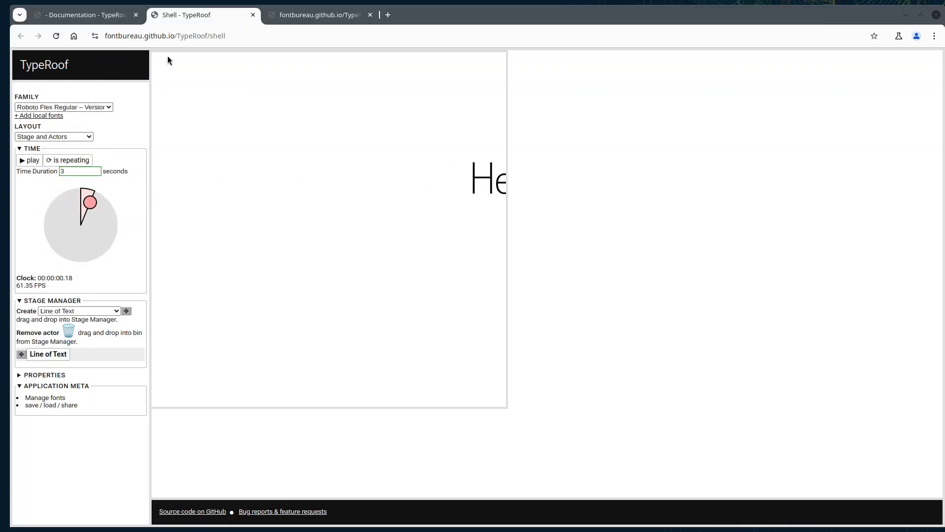
# Look through the demo states in the TypeRoof documentation and locate the "Create a simple Animation." heading in the User Kit.
pyautogui.click(82, 16)
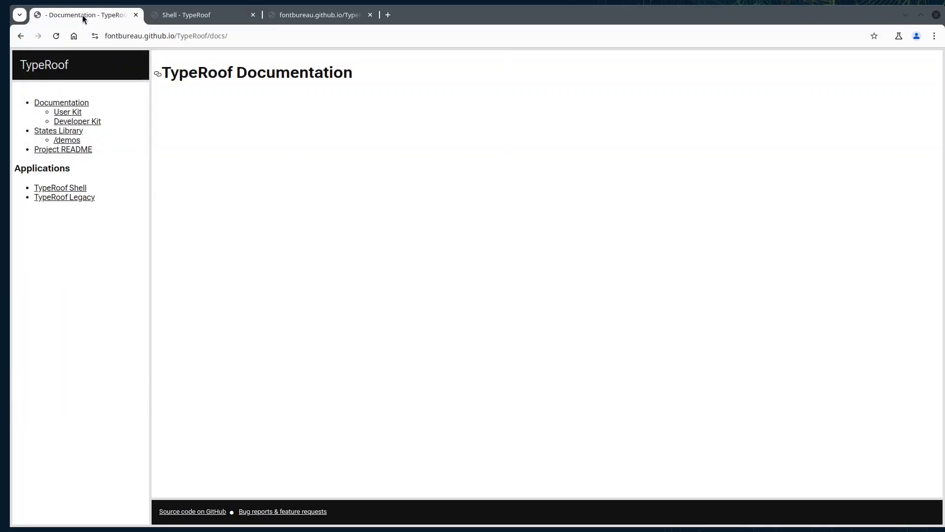
pyautogui.click(68, 140)
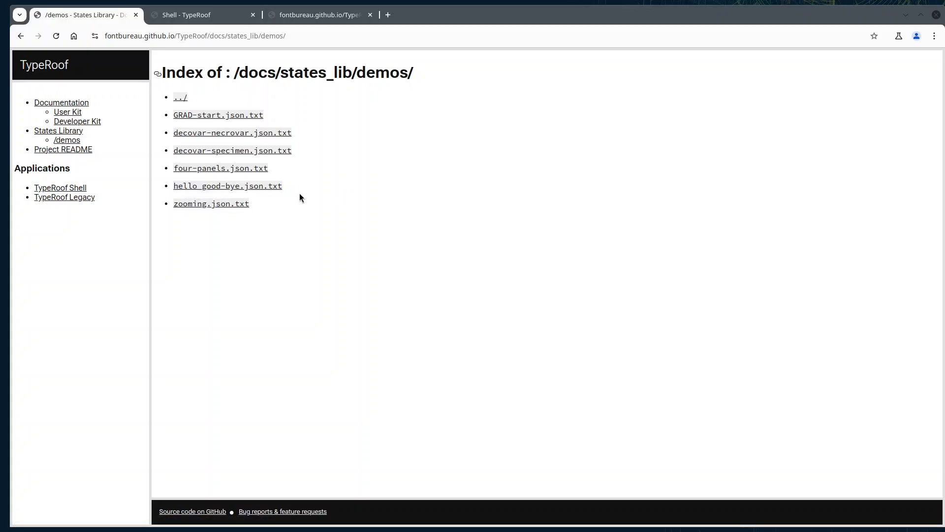
pyautogui.click(67, 112)
pyautogui.scroll(-15, 328, 249)
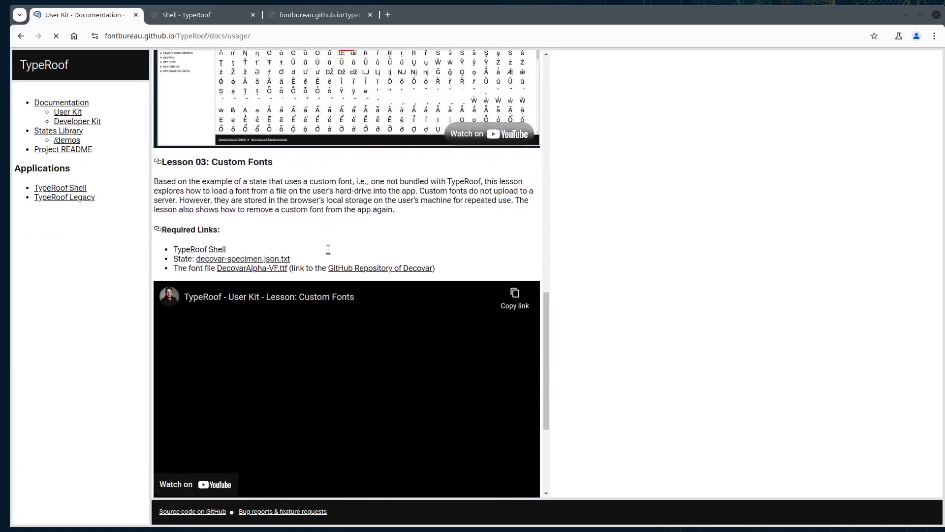
pyautogui.scroll(-8, 328, 249)
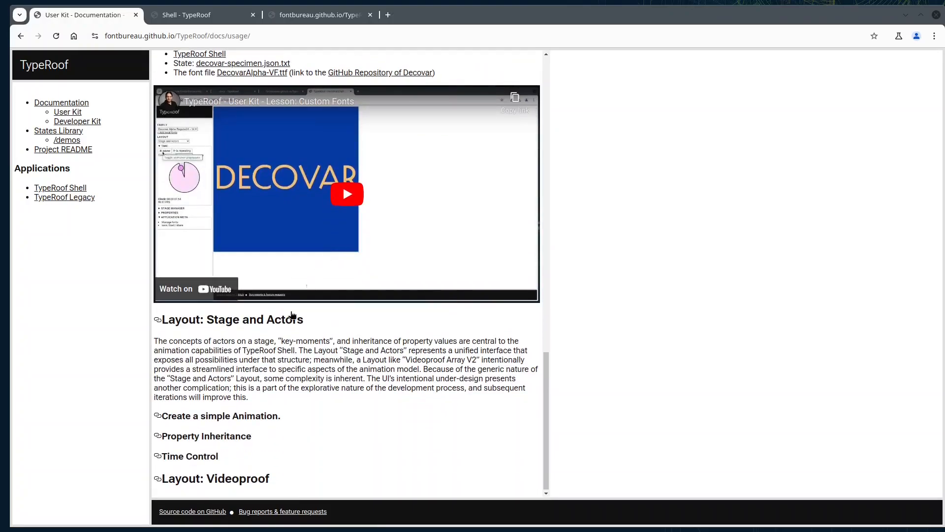
pyautogui.tripleClick(241, 418)
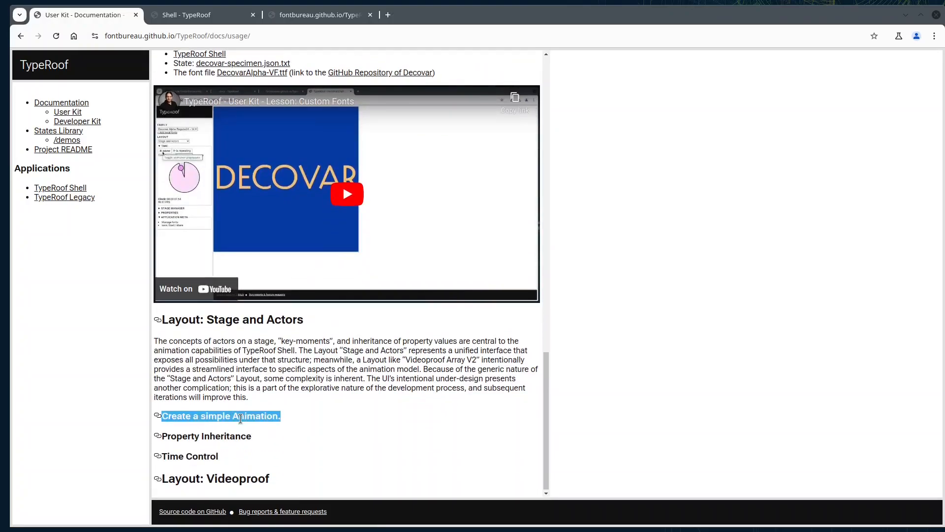